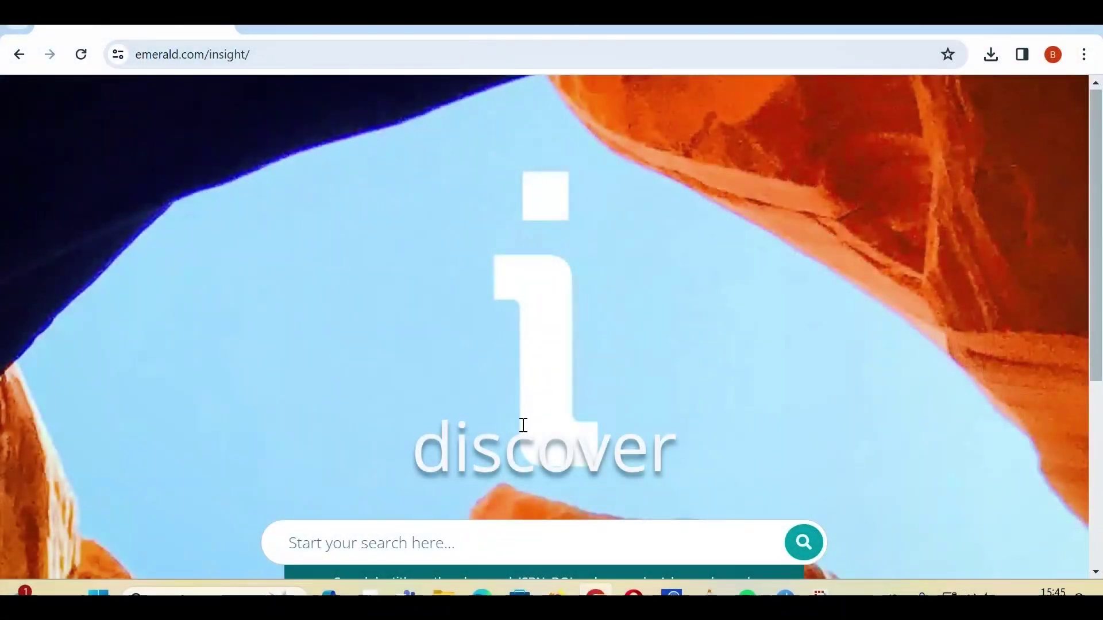
# Go to the Emerald Insight advanced search form.
pyautogui.scroll(-2, 526, 427)
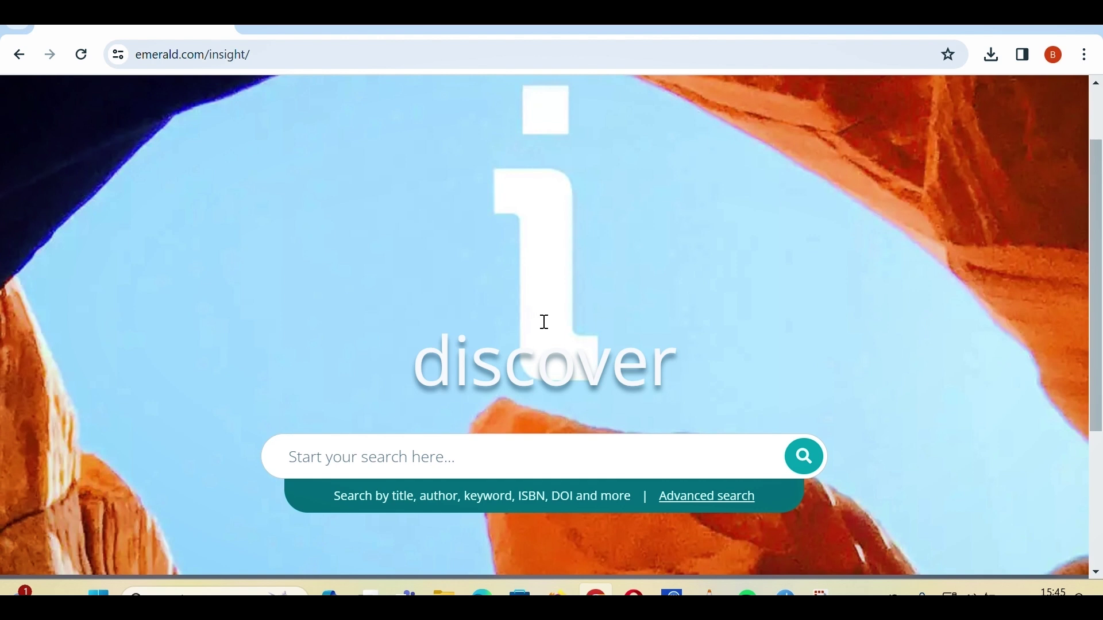
pyautogui.scroll(2, 545, 323)
pyautogui.scroll(-2, 658, 322)
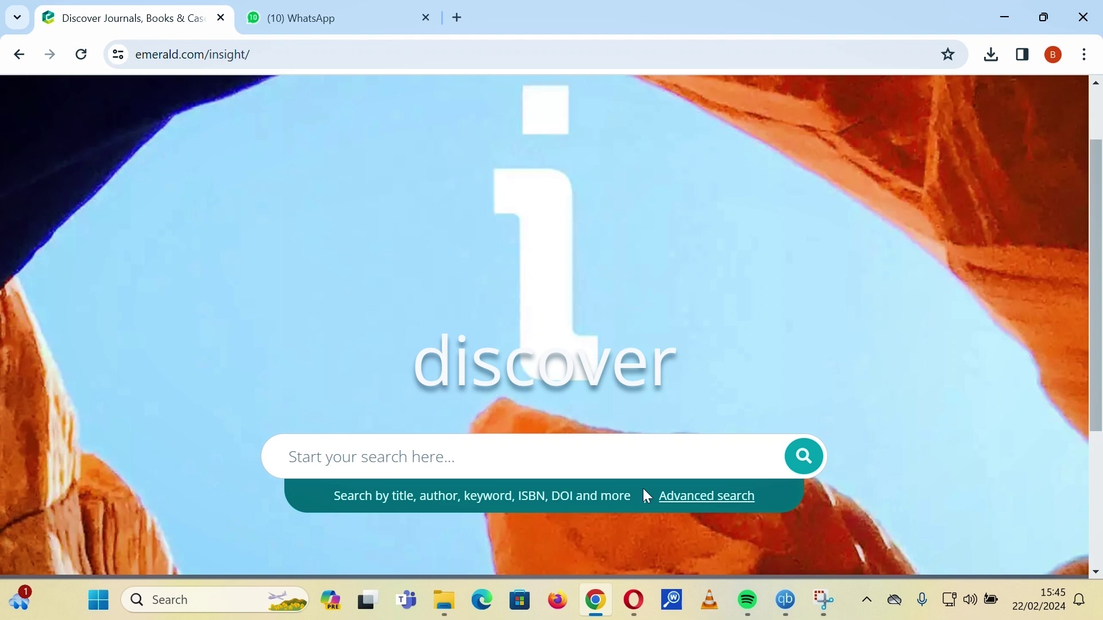
pyautogui.click(691, 510)
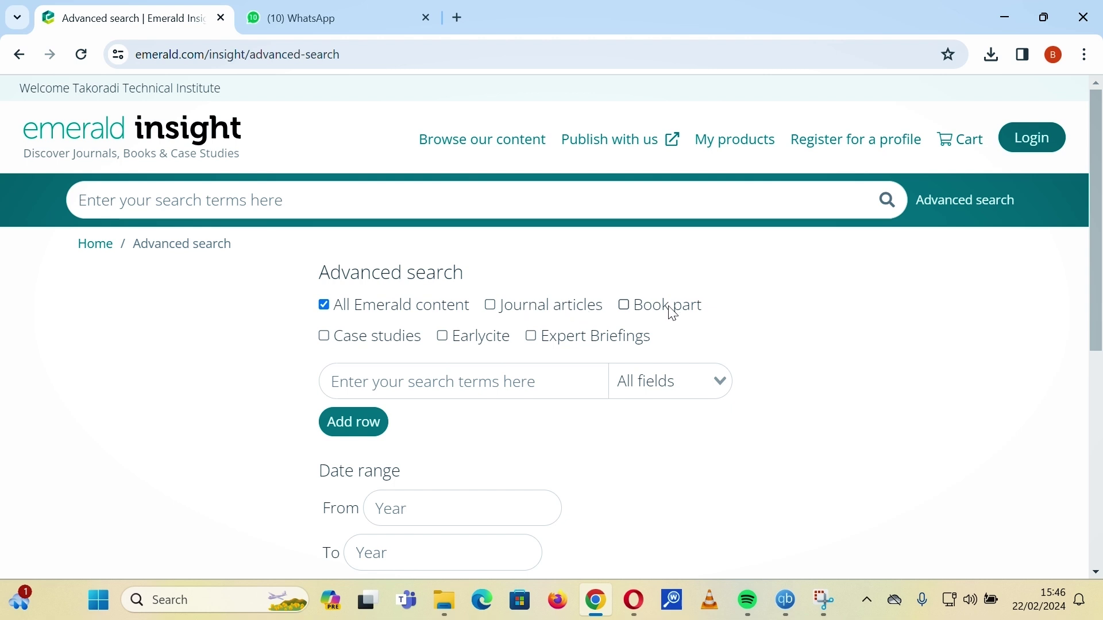
pyautogui.moveTo(646, 313); pyautogui.dragTo(707, 315)
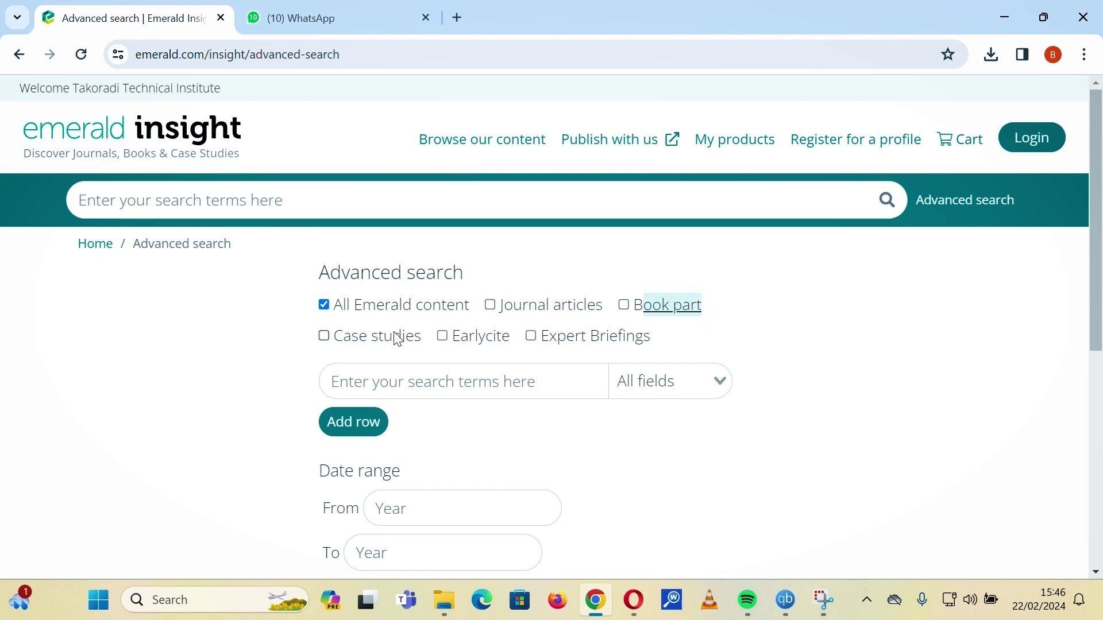
pyautogui.click(706, 327)
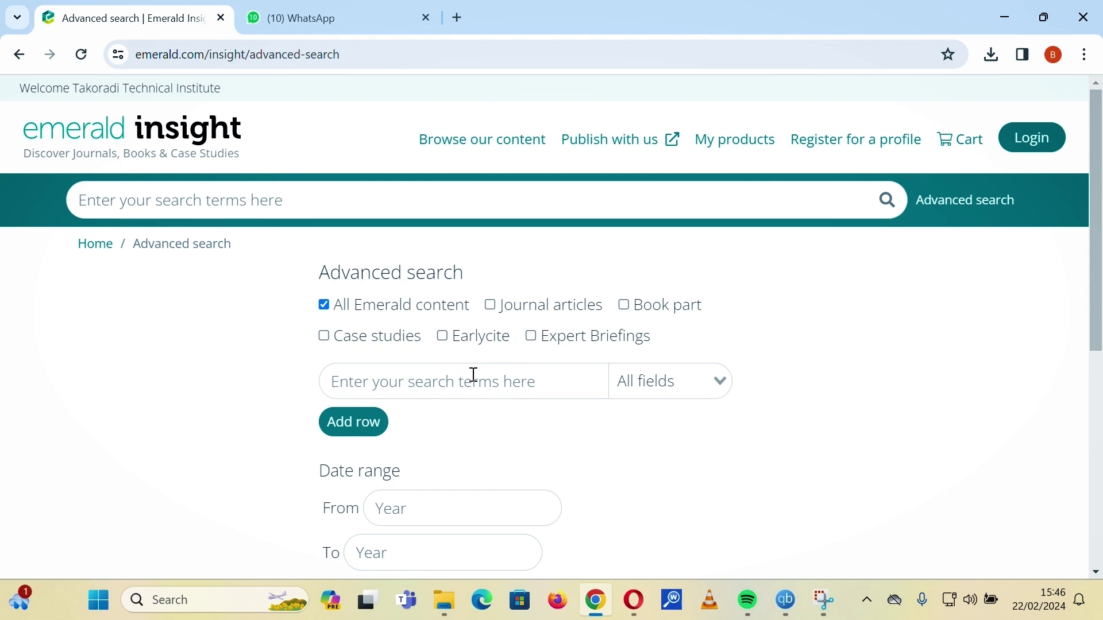
# Try the book part, journal article, case study, Earlycite and Expert Briefing filters, then restore All Emerald content.
pyautogui.click(325, 305)
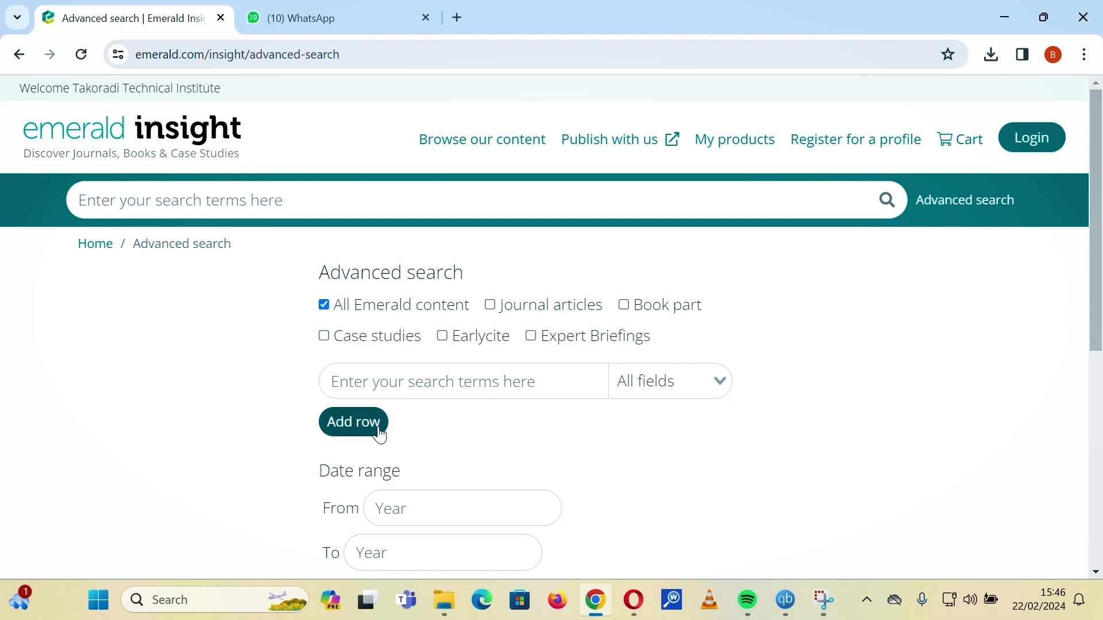
pyautogui.click(625, 307)
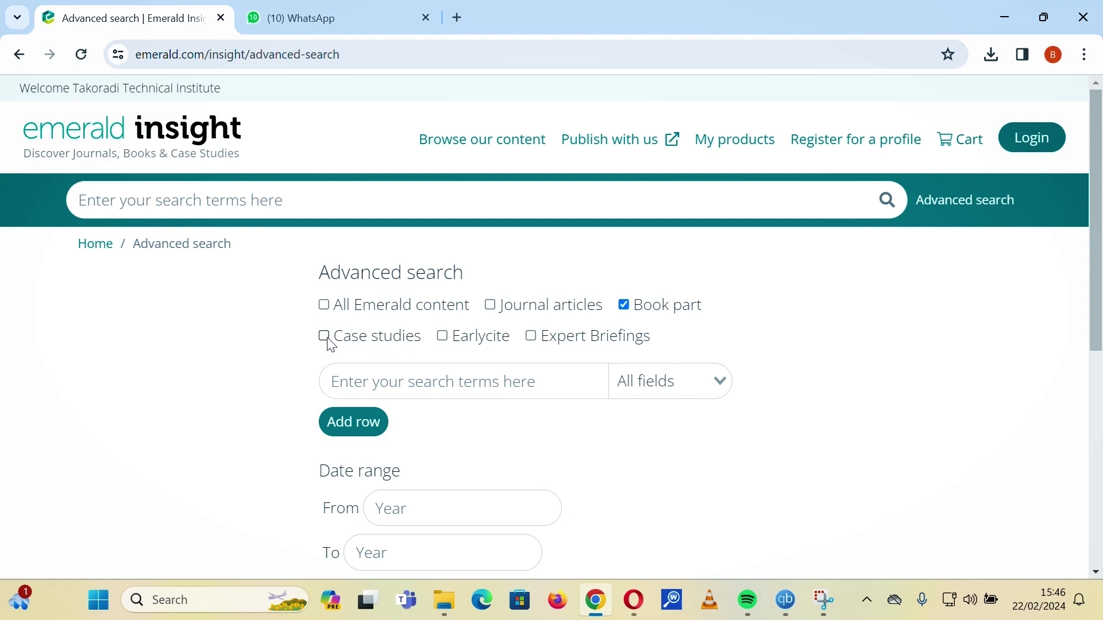
pyautogui.click(491, 306)
pyautogui.click(325, 337)
pyautogui.click(444, 336)
pyautogui.click(537, 336)
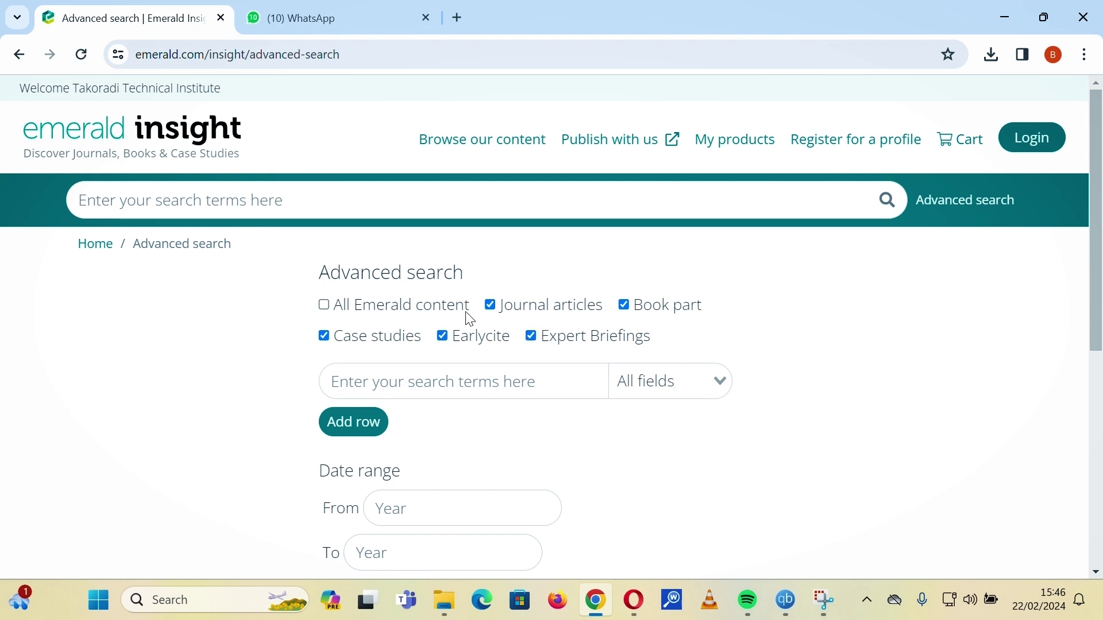
pyautogui.click(325, 304)
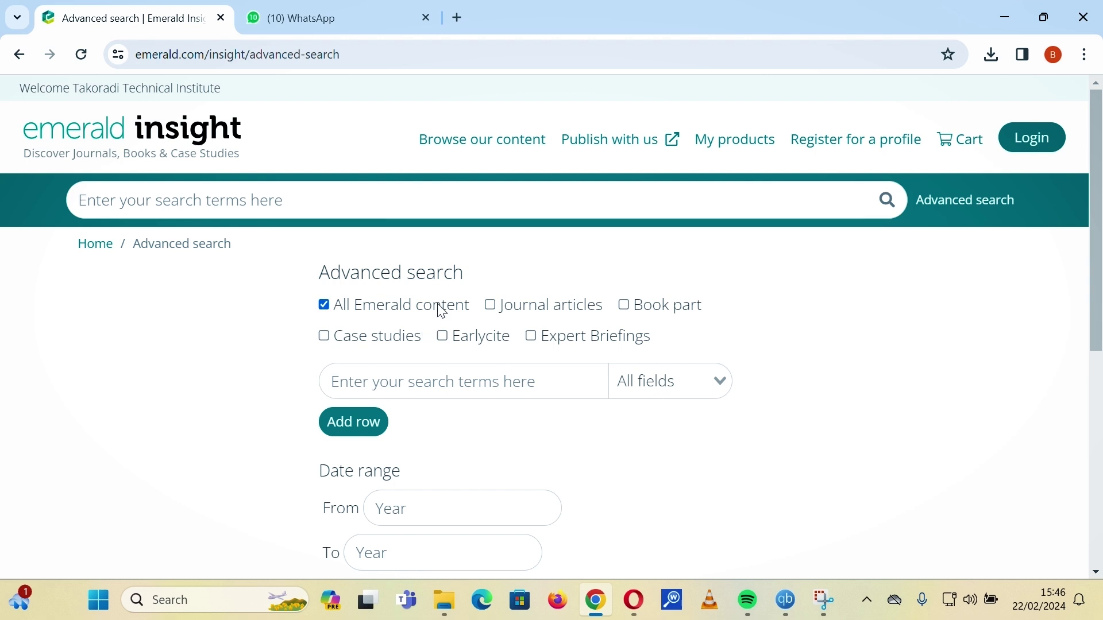
pyautogui.click(463, 24)
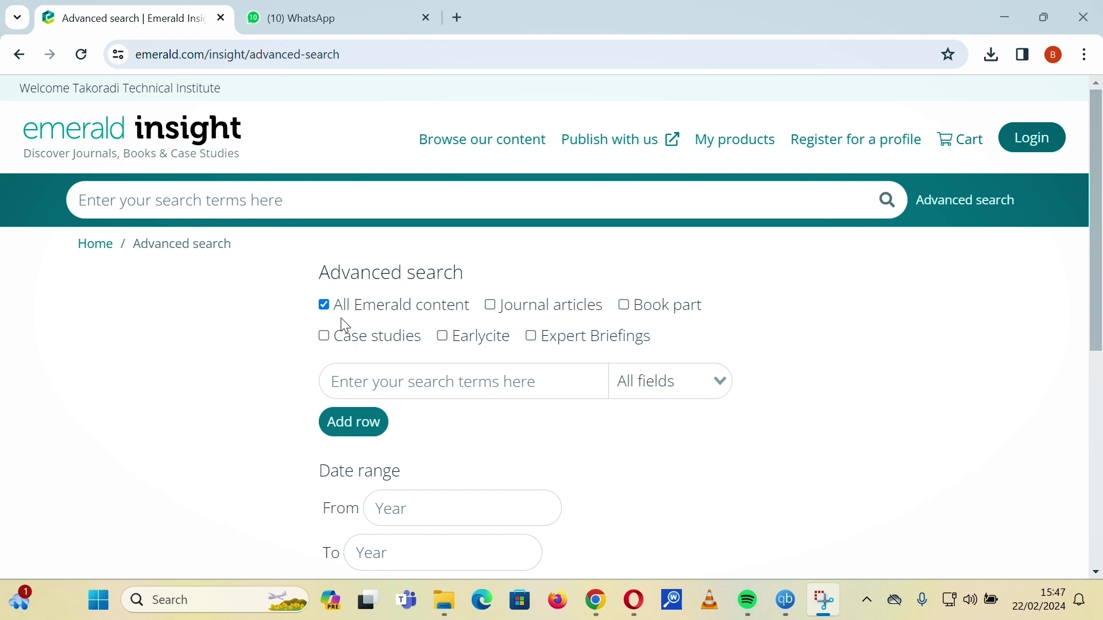
# Set the first row's field to Contributor and enter the first author's full name.
pyautogui.click(665, 391)
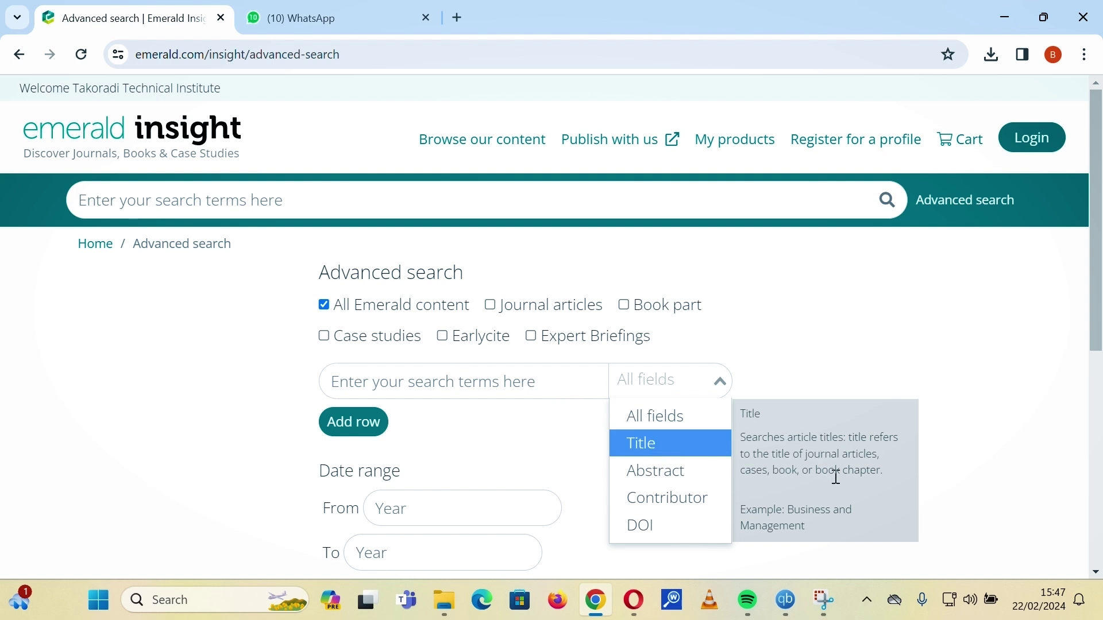
pyautogui.click(650, 509)
pyautogui.click(507, 389)
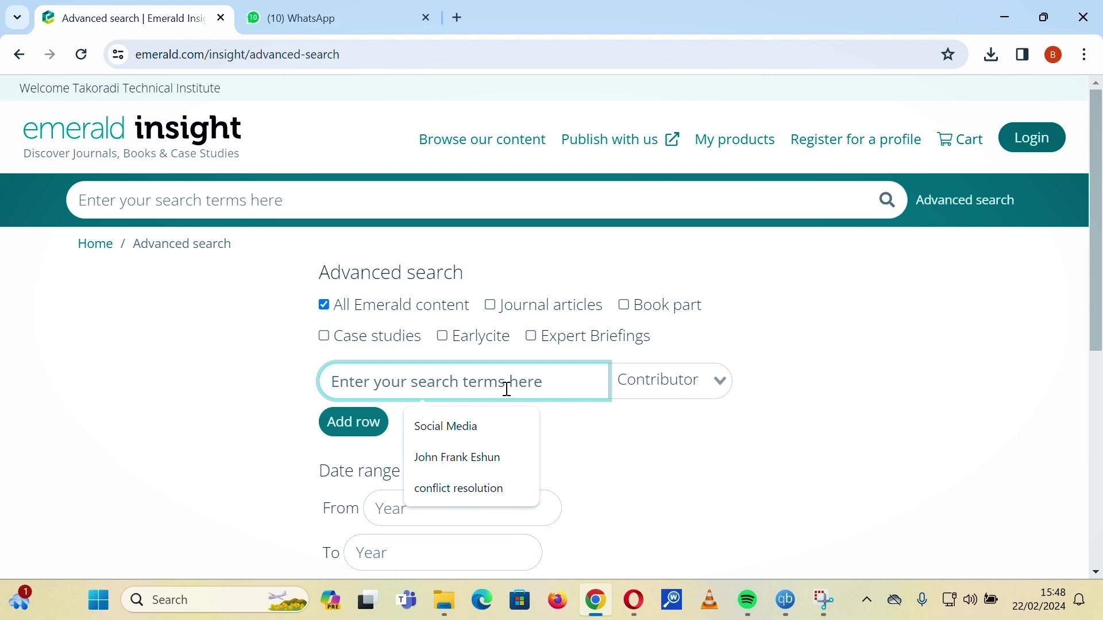
pyautogui.write('J')
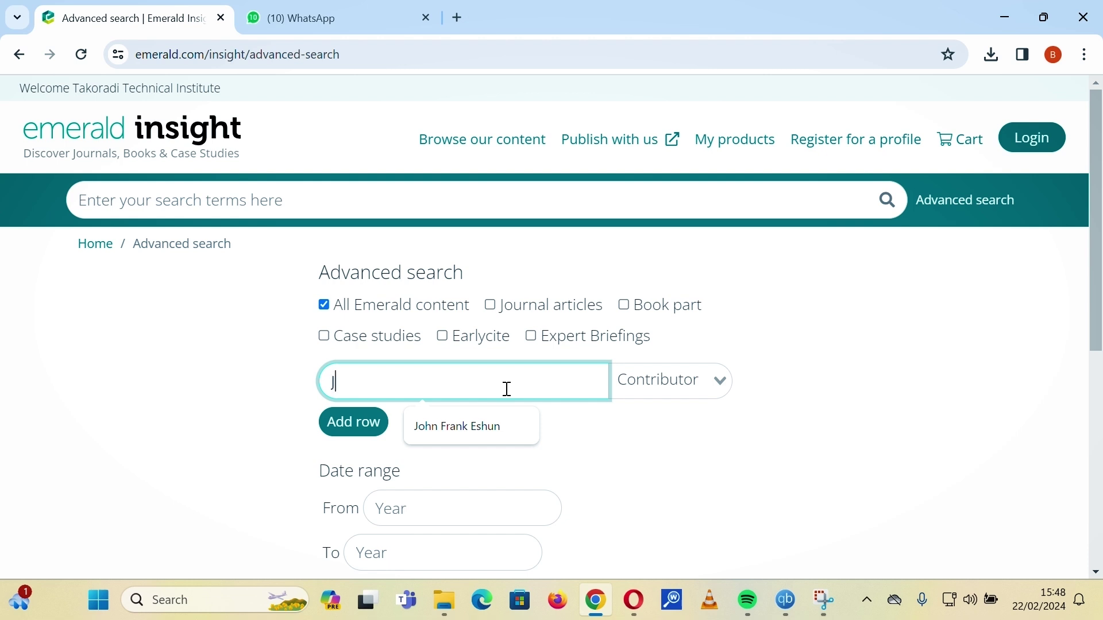
pyautogui.press('BackSpace')
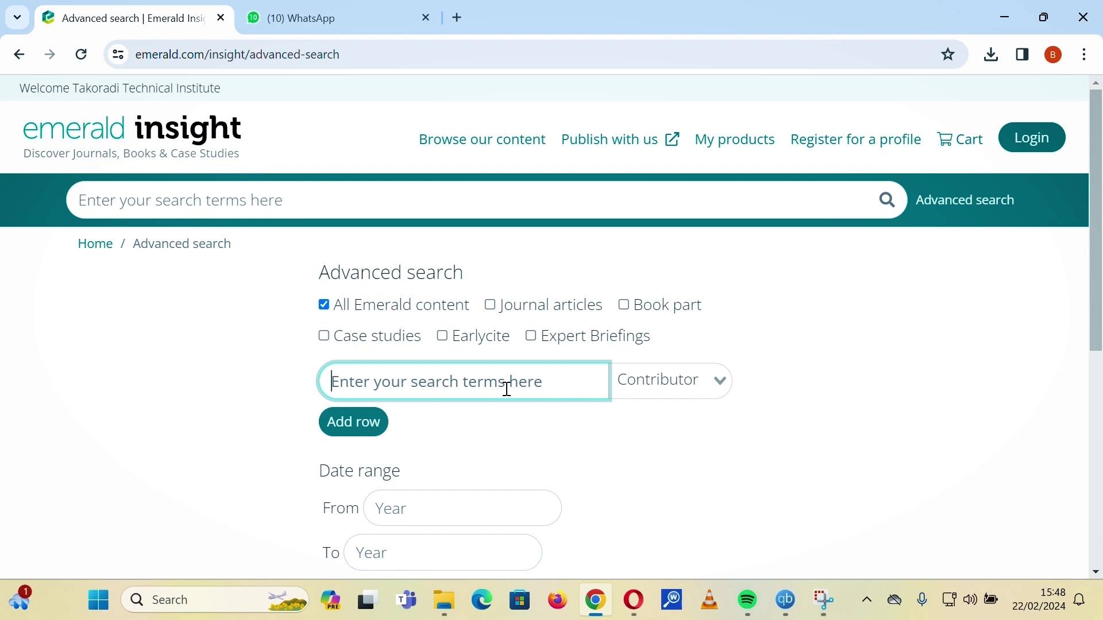
pyautogui.write('Jo')
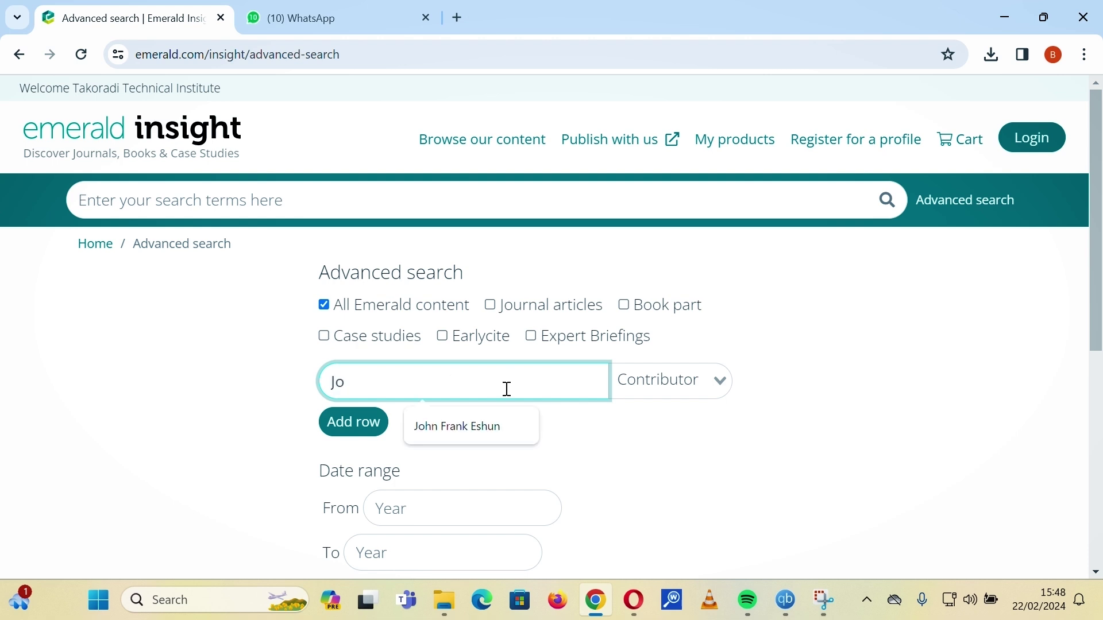
pyautogui.write('hn Frank Eshun')
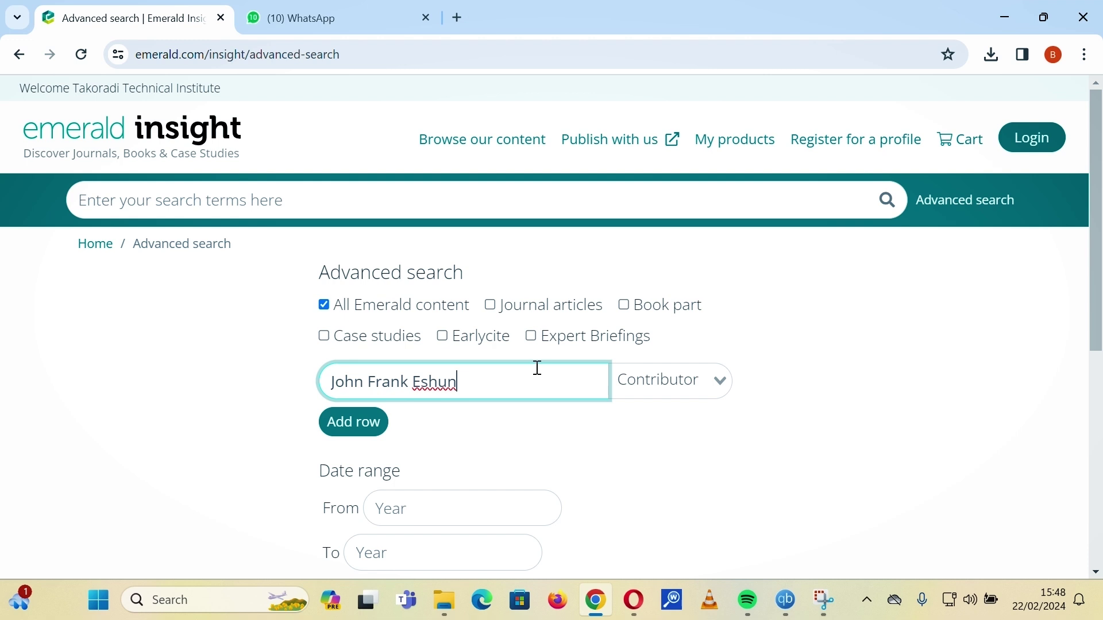
pyautogui.scroll(-1, 560, 357)
pyautogui.scroll(1, 542, 356)
pyautogui.scroll(-1, 541, 356)
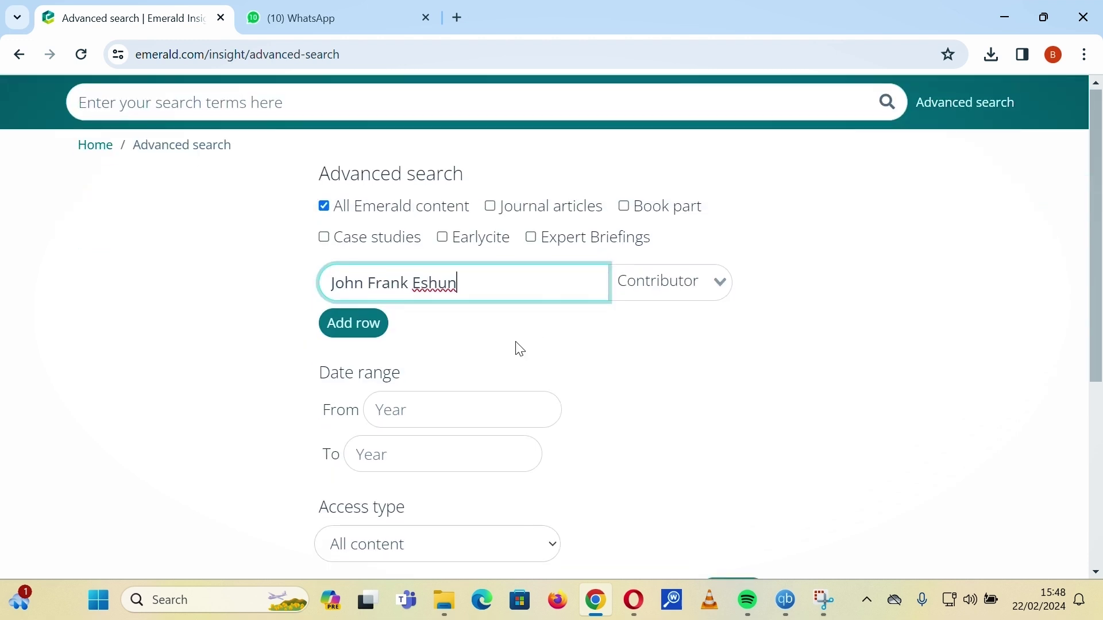
# Add an AND row holding the second author's name, with its field set to Contributor.
pyautogui.click(354, 325)
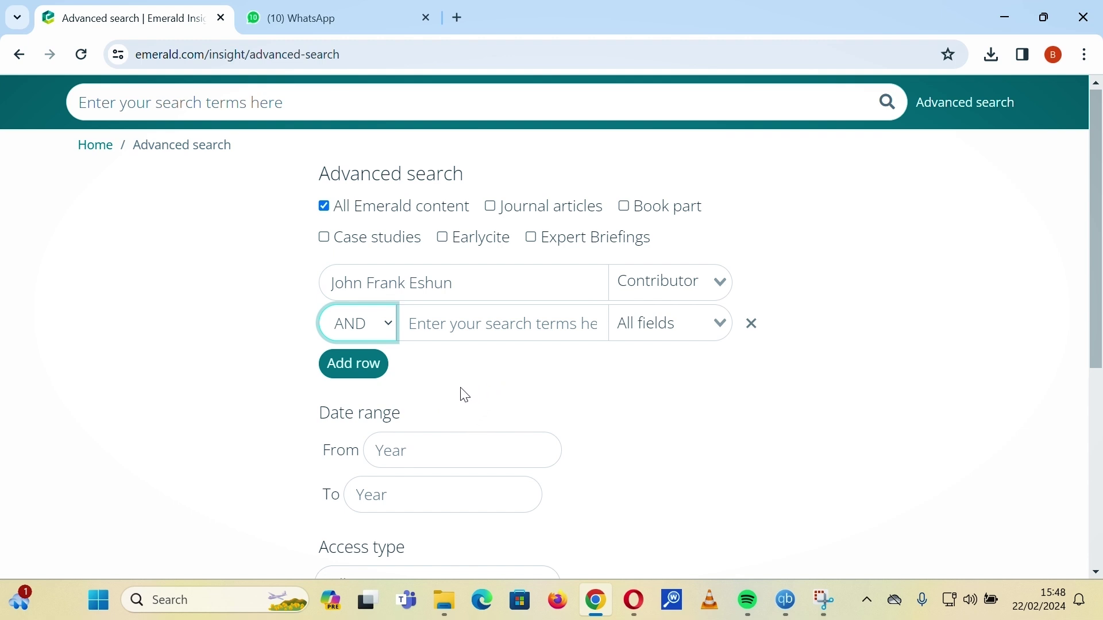
pyautogui.click(483, 331)
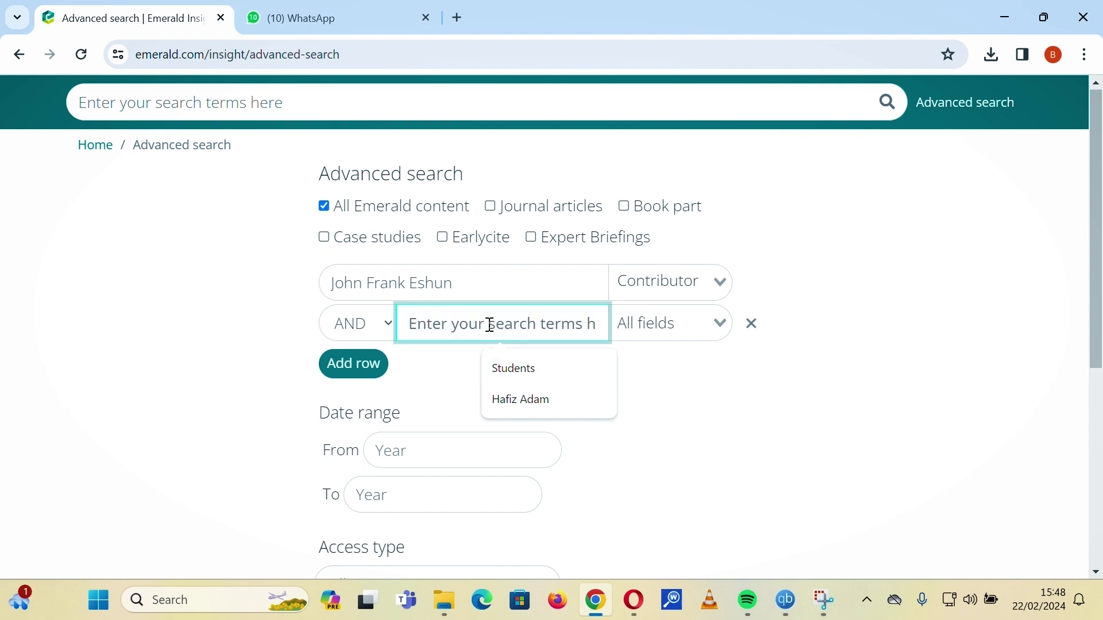
pyautogui.write('Hafiz')
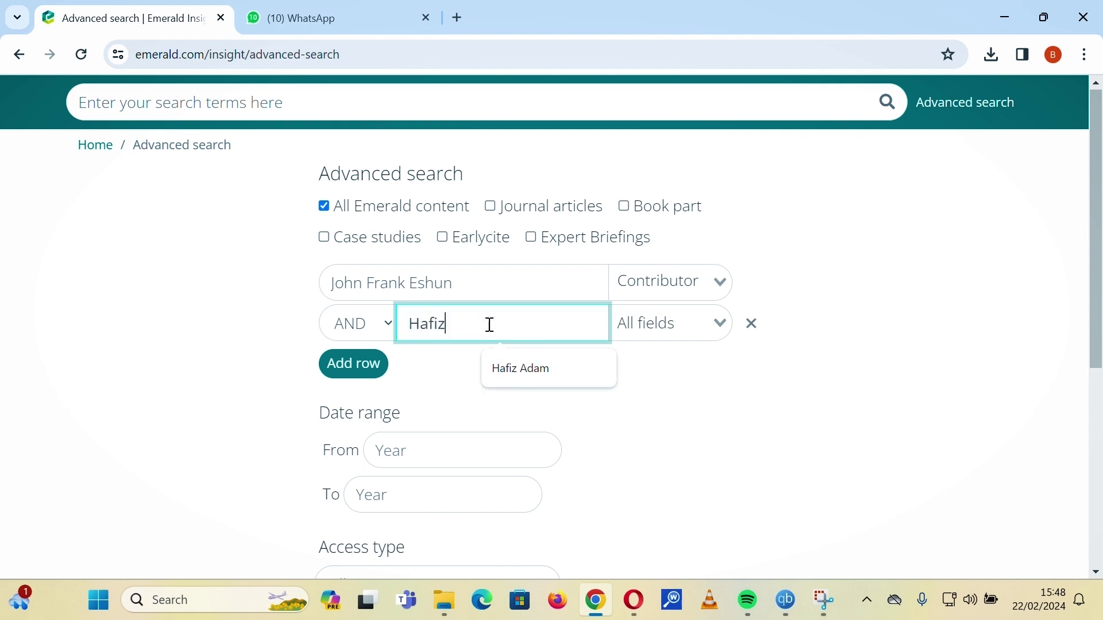
pyautogui.write(' Adam')
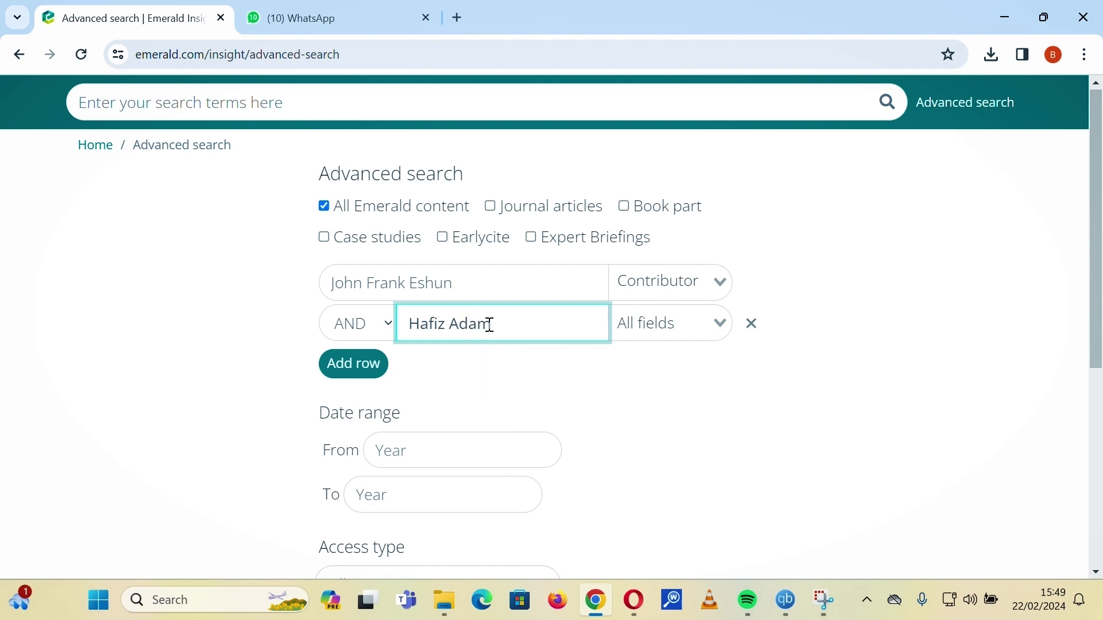
pyautogui.click(550, 397)
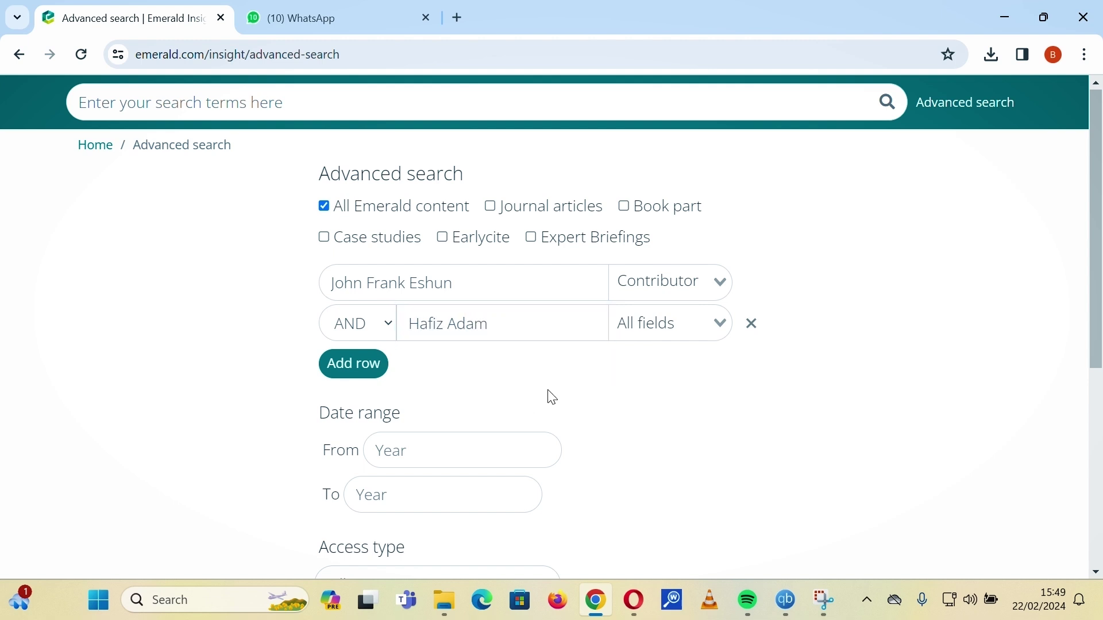
pyautogui.click(647, 331)
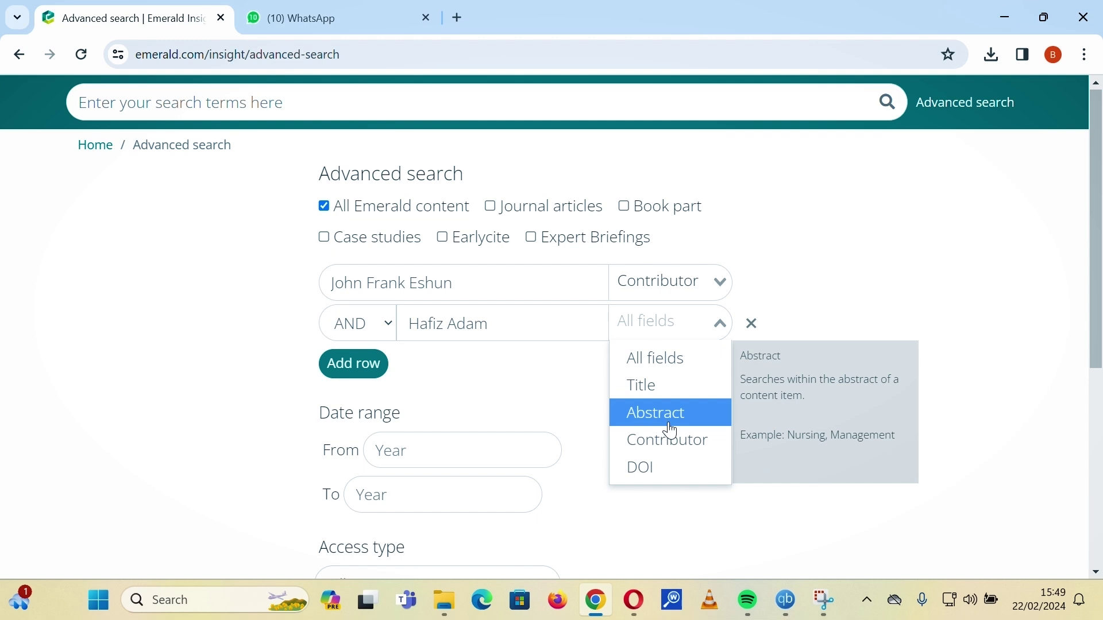
pyautogui.click(673, 453)
pyautogui.scroll(-5, 550, 387)
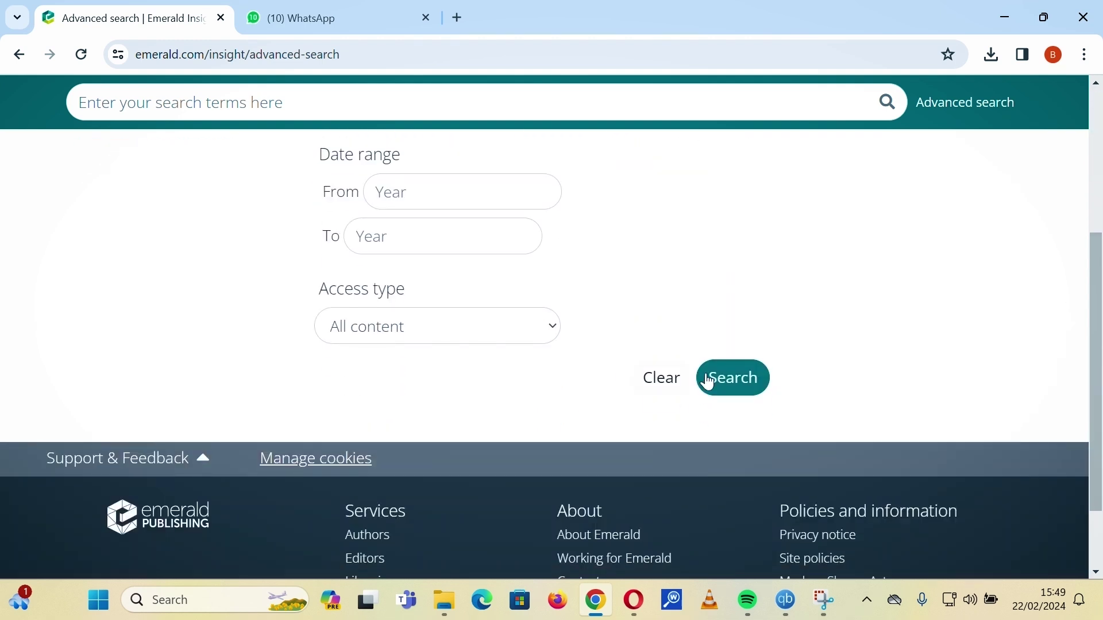
# Run the two-author search and review the single 2022 industrial attachment article.
pyautogui.click(741, 384)
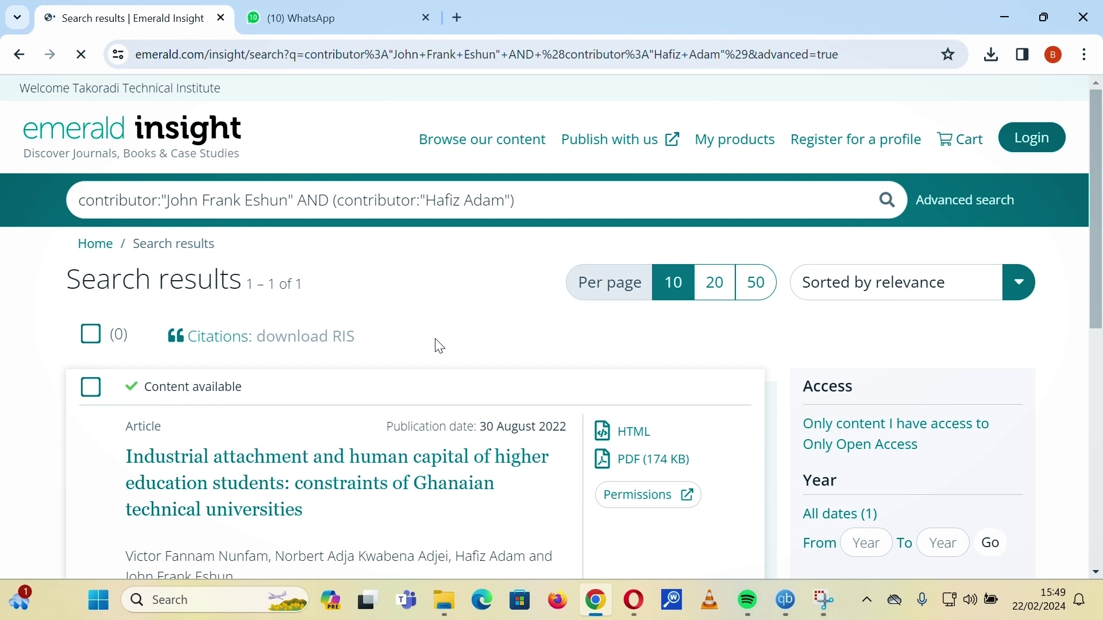
pyautogui.scroll(-3, 439, 346)
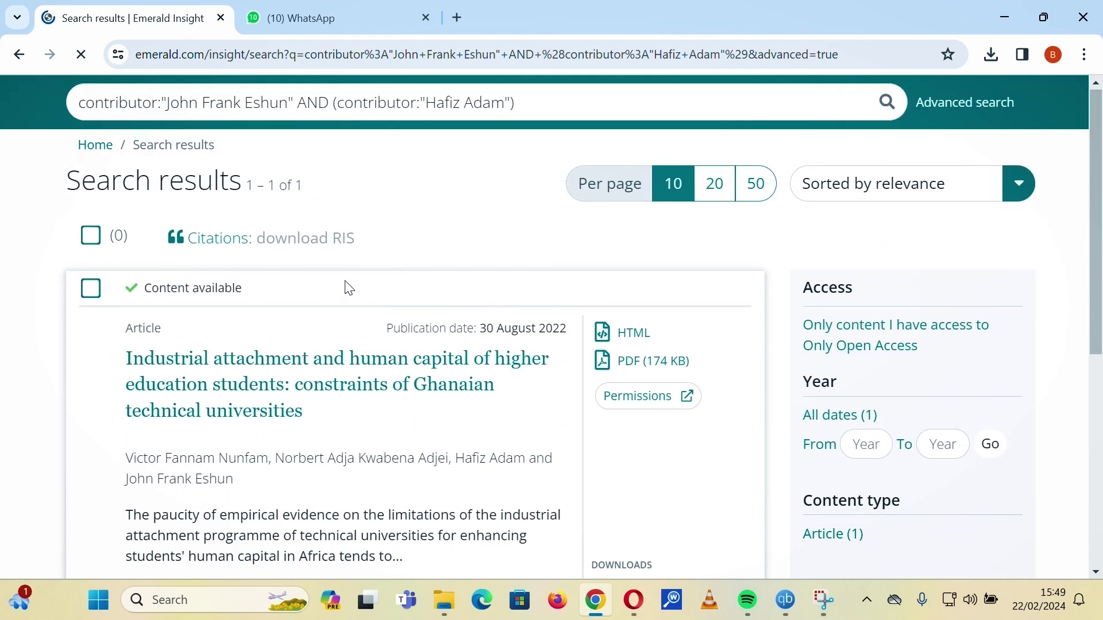
pyautogui.scroll(-2, 347, 287)
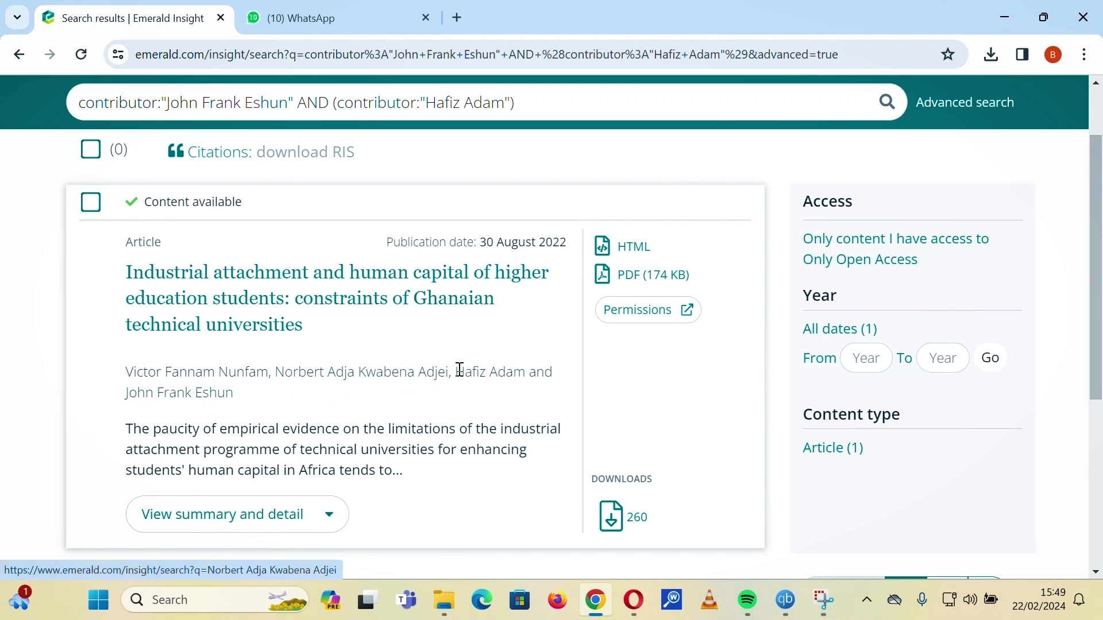
pyautogui.scroll(3, 483, 381)
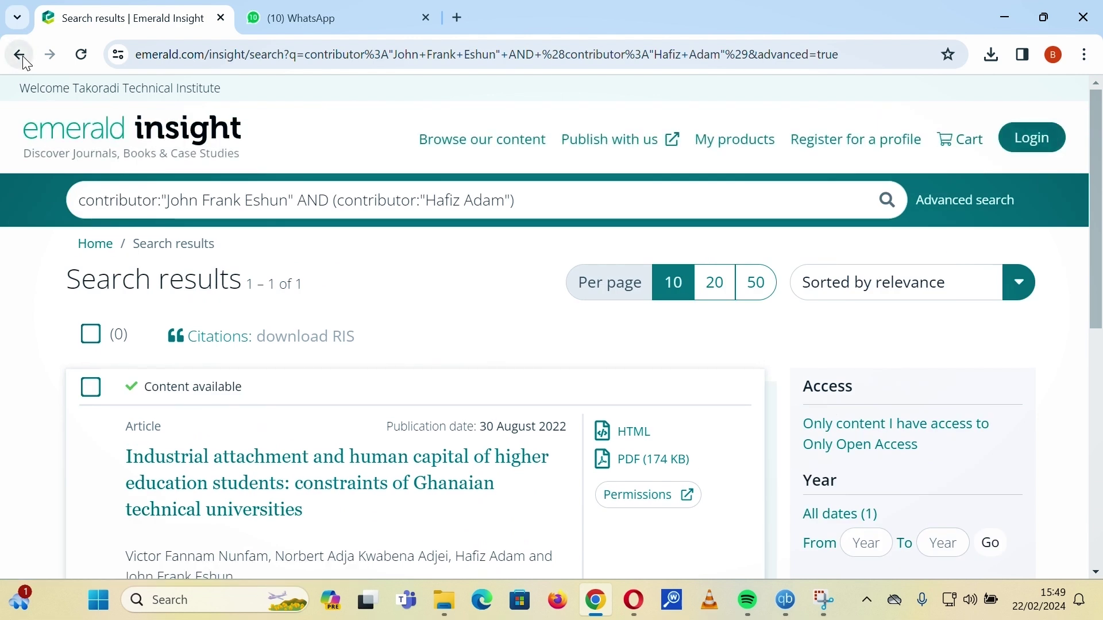
# Return to the advanced search form and review the two contributor terms.
pyautogui.click(21, 55)
pyautogui.scroll(5, 456, 412)
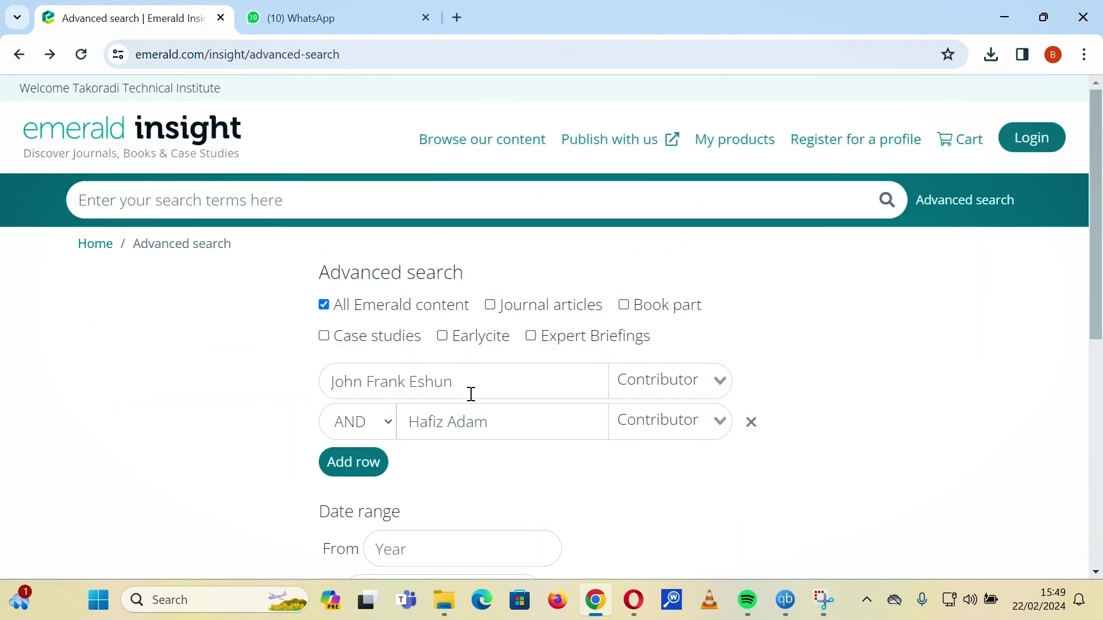
pyautogui.doubleClick(522, 379)
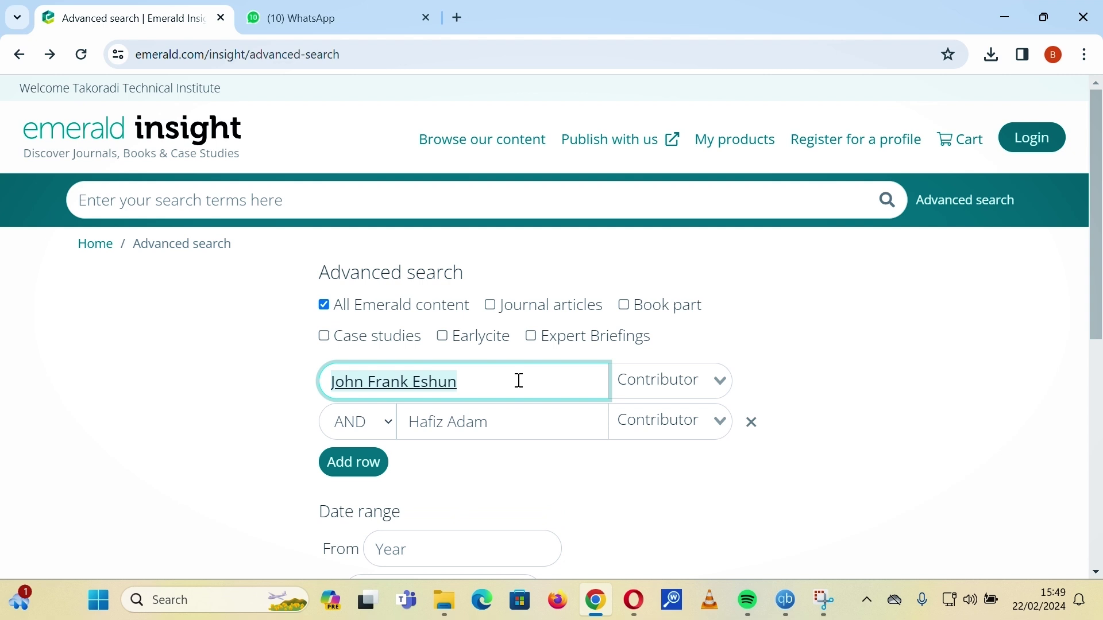
pyautogui.click(517, 418)
pyautogui.scroll(-1, 529, 451)
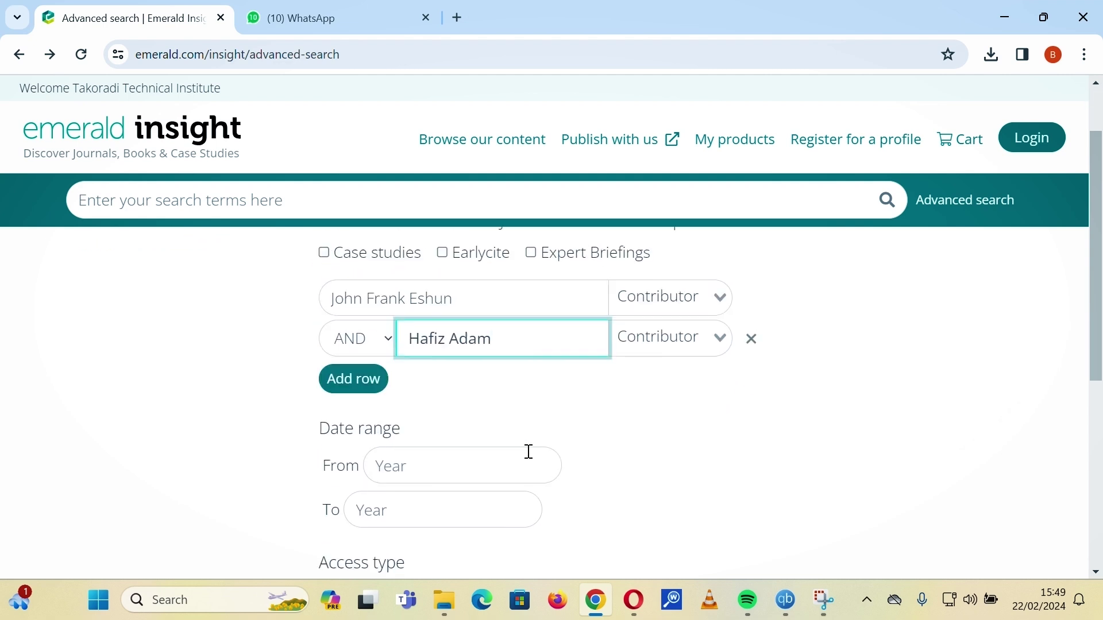
pyautogui.scroll(-2, 520, 442)
# Set the date range from 2019 to 2024, keep All content access, and search.
pyautogui.click(448, 373)
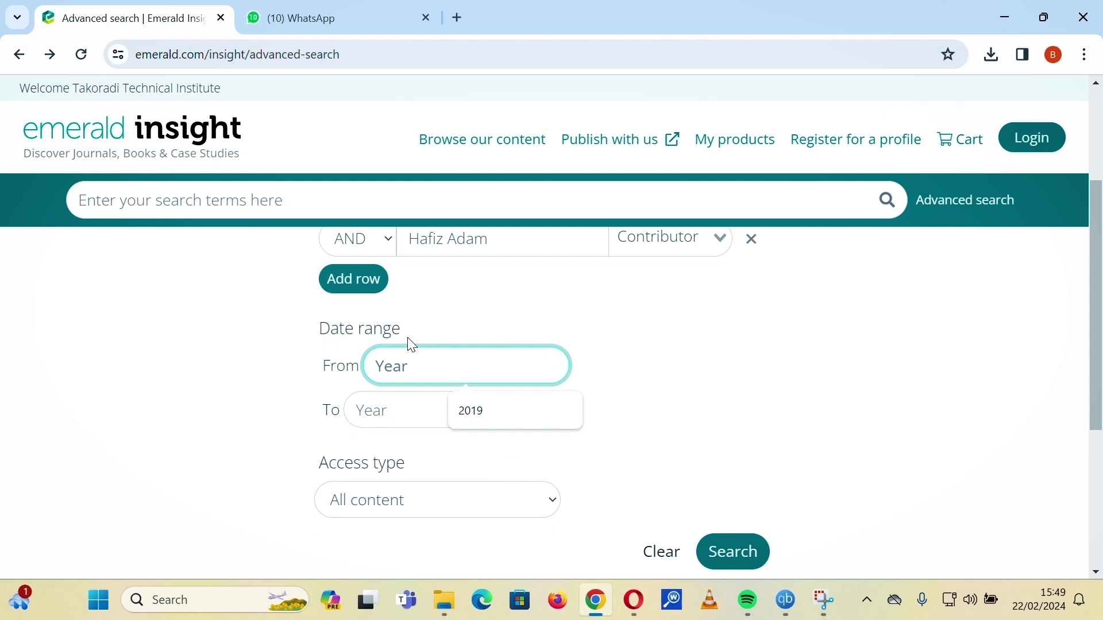
pyautogui.moveTo(415, 327); pyautogui.dragTo(277, 322)
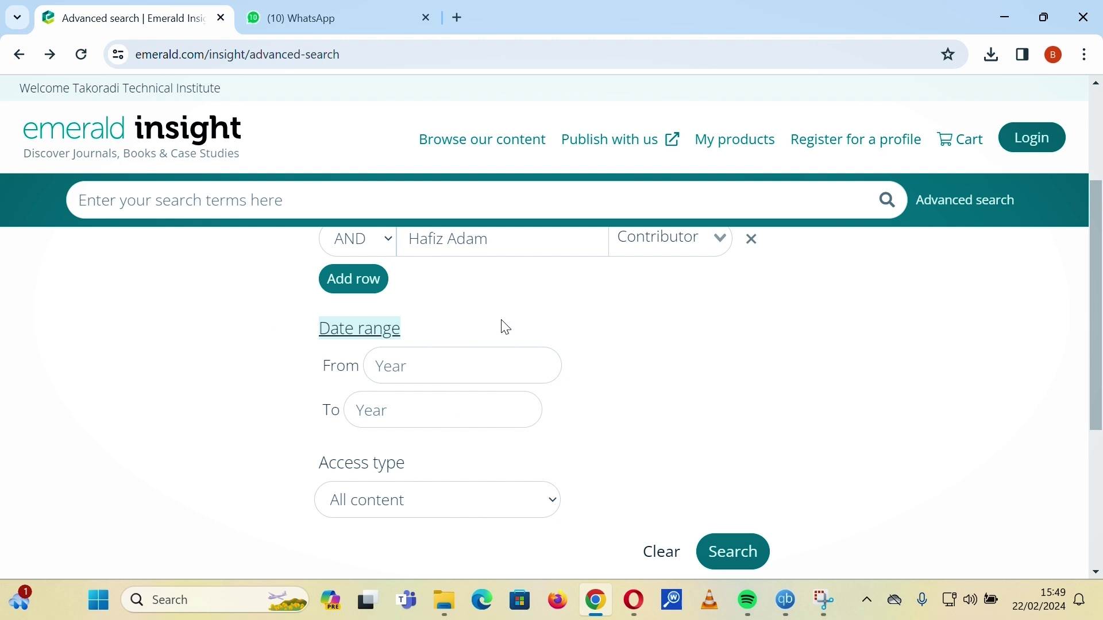
pyautogui.click(513, 327)
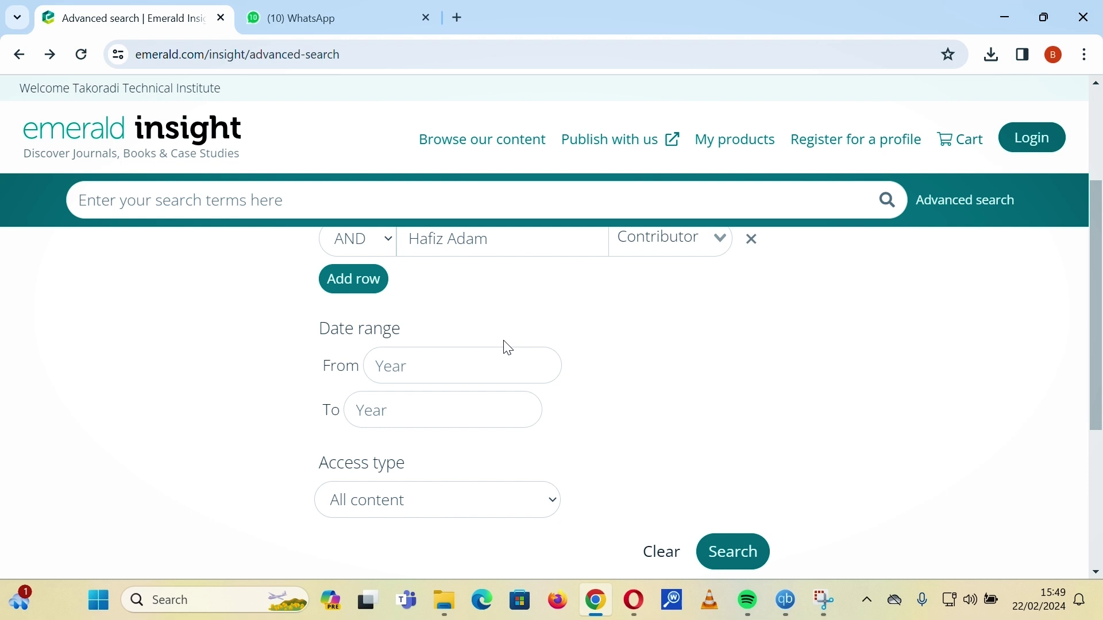
pyautogui.click(488, 352)
pyautogui.write('2019')
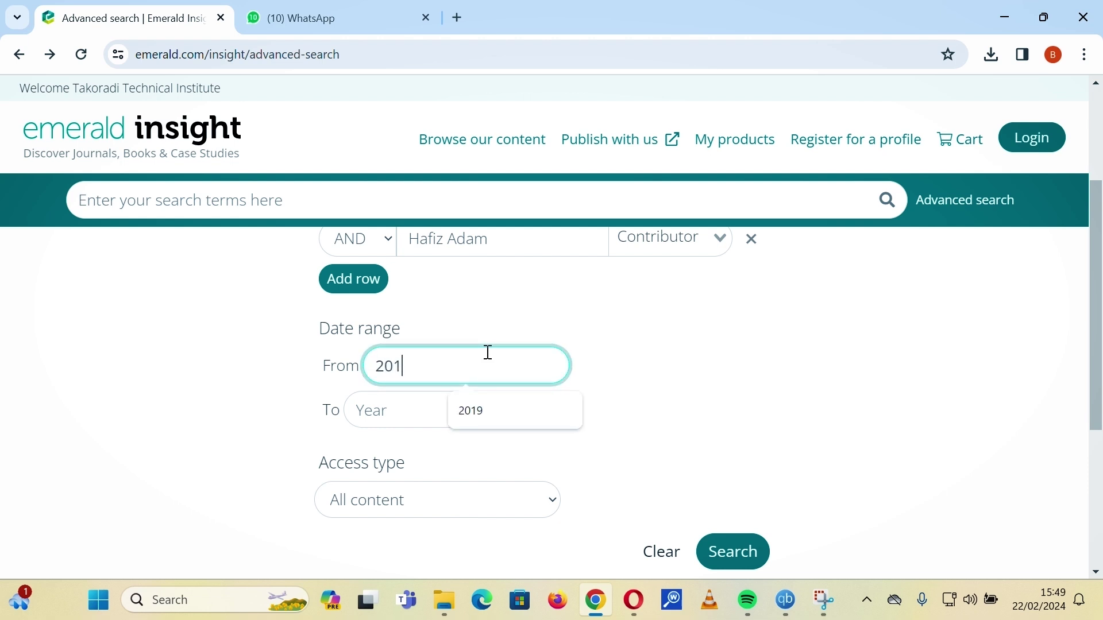
pyautogui.click(498, 405)
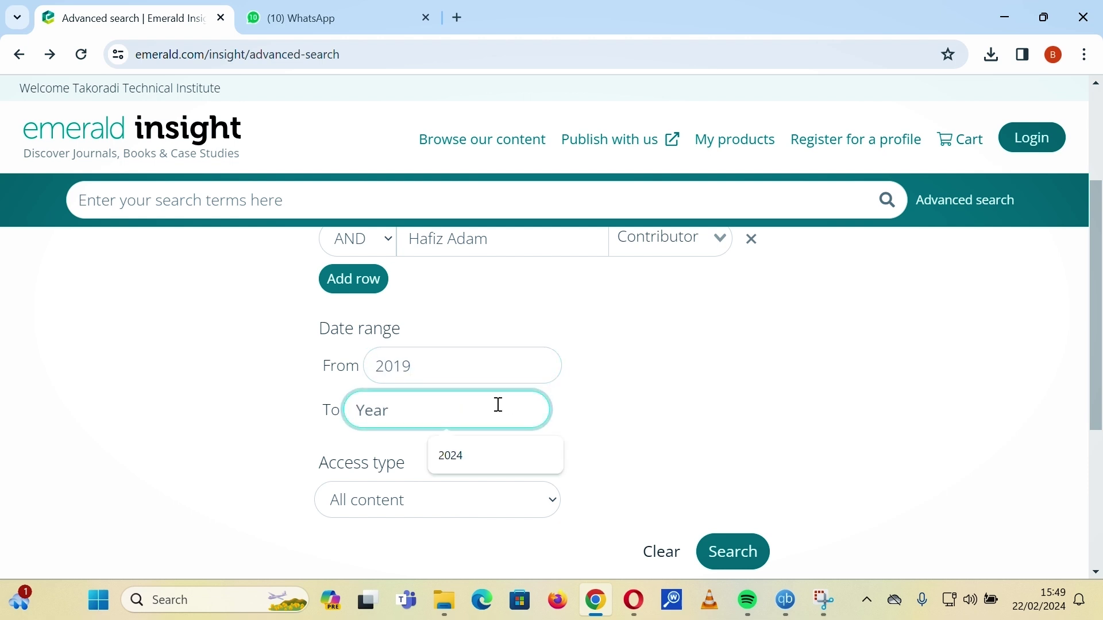
pyautogui.write('2024')
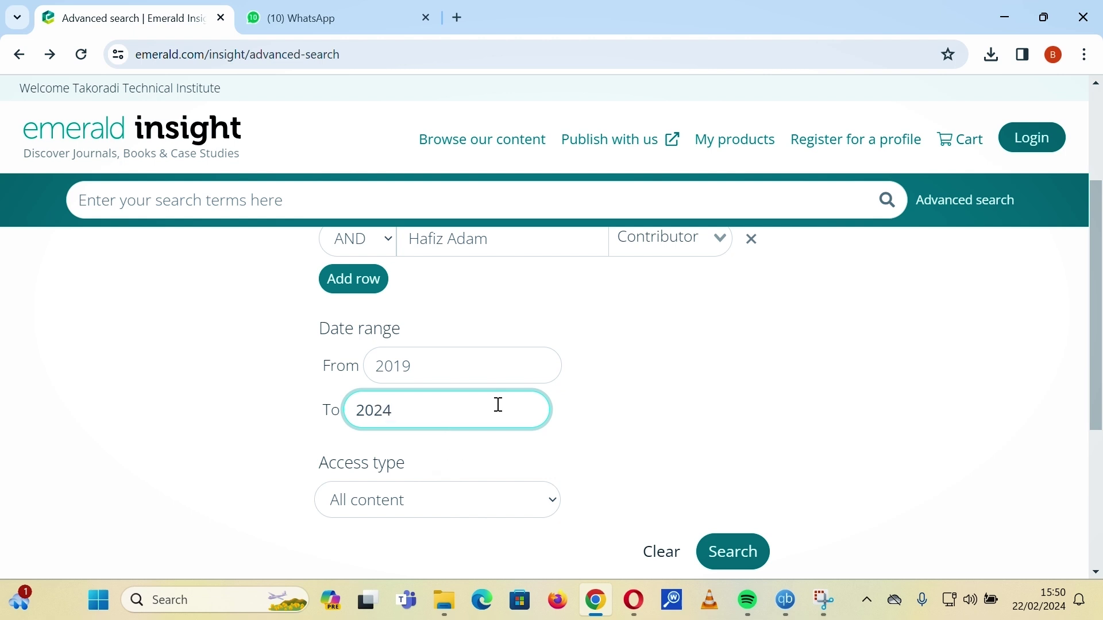
pyautogui.scroll(-1, 525, 399)
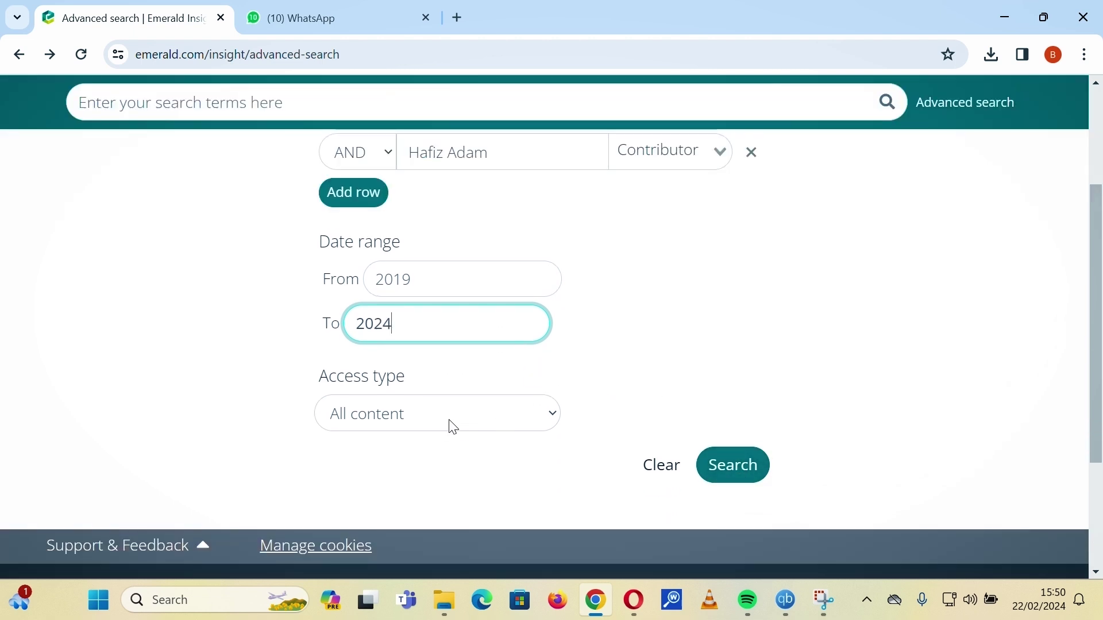
pyautogui.click(448, 422)
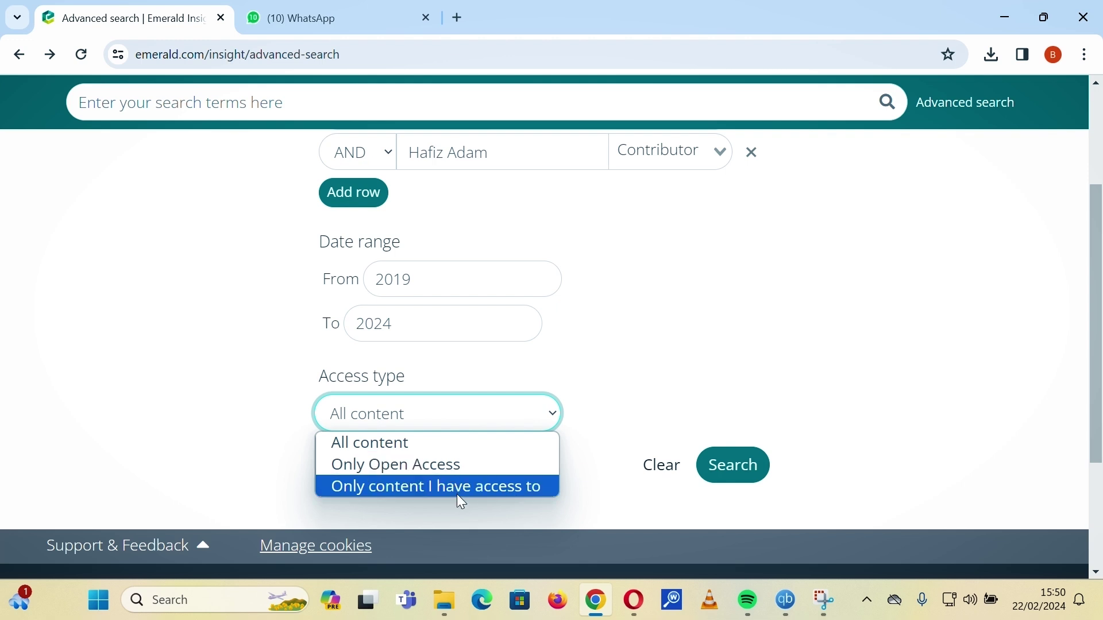
pyautogui.click(434, 453)
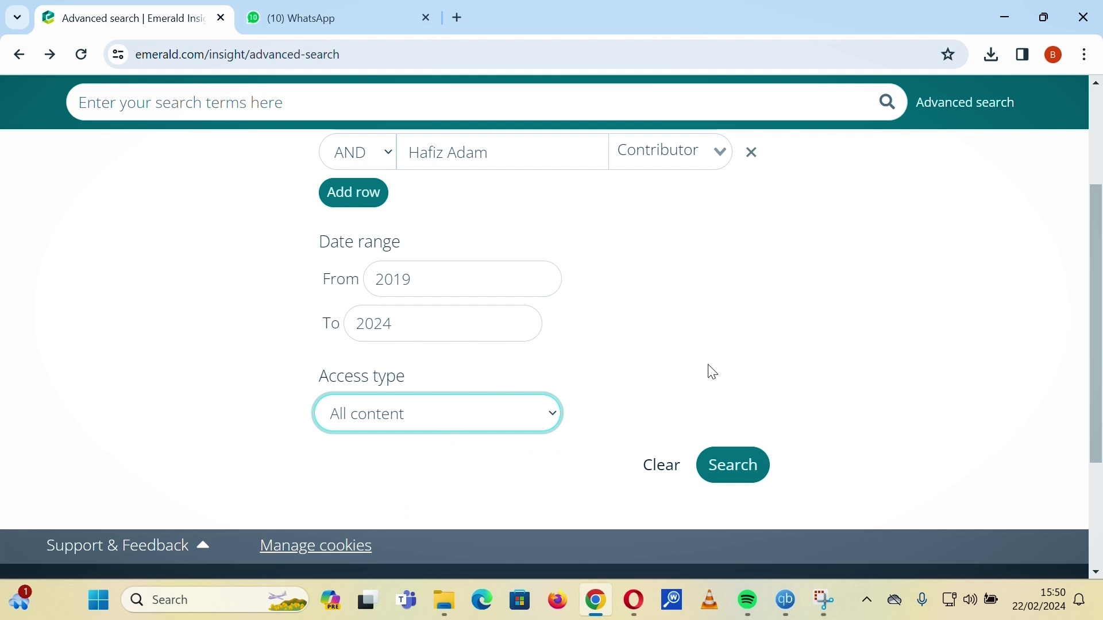
pyautogui.click(743, 467)
pyautogui.click(742, 466)
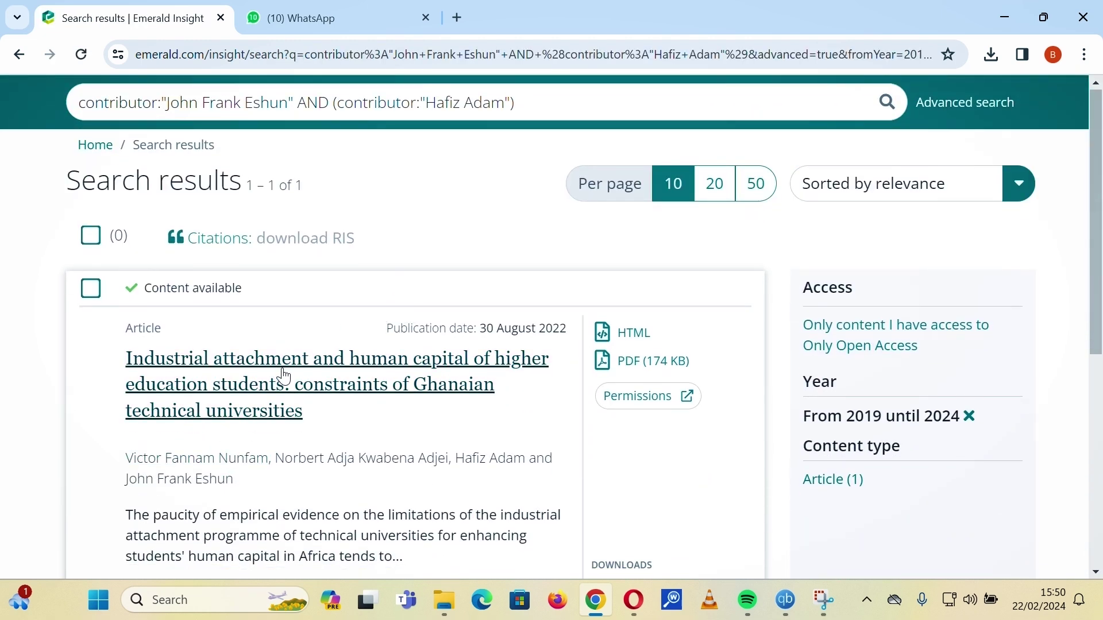
# Scroll through the results to review the single 2022 co-authored article.
pyautogui.scroll(-1, 301, 362)
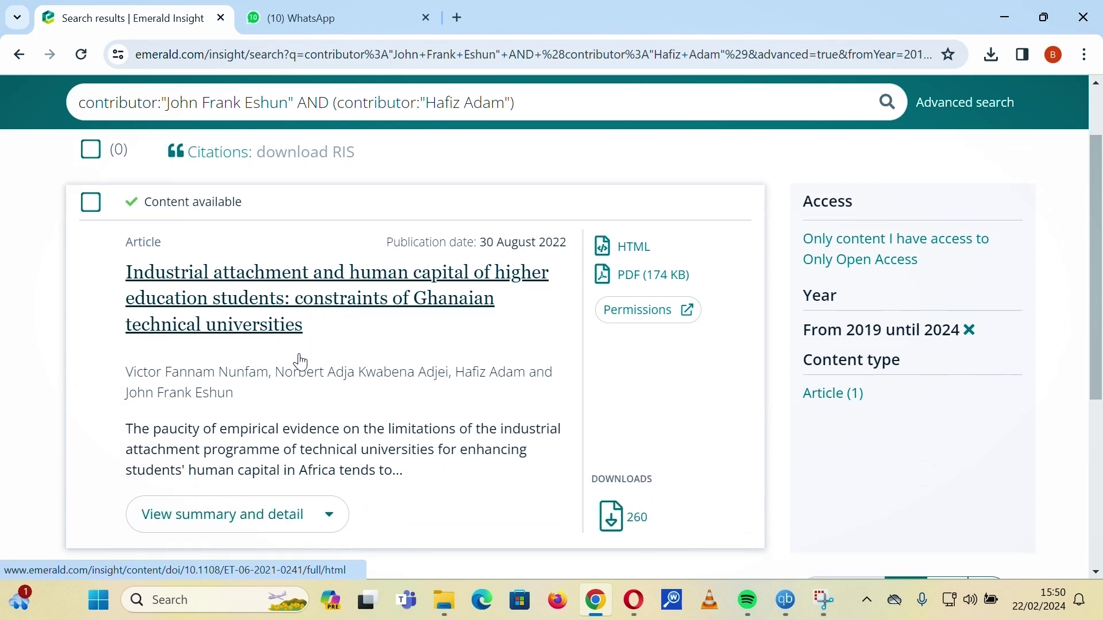
pyautogui.scroll(3, 328, 390)
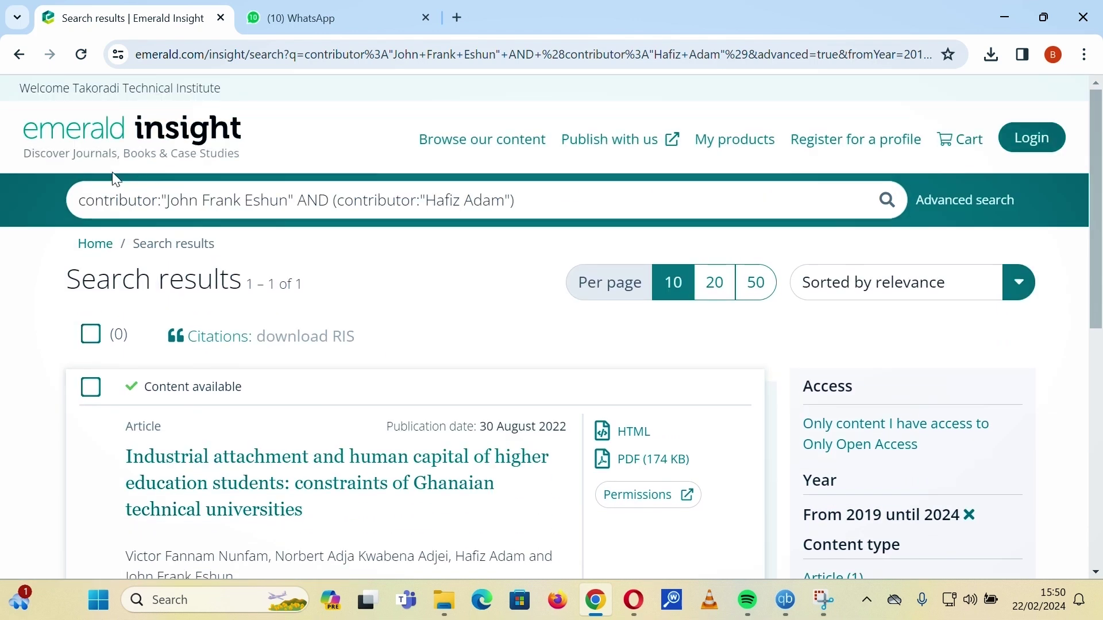
# Back on the advanced search form, switch both rows' fields to All fields.
pyautogui.click(19, 55)
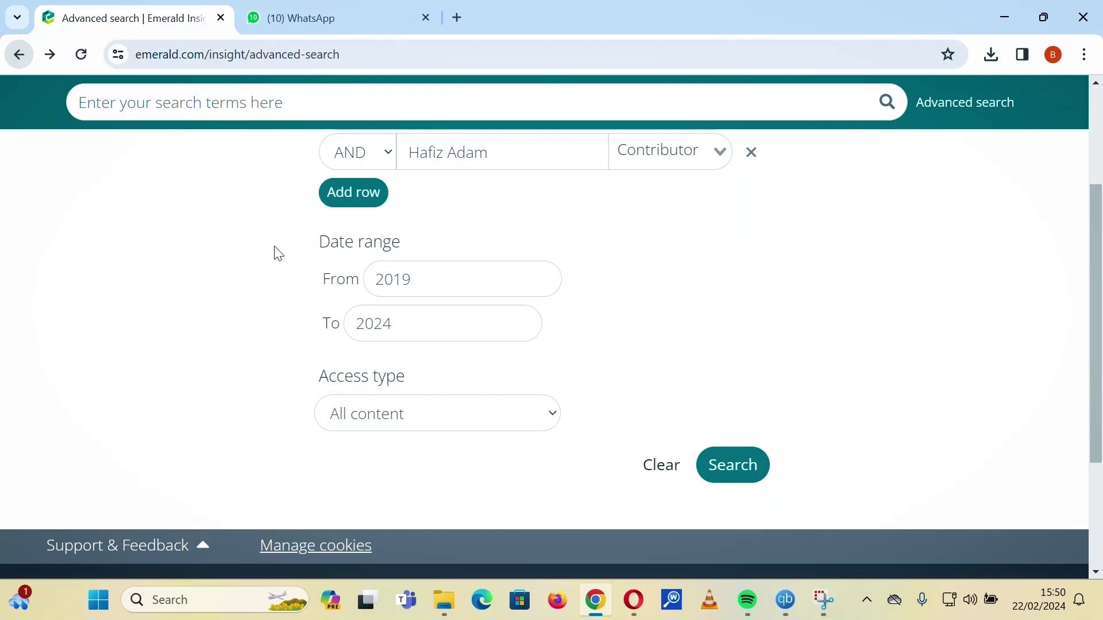
pyautogui.scroll(5, 494, 396)
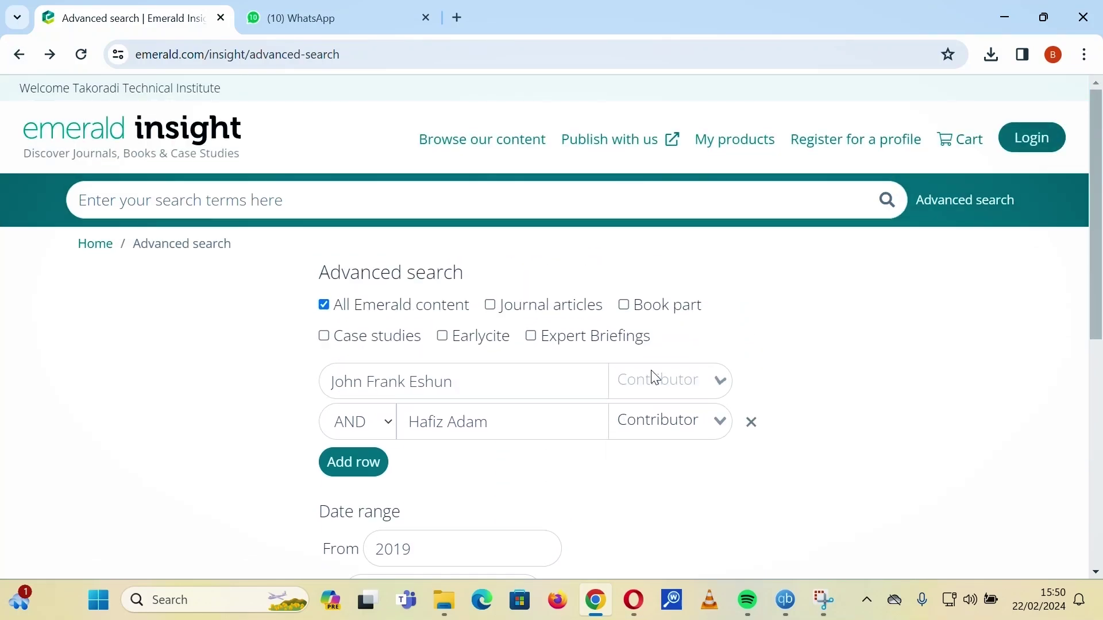
pyautogui.click(656, 377)
pyautogui.click(666, 415)
pyautogui.click(668, 425)
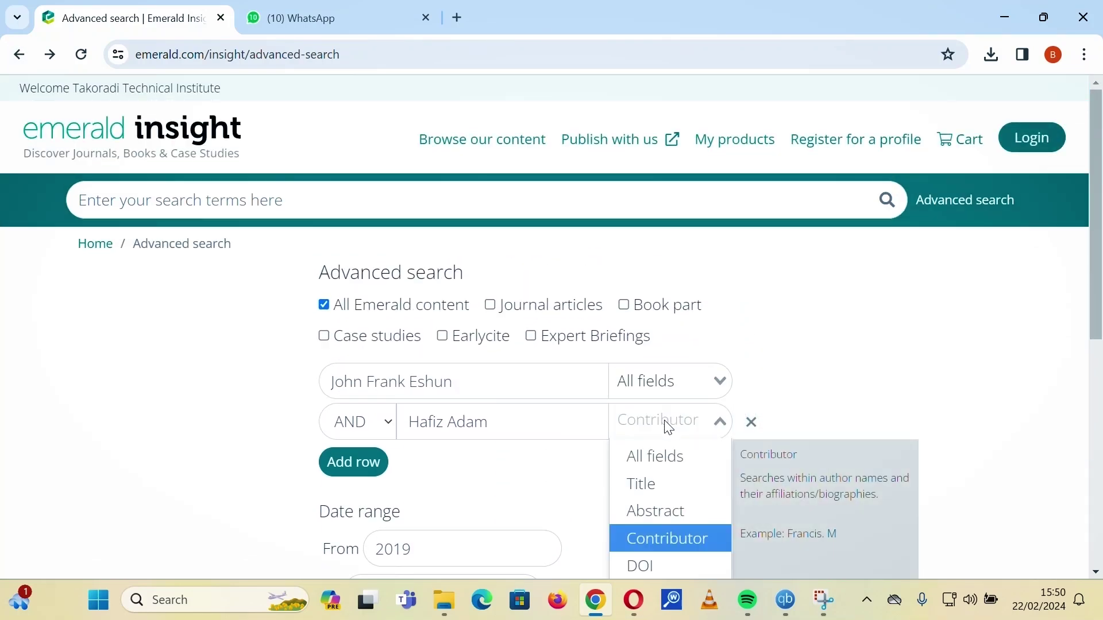
pyautogui.click(654, 456)
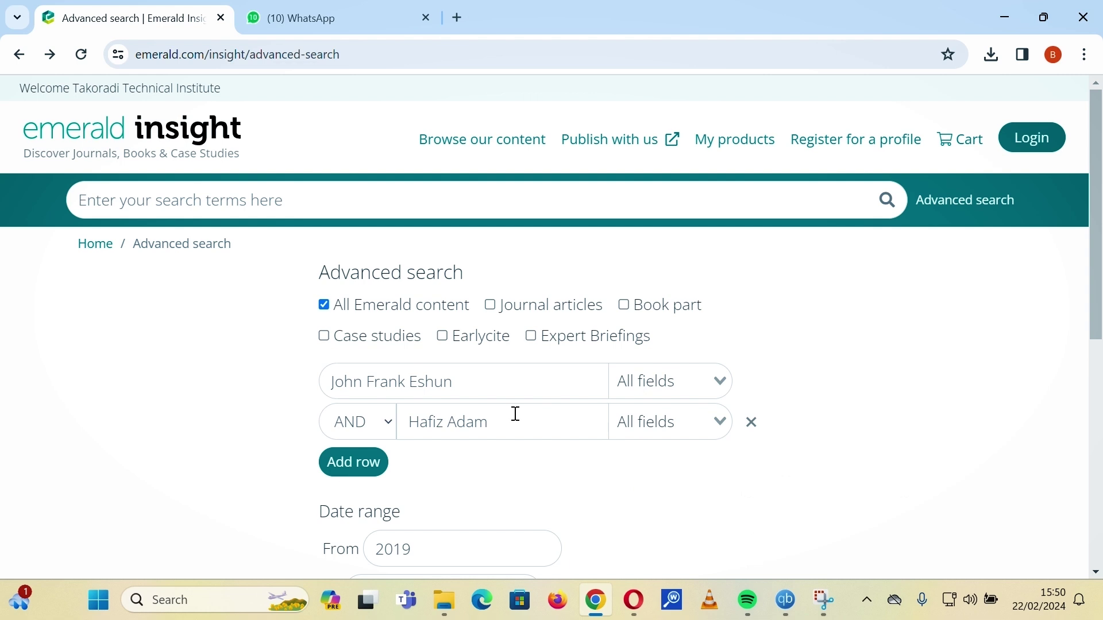
# Clear both author names from the search term boxes.
pyautogui.click(499, 389)
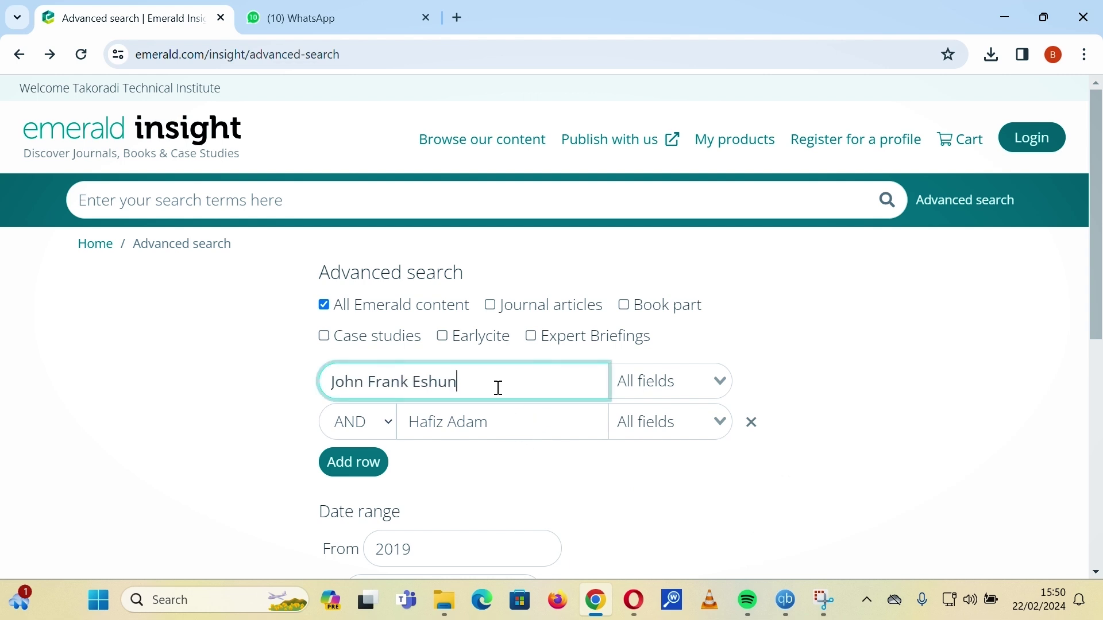
pyautogui.hotkey('ctrl', 'shift', 'Left')
pyautogui.hotkey('ctrl', 'shift', 'Left')
pyautogui.hotkey('ctrl', 'shift', 'Left')
pyautogui.press('BackSpace')
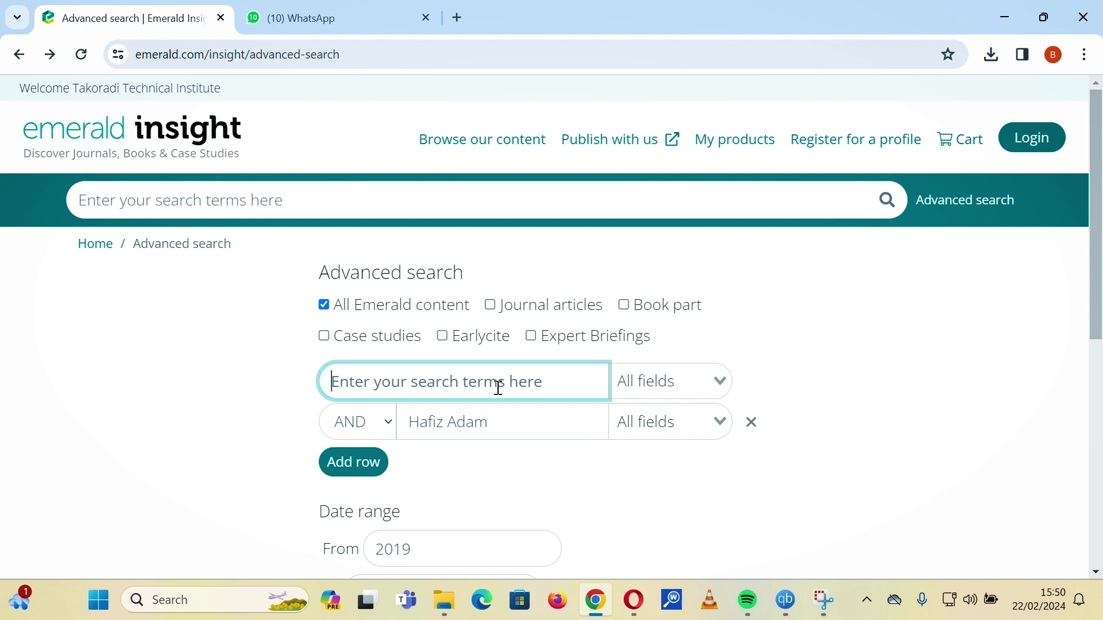
pyautogui.click(498, 431)
pyautogui.press('BackSpace')
pyautogui.press('BackSpace')
pyautogui.press('BackSpace')
pyautogui.press('BackSpace')
pyautogui.press('BackSpace')
pyautogui.press('BackSpace')
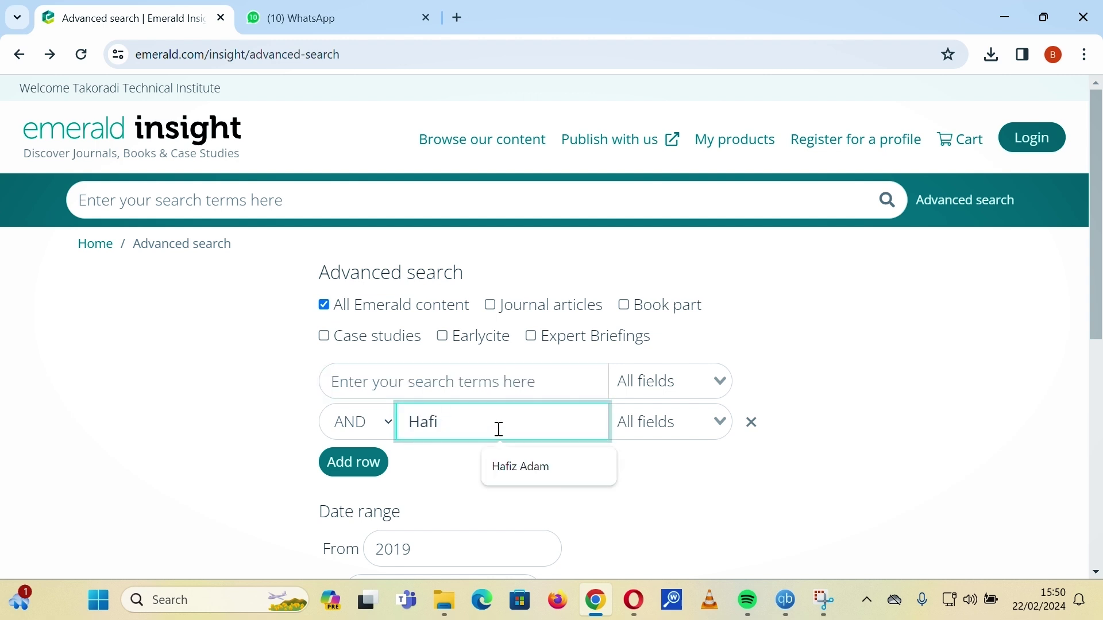
pyautogui.press('BackSpace')
# Enter 'Social Media' as the first term and 'Students' as the second.
pyautogui.click(495, 374)
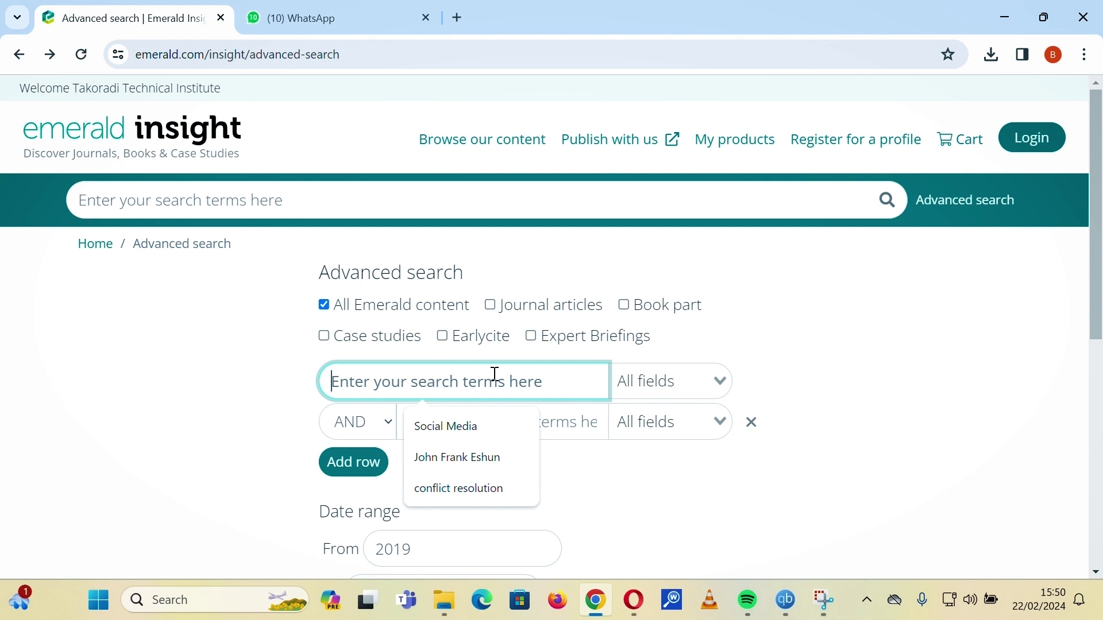
pyautogui.write('So')
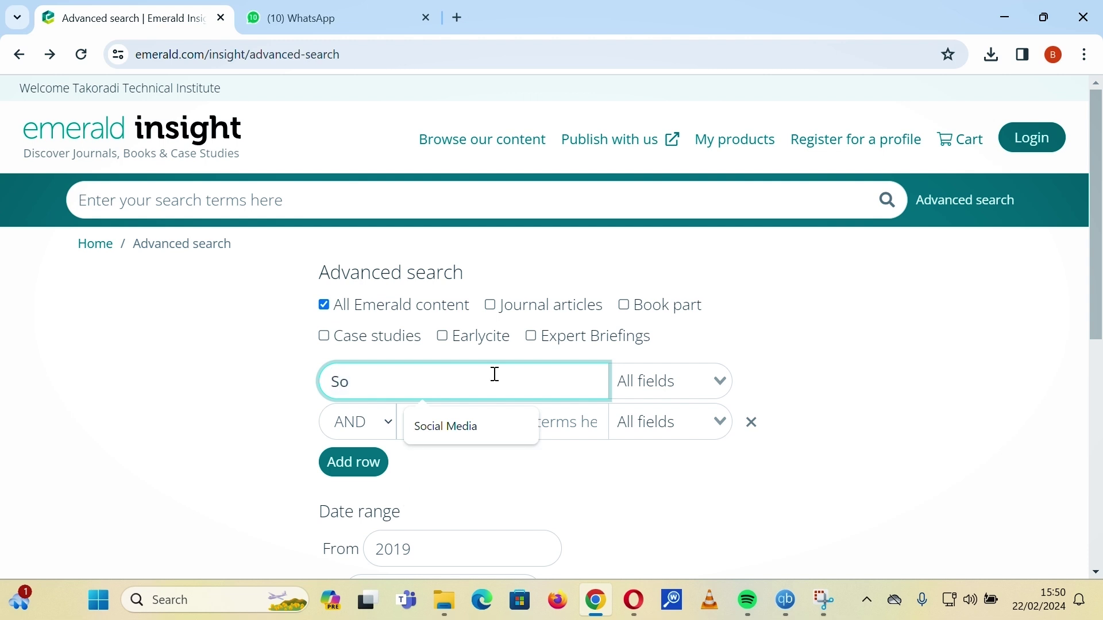
pyautogui.write('cial Media')
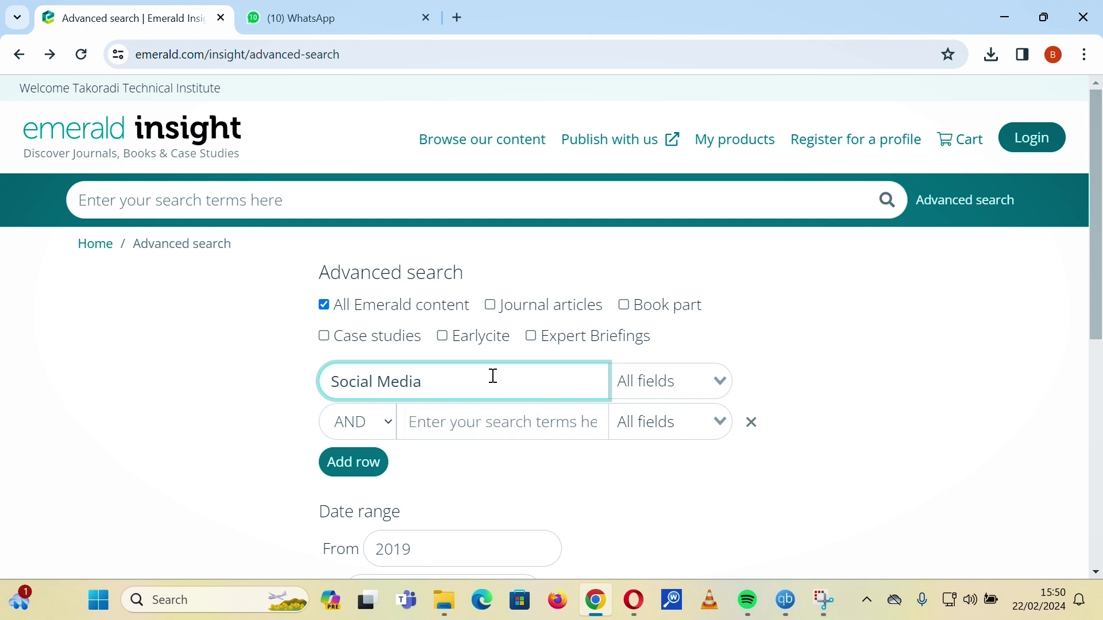
pyautogui.click(487, 424)
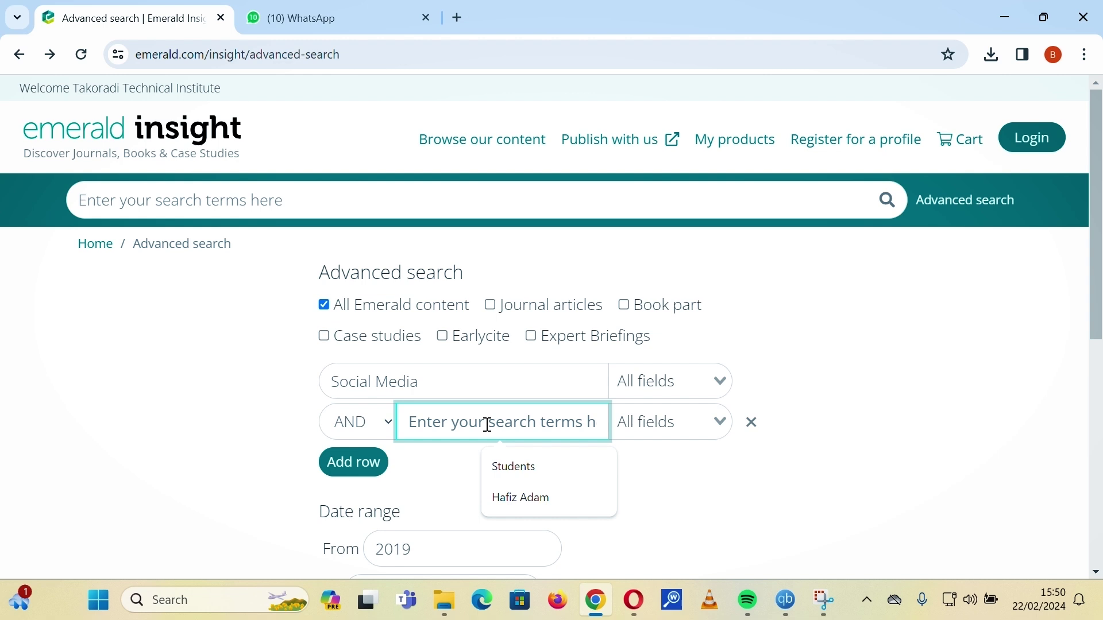
pyautogui.write('St')
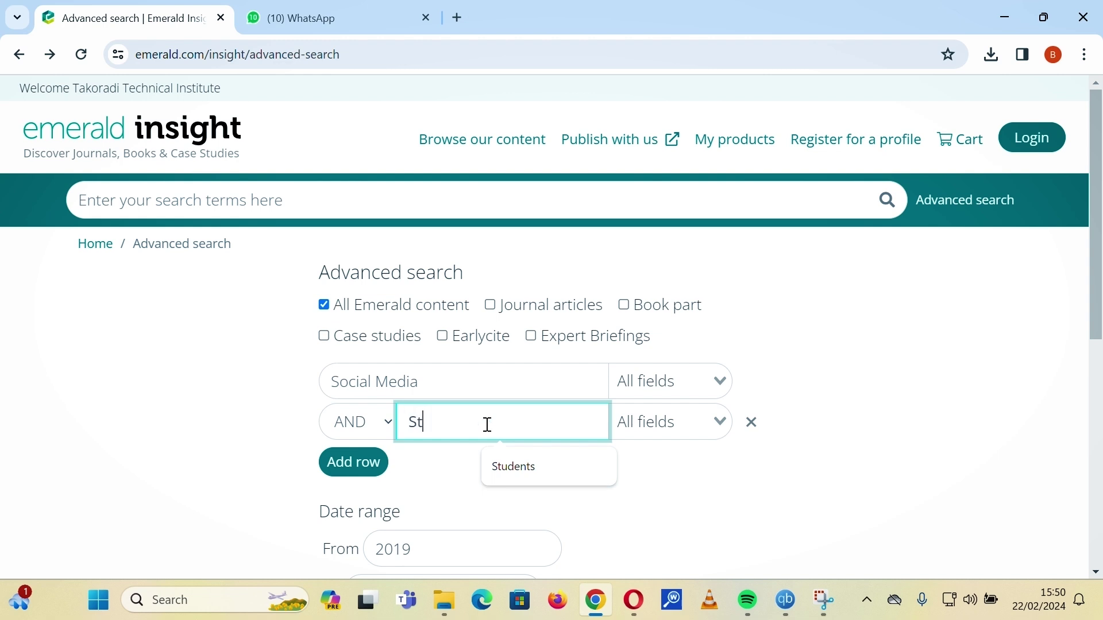
pyautogui.write('udents')
pyautogui.click(590, 491)
pyautogui.scroll(-2, 591, 465)
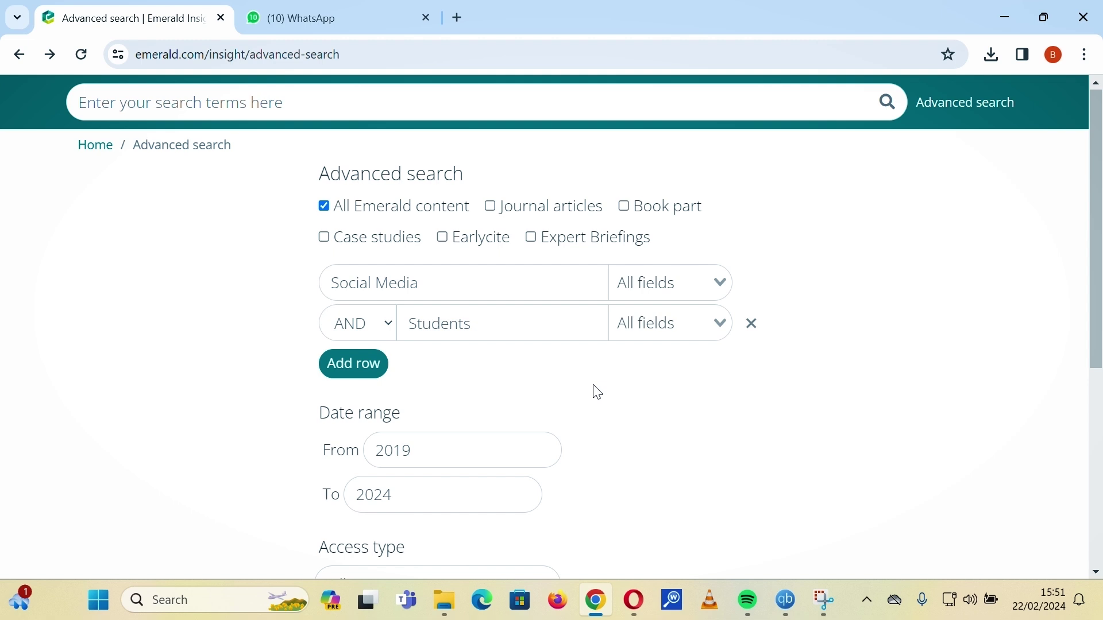
pyautogui.scroll(-1, 598, 392)
pyautogui.scroll(-2, 598, 393)
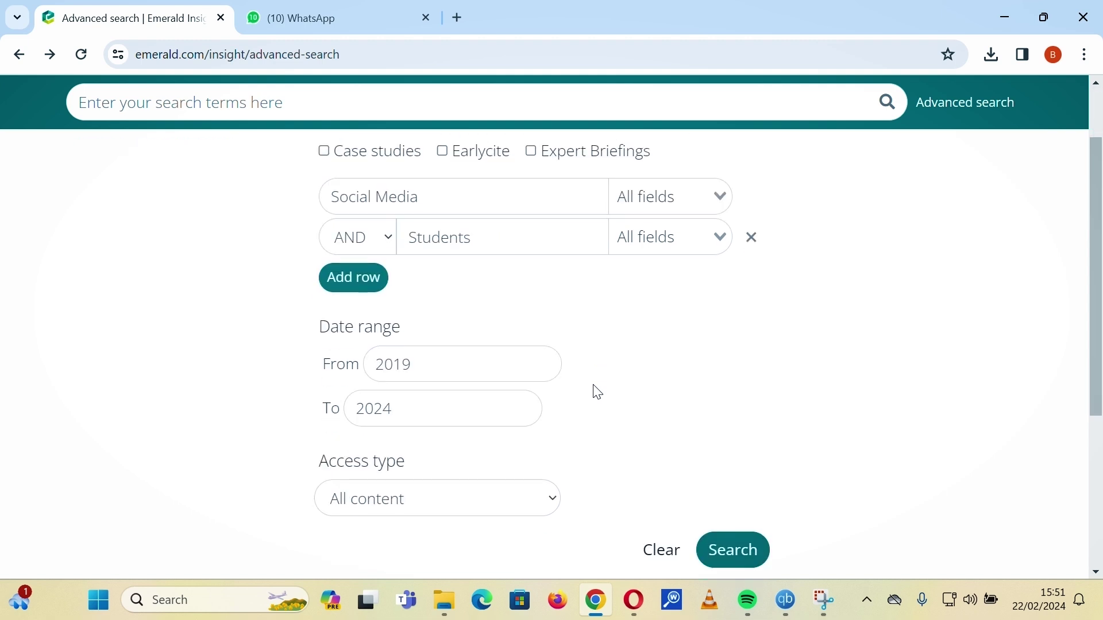
pyautogui.scroll(-2, 598, 392)
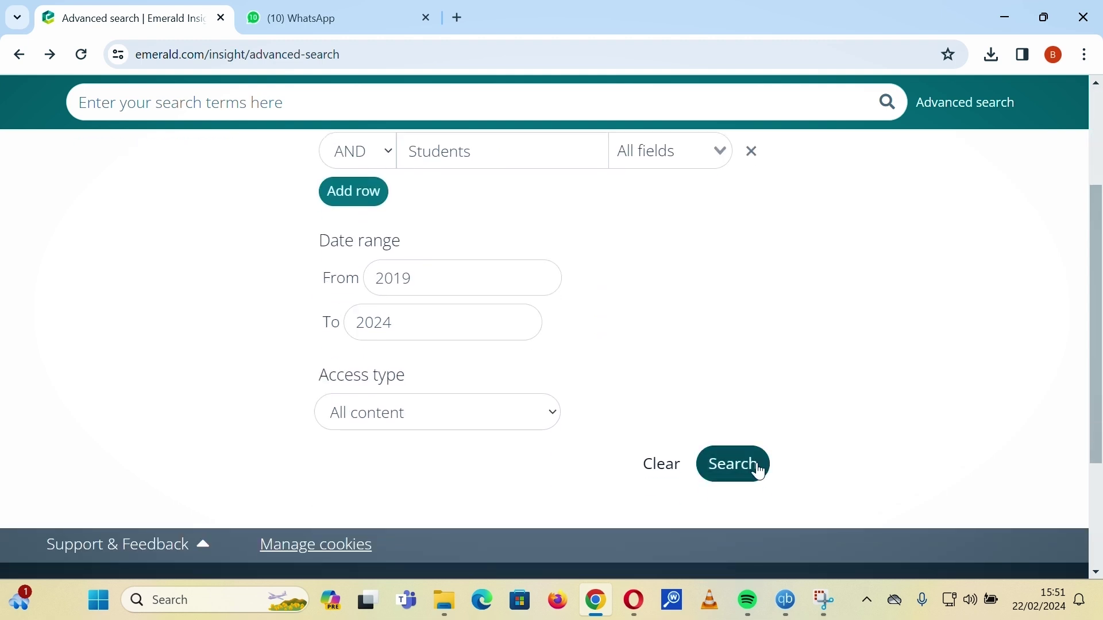
pyautogui.click(753, 468)
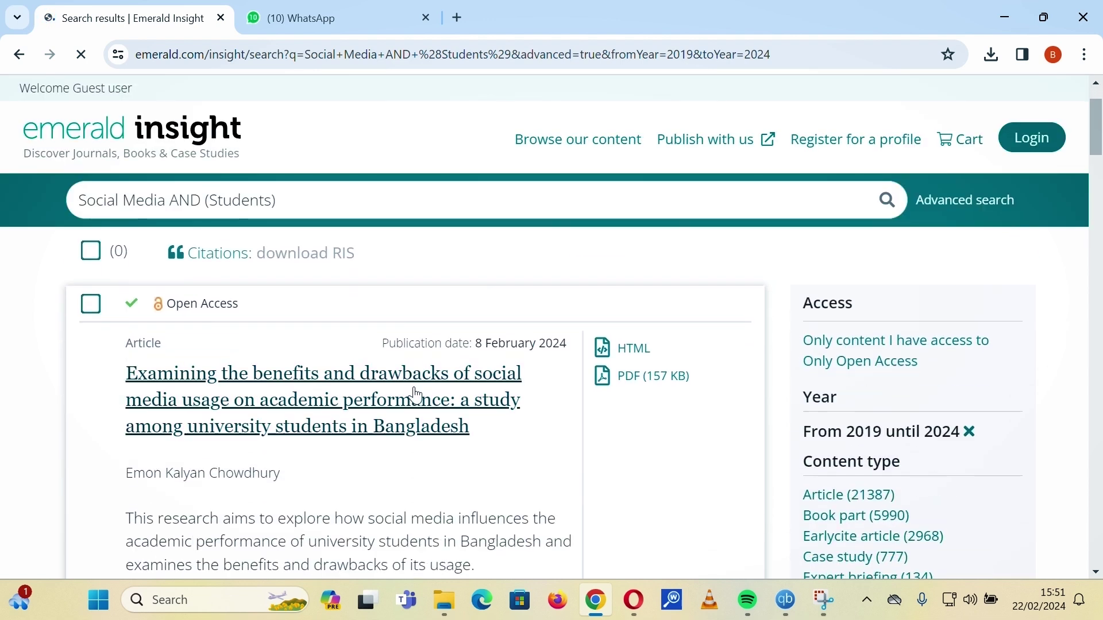
pyautogui.scroll(-1, 438, 409)
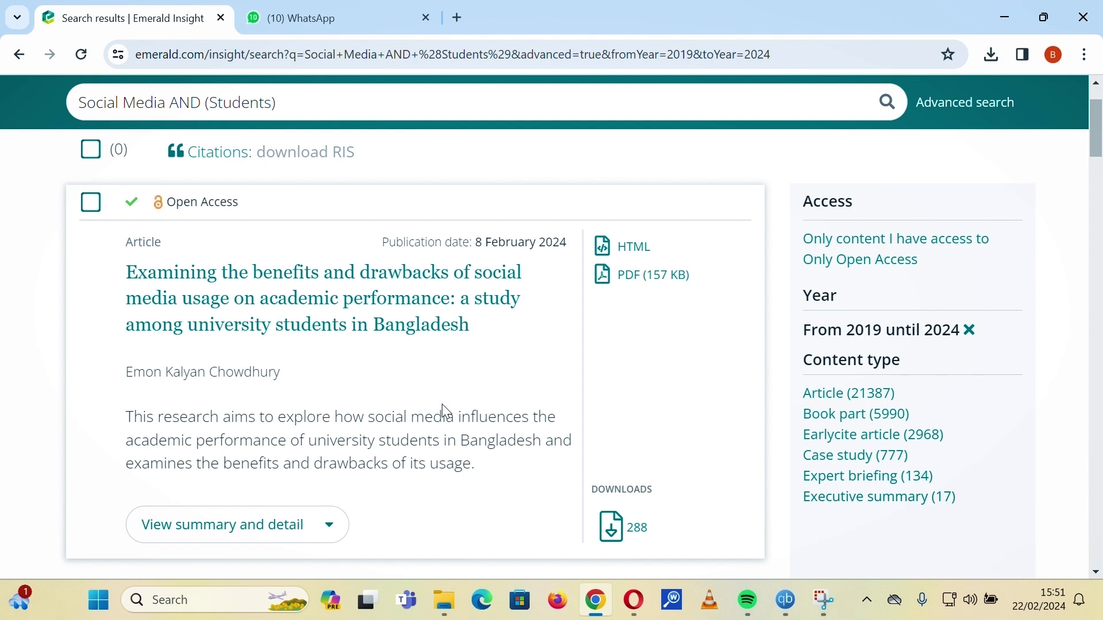
pyautogui.scroll(-3, 446, 411)
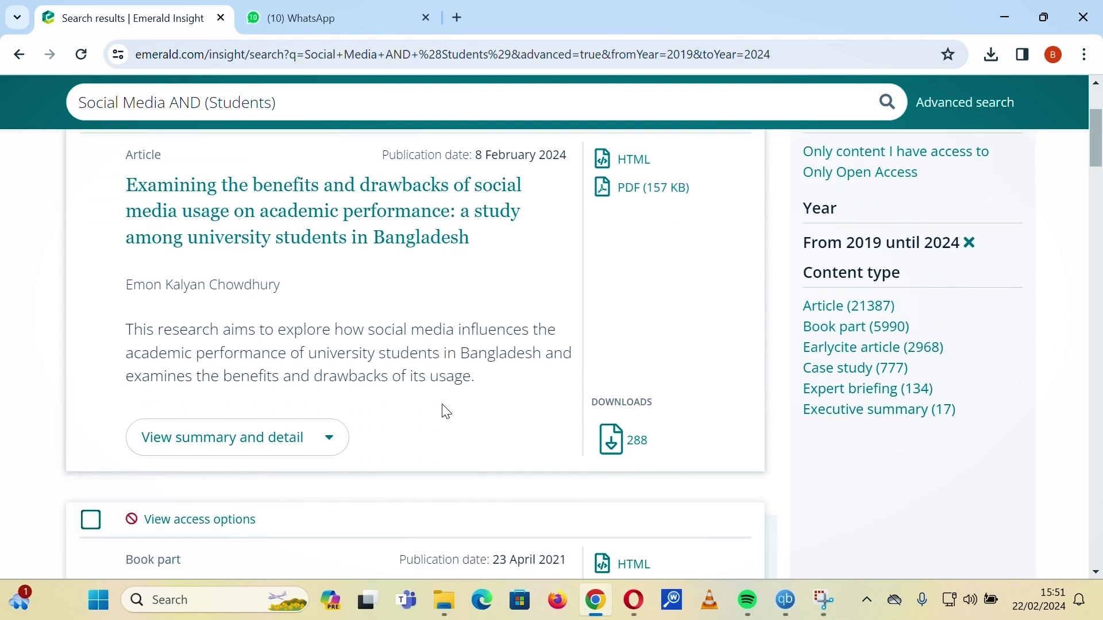
pyautogui.scroll(-4, 443, 405)
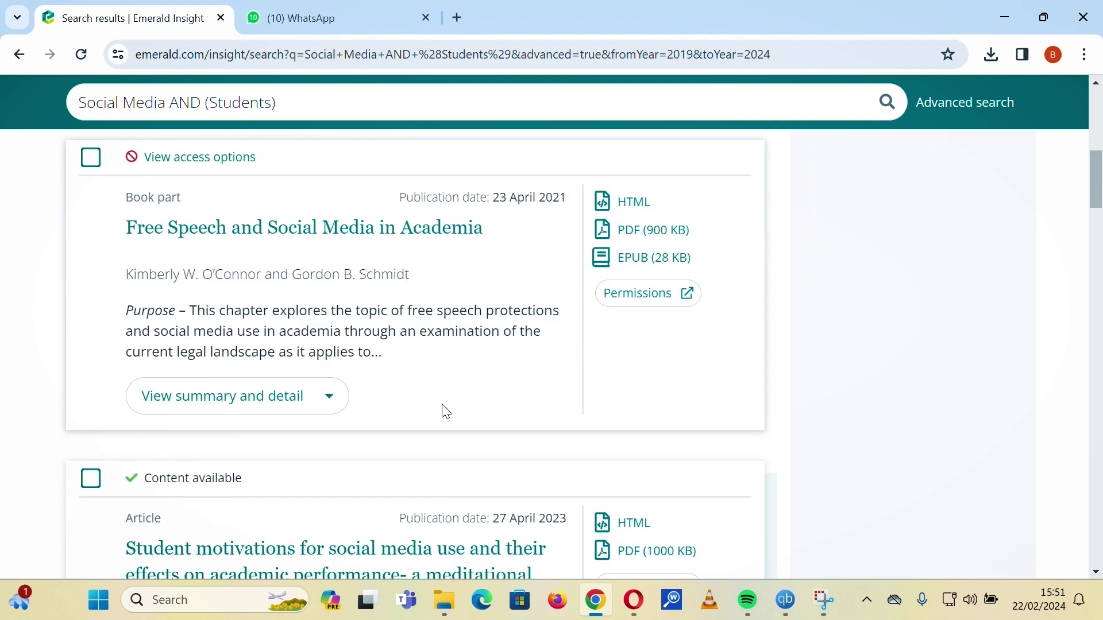
pyautogui.scroll(-3, 446, 411)
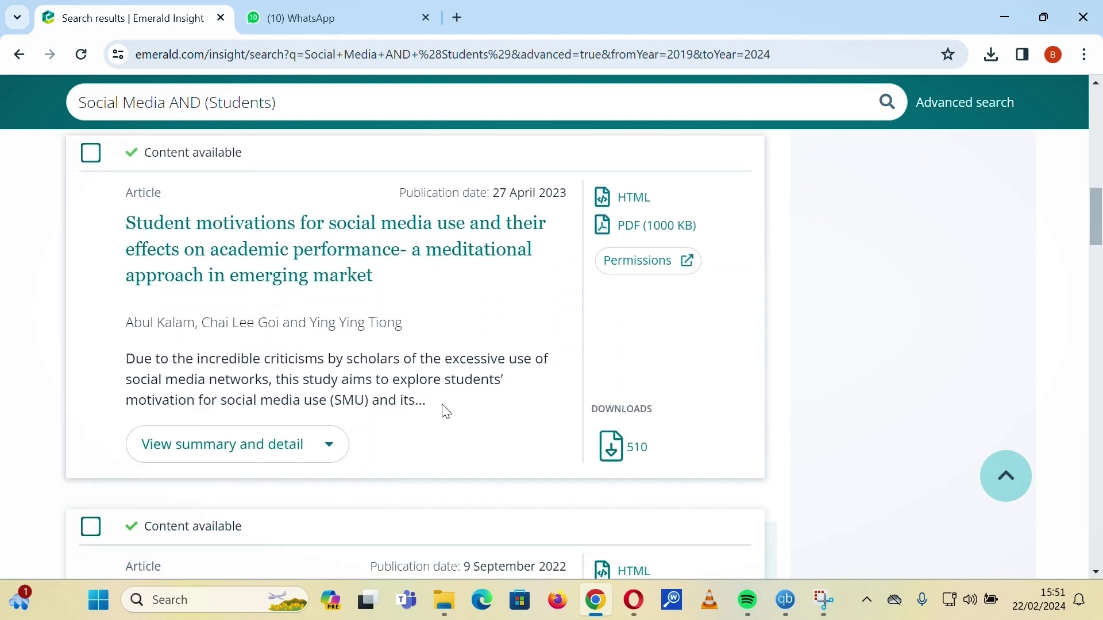
pyautogui.scroll(-1, 446, 412)
pyautogui.scroll(-1, 446, 412)
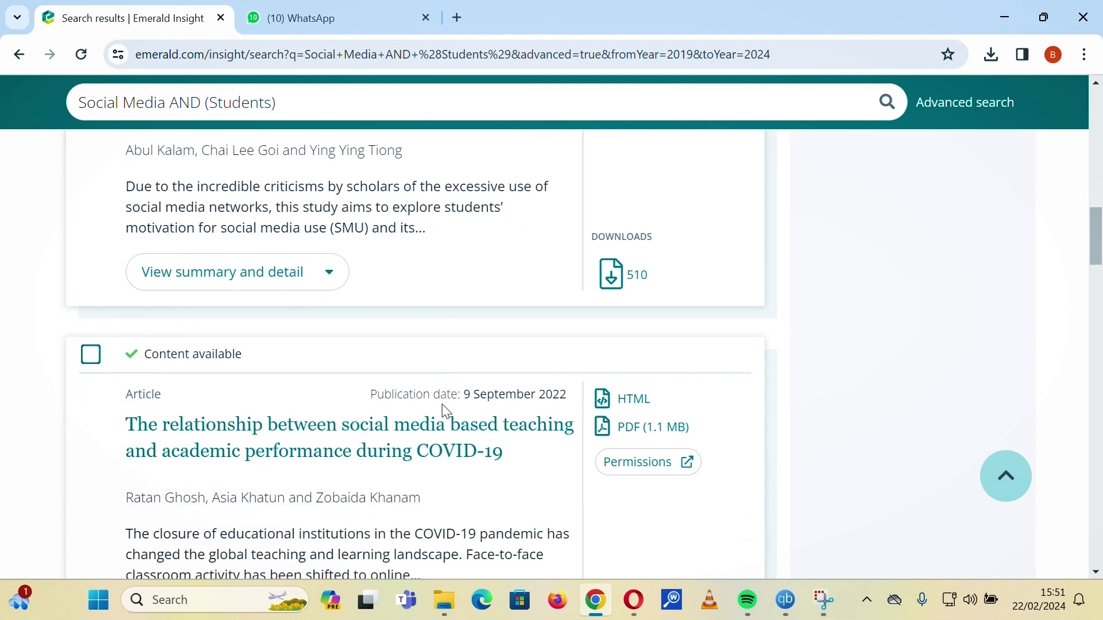
pyautogui.scroll(-3, 446, 411)
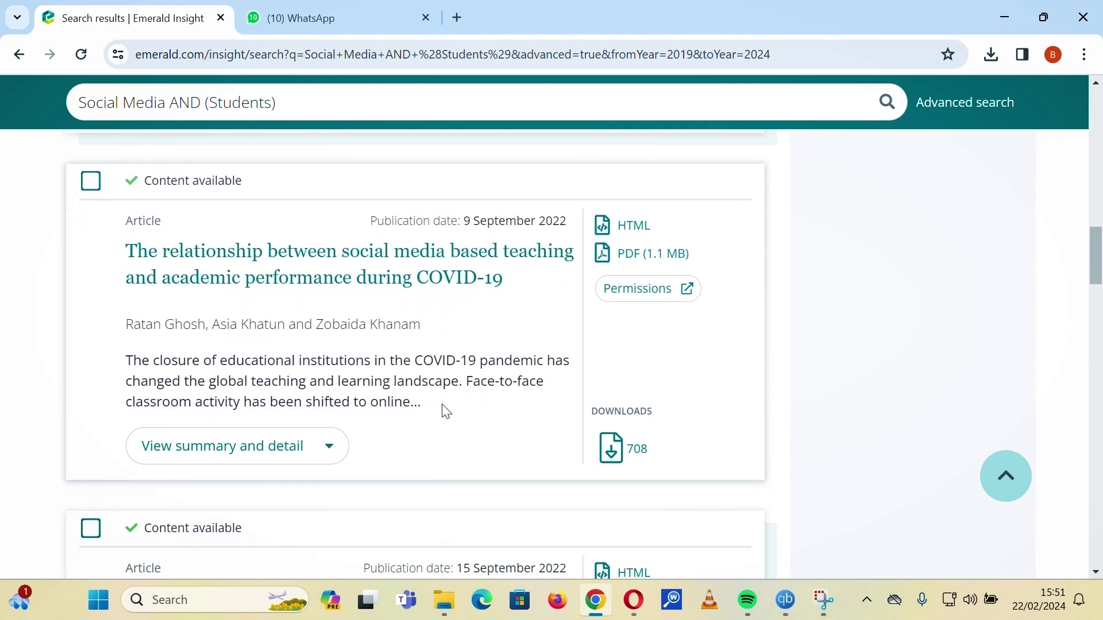
pyautogui.scroll(-3, 446, 412)
pyautogui.scroll(2, 446, 411)
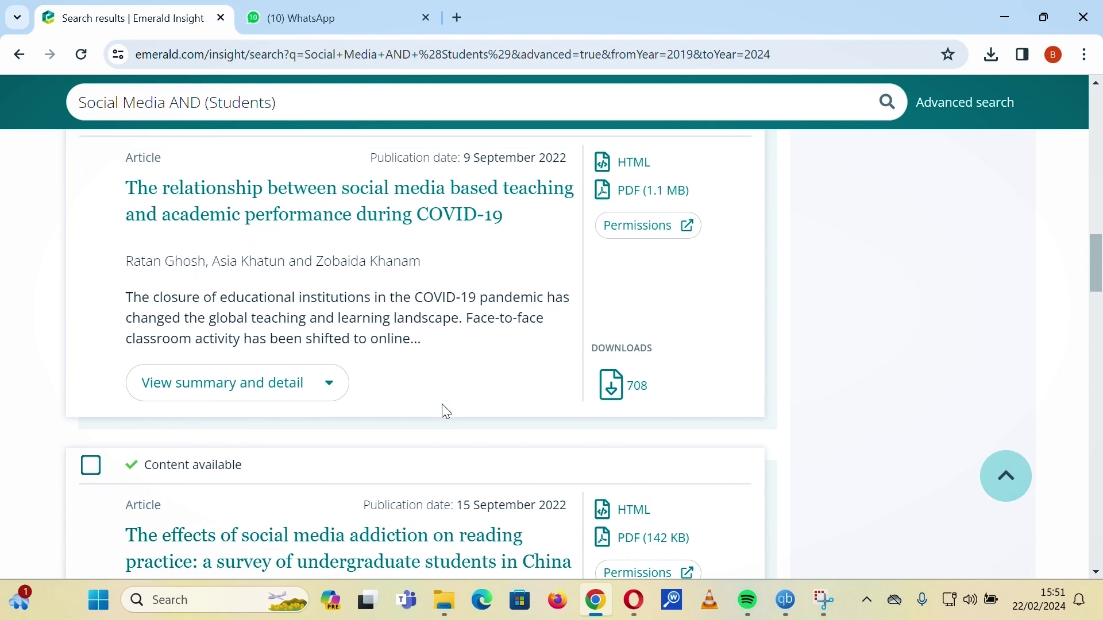
pyautogui.scroll(4, 446, 411)
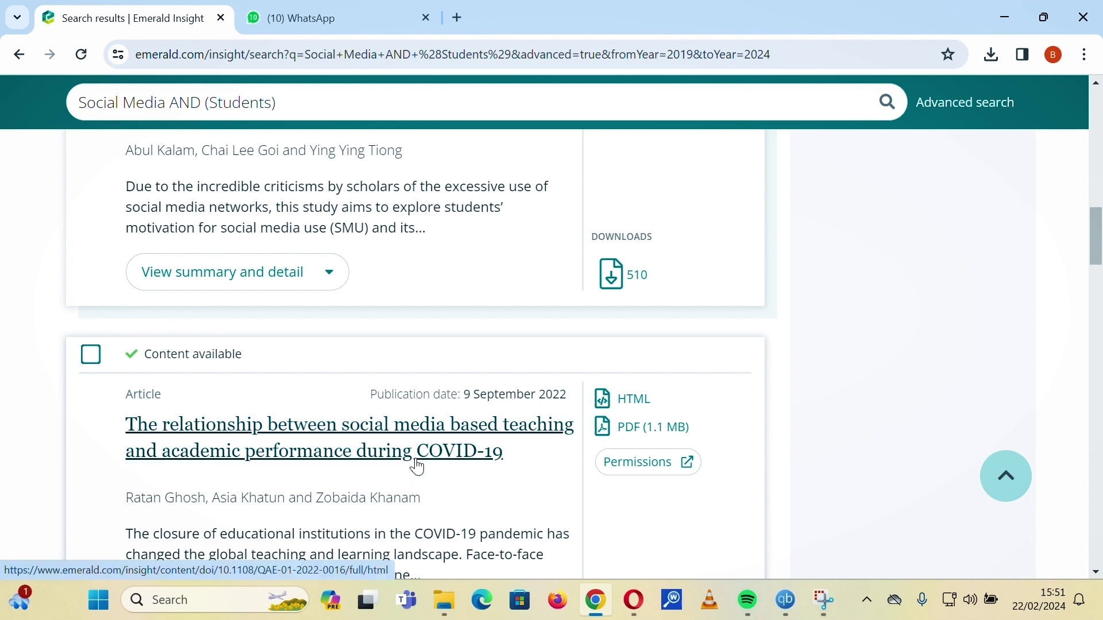
pyautogui.scroll(-1, 415, 465)
pyautogui.scroll(1, 416, 464)
pyautogui.scroll(-1, 415, 463)
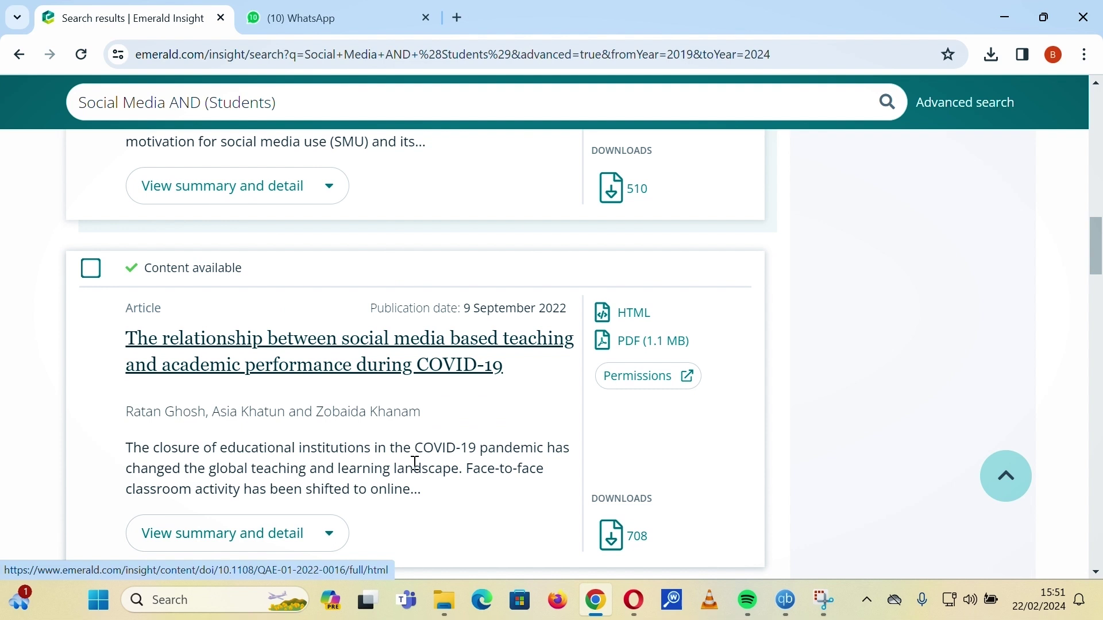
pyautogui.scroll(-2, 416, 463)
pyautogui.scroll(-1, 426, 465)
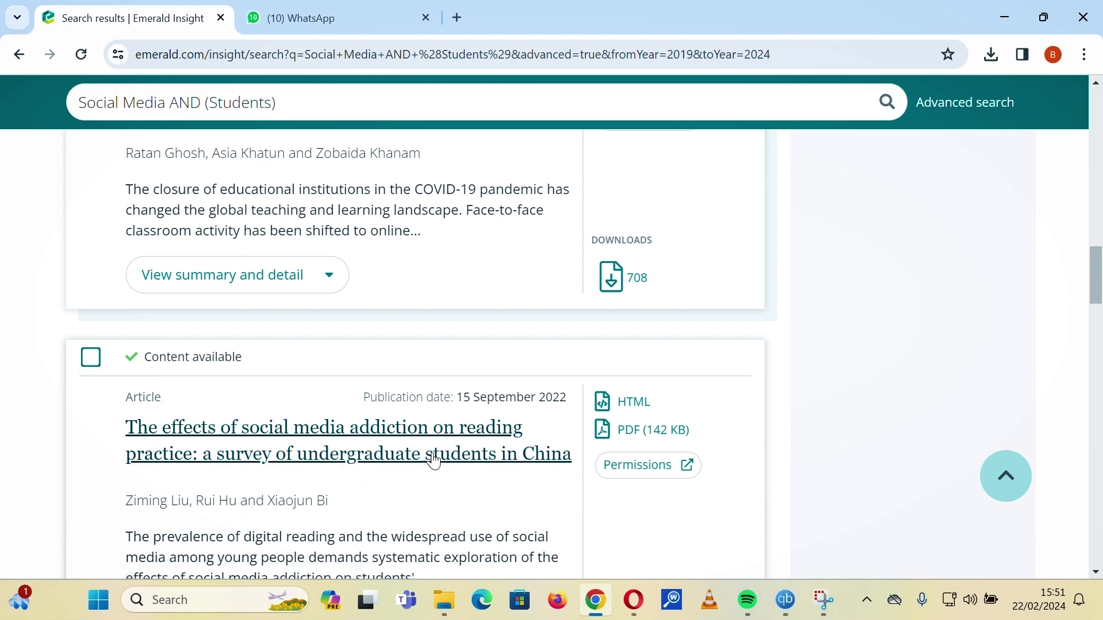
pyautogui.scroll(-1, 424, 445)
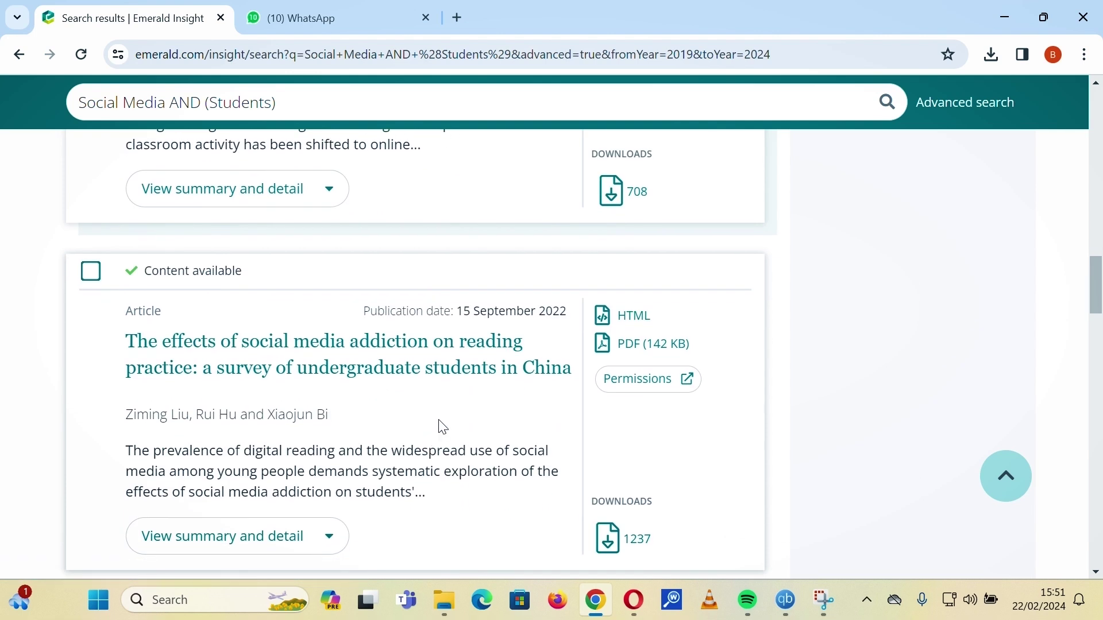
pyautogui.scroll(-1, 443, 427)
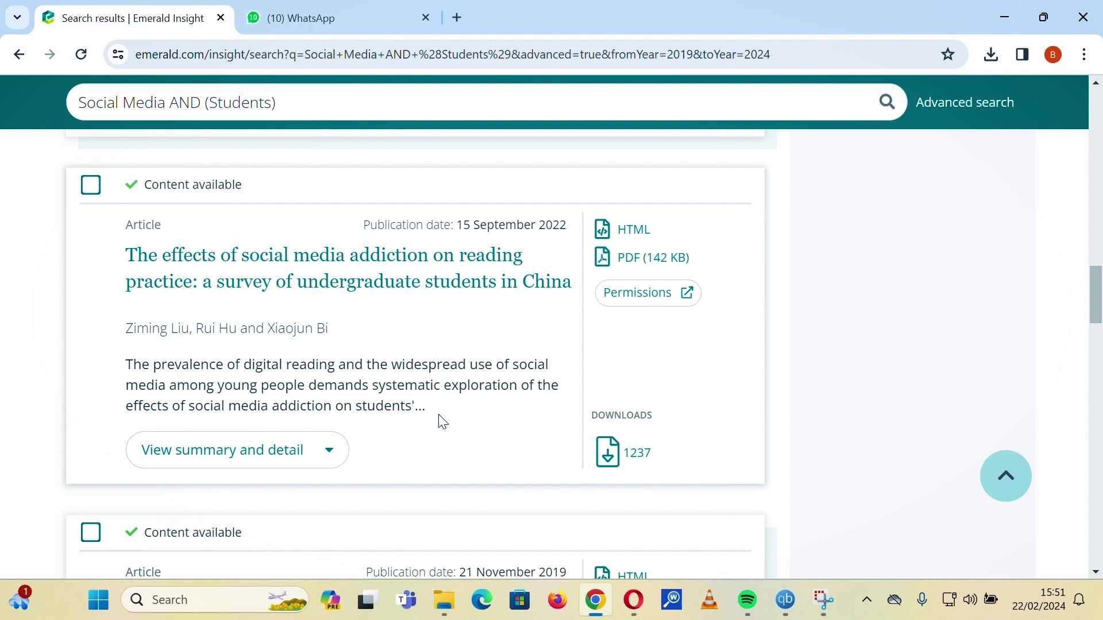
pyautogui.scroll(-1, 443, 422)
pyautogui.scroll(5, 443, 423)
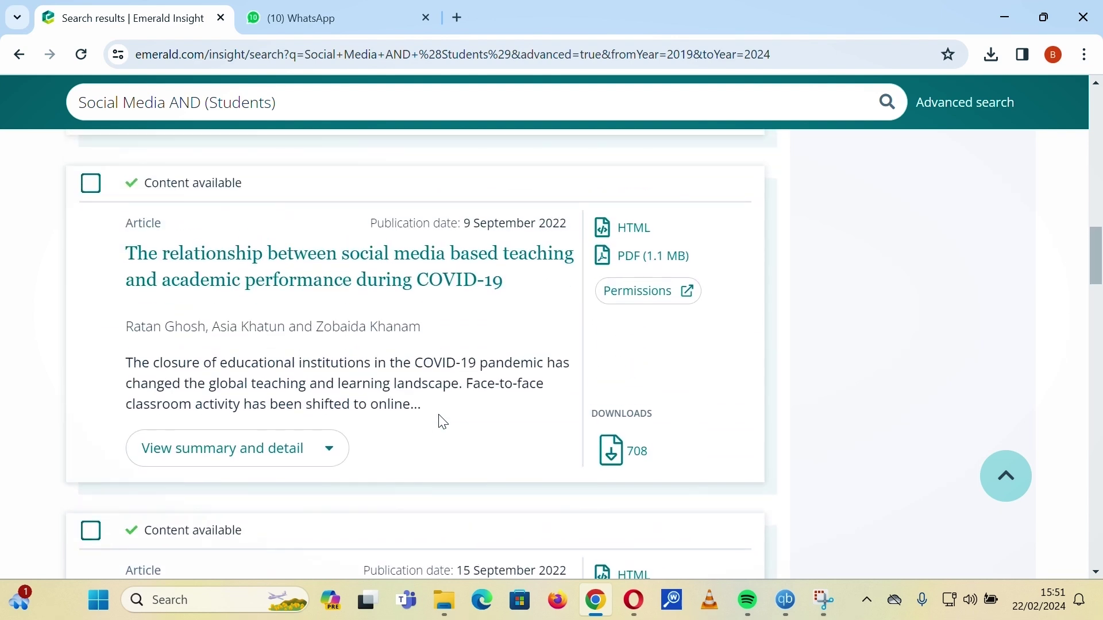
pyautogui.scroll(9, 443, 423)
pyautogui.scroll(3, 184, 250)
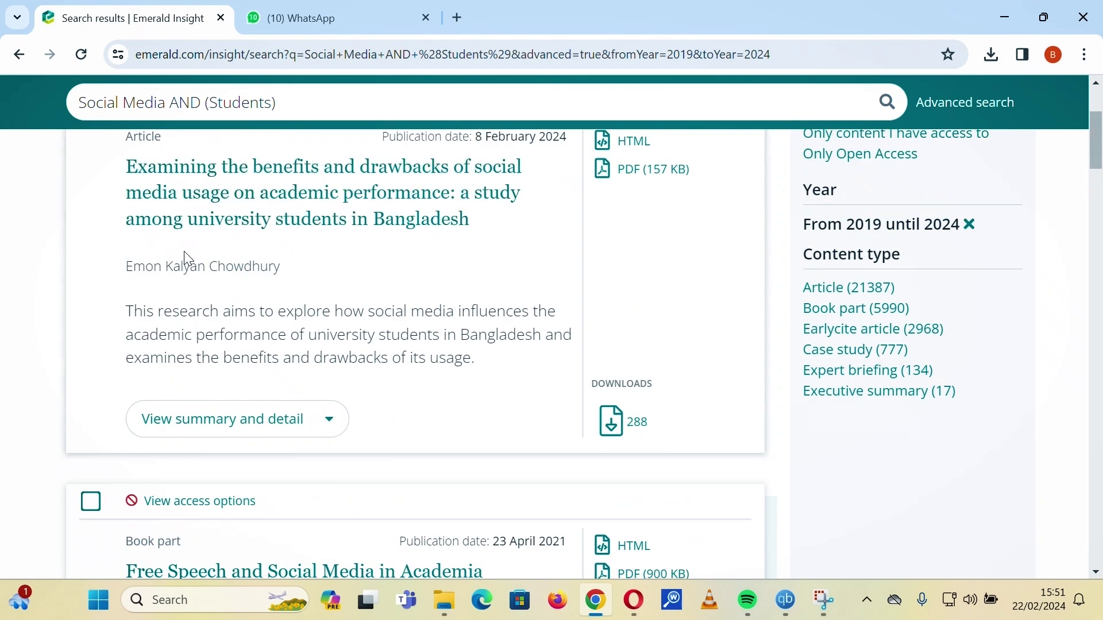
pyautogui.scroll(5, 184, 250)
# Keep AND between Social Media and Students and rerun the search for journal articles only.
pyautogui.hotkey('alt', 'Left')
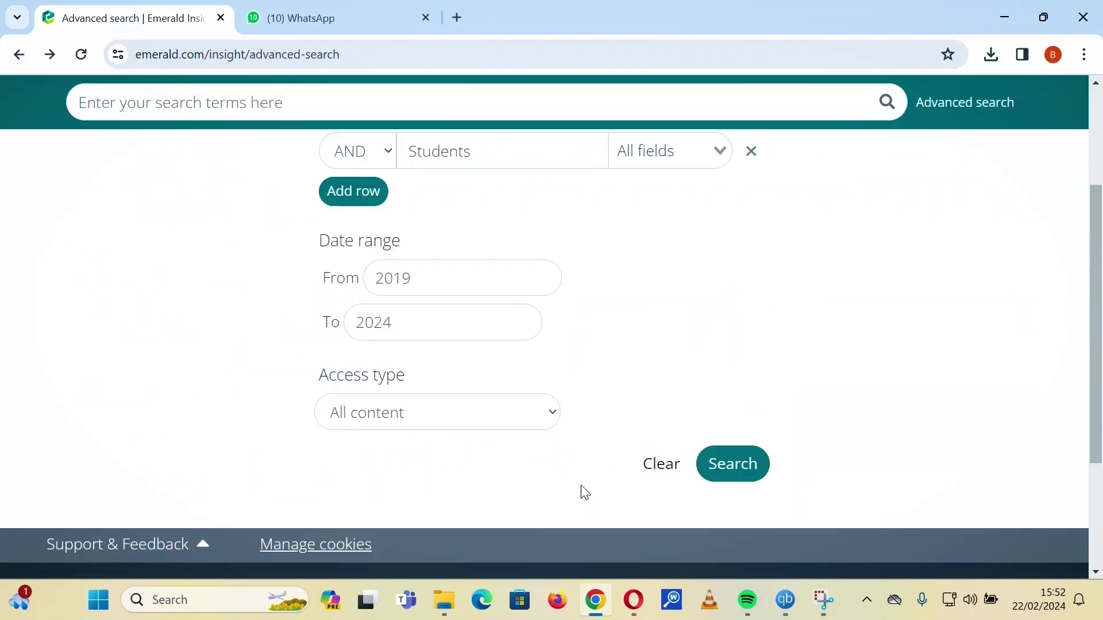
pyautogui.scroll(3, 585, 493)
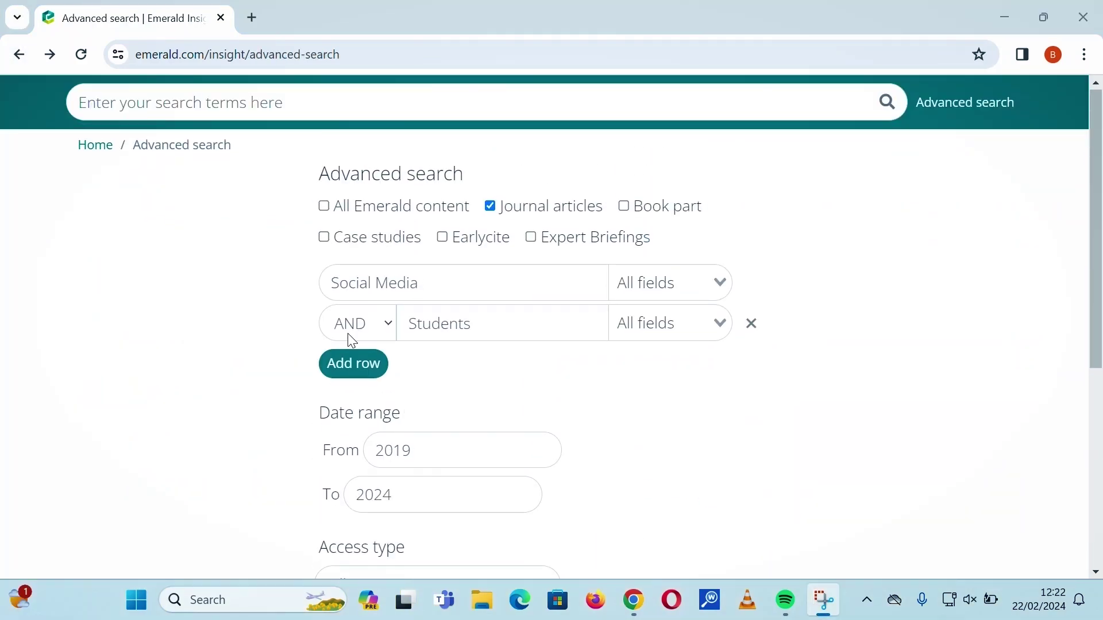
pyautogui.click(355, 333)
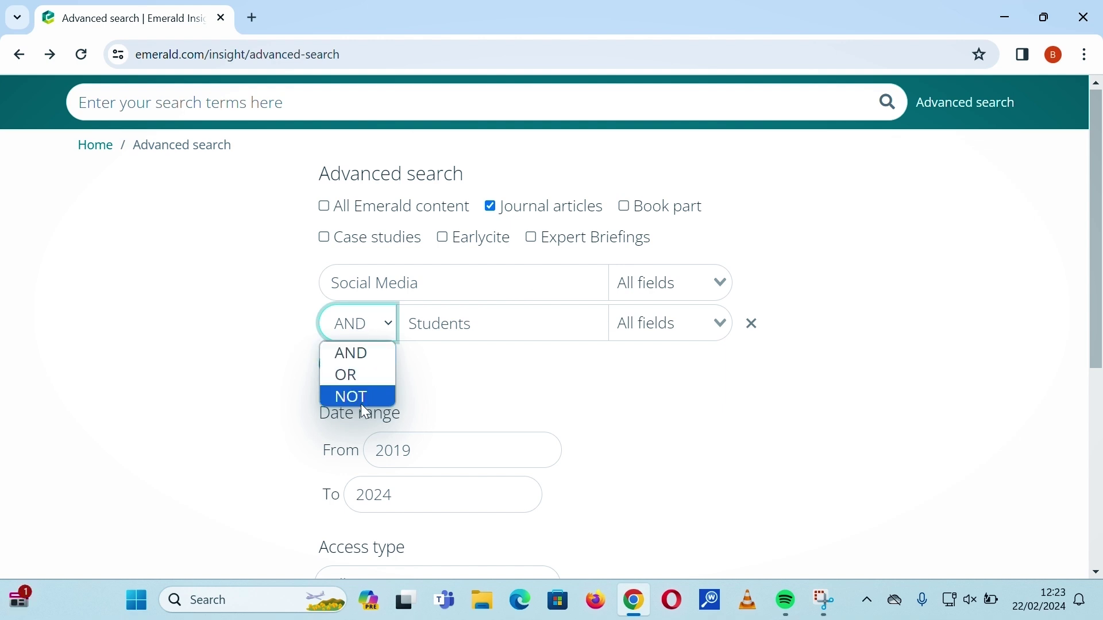
pyautogui.click(366, 353)
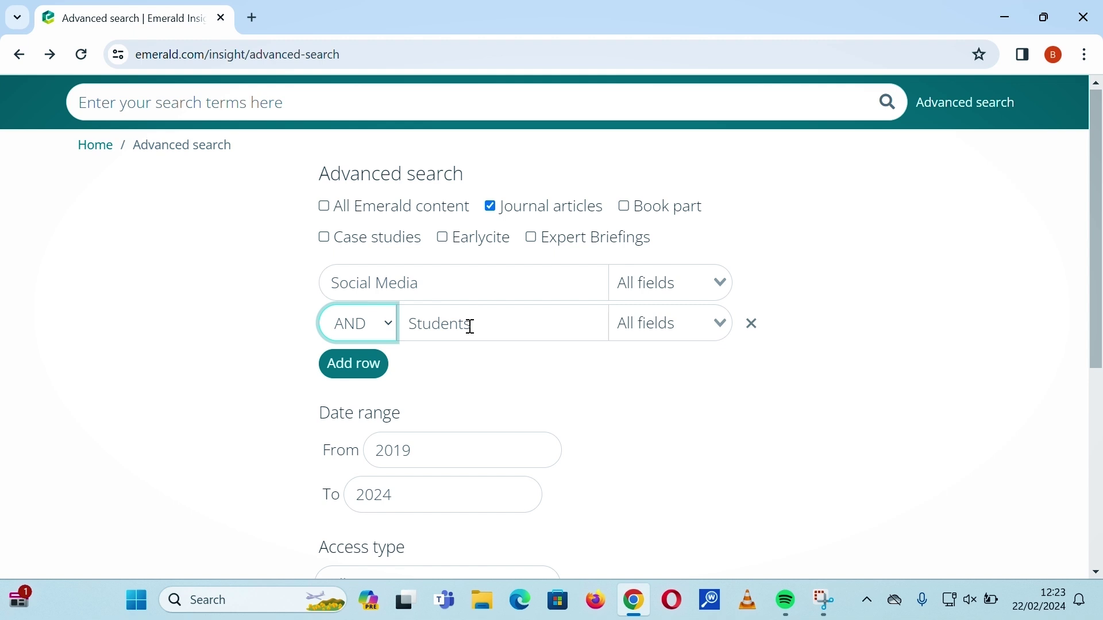
pyautogui.scroll(-1, 439, 327)
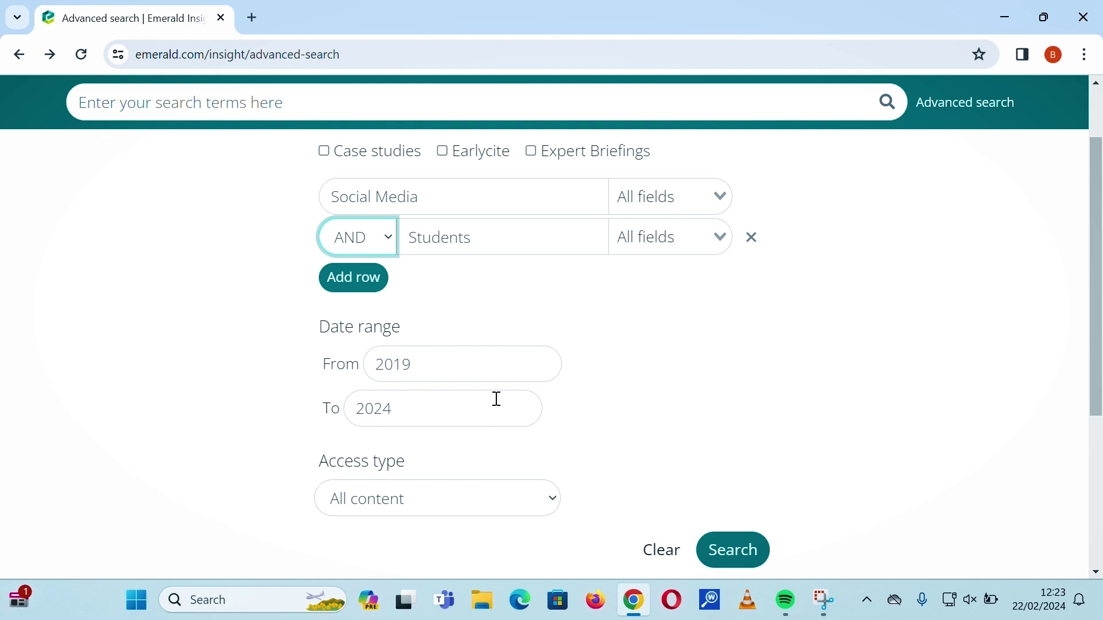
pyautogui.scroll(-1, 563, 405)
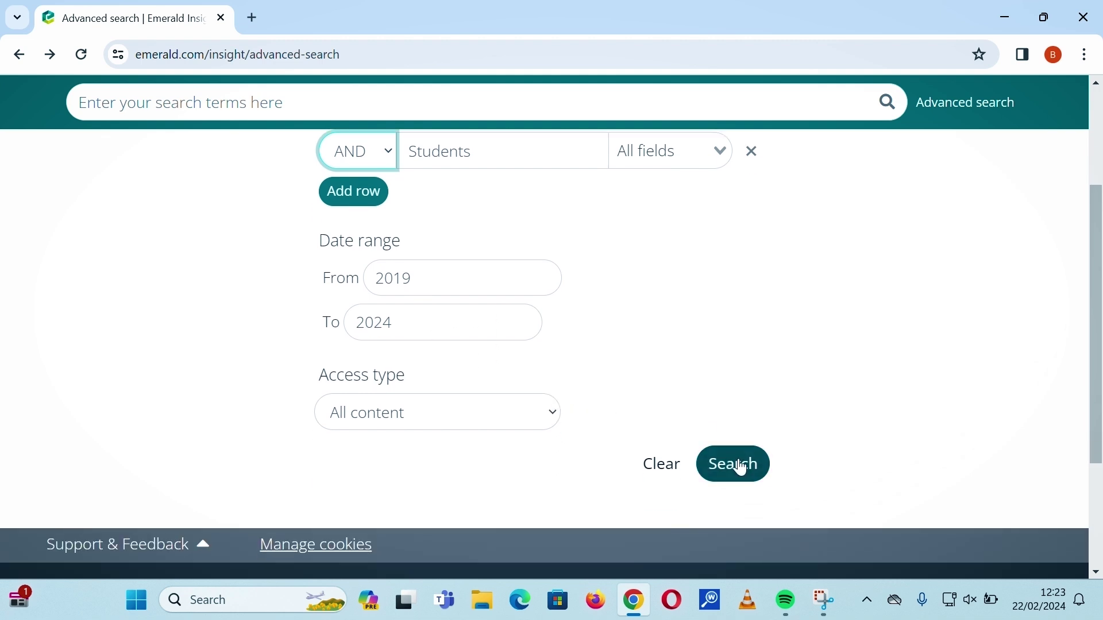
pyautogui.scroll(2, 544, 291)
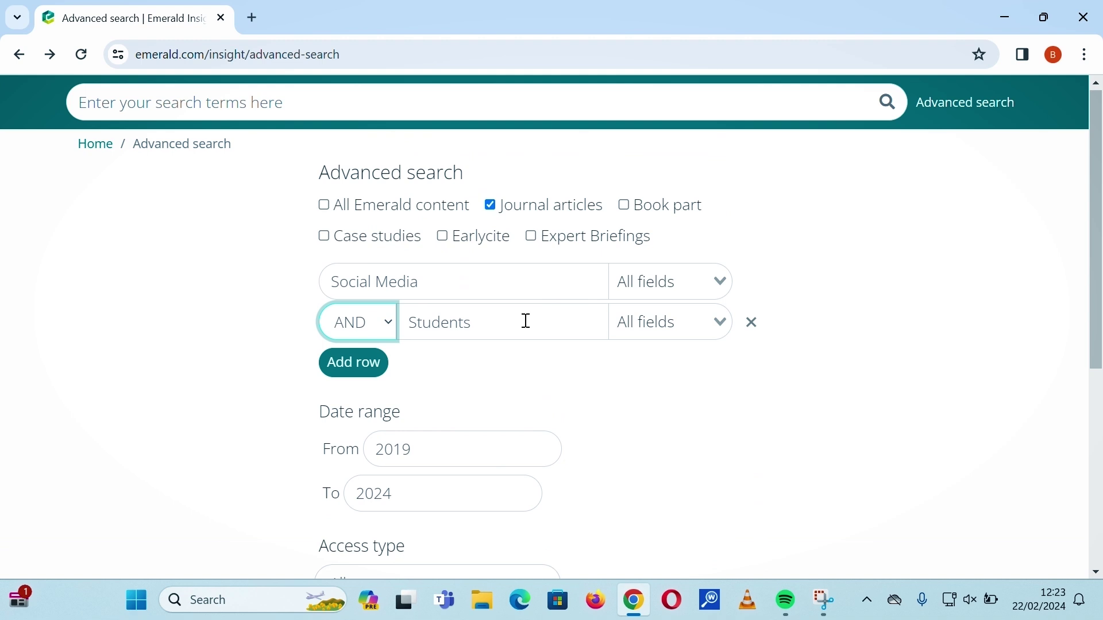
pyautogui.scroll(-2, 527, 321)
pyautogui.click(731, 483)
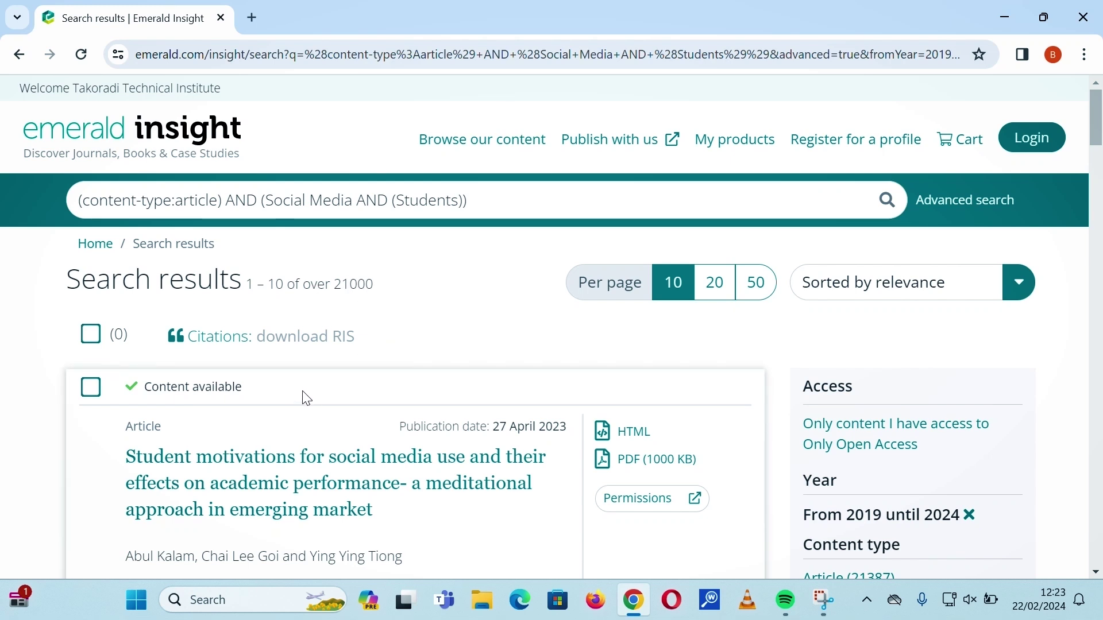
# Filter the results to the Article (21387) content type.
pyautogui.scroll(-5, 252, 410)
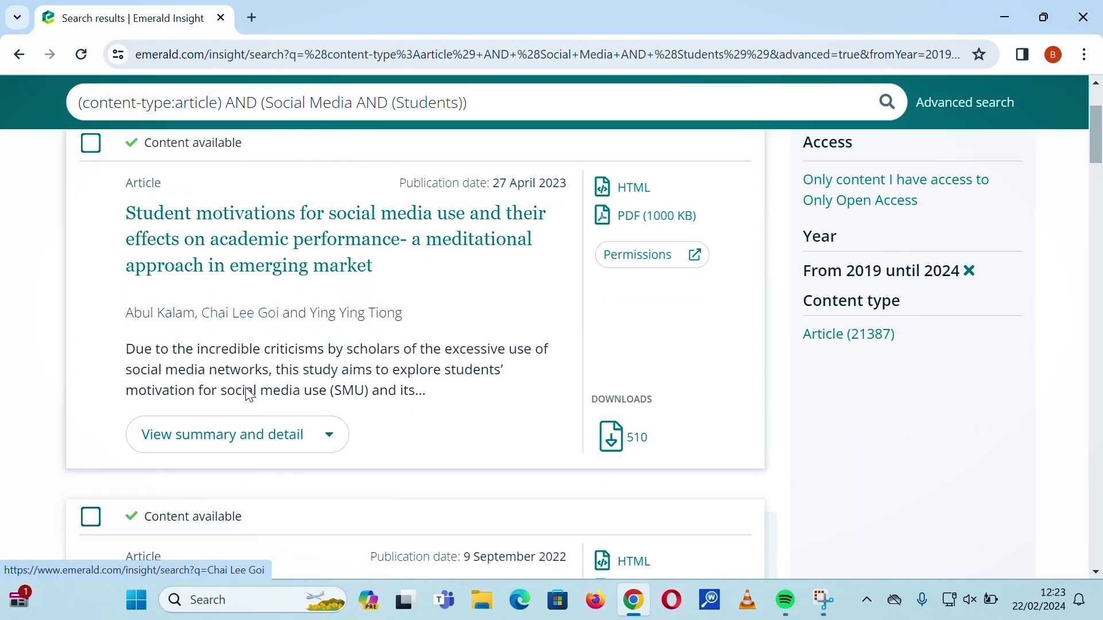
pyautogui.scroll(-8, 252, 389)
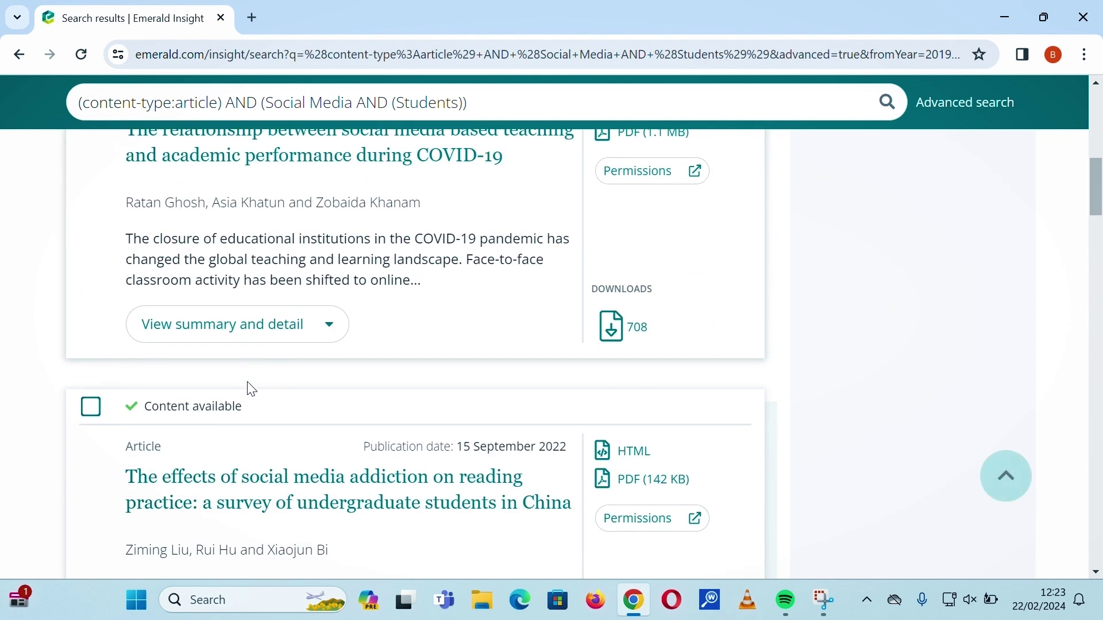
pyautogui.scroll(4, 297, 453)
pyautogui.scroll(3, 297, 454)
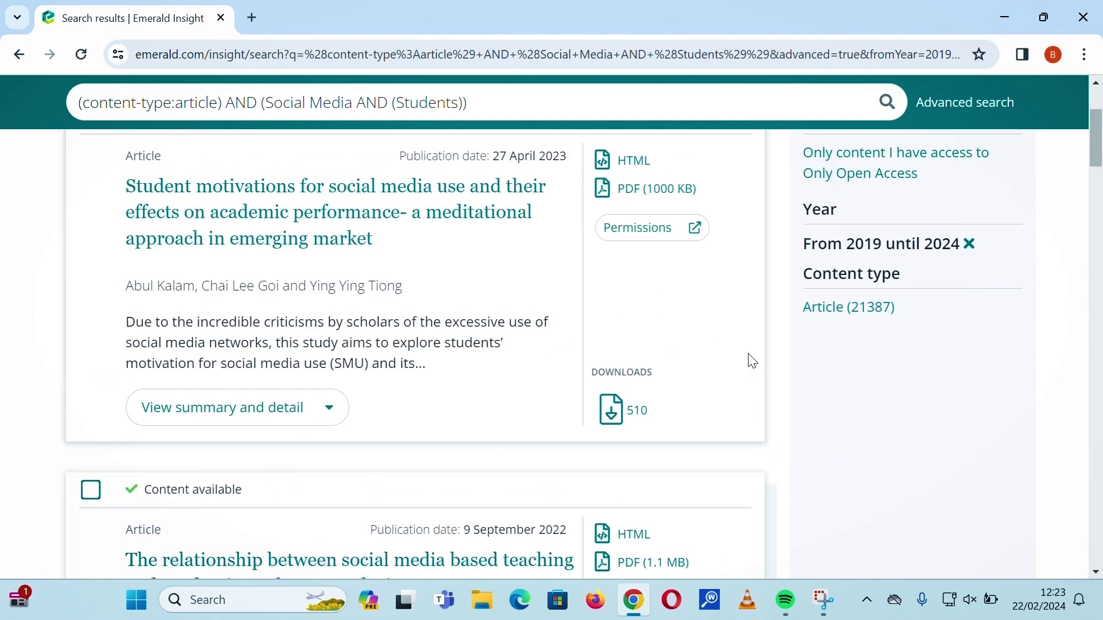
pyautogui.click(888, 318)
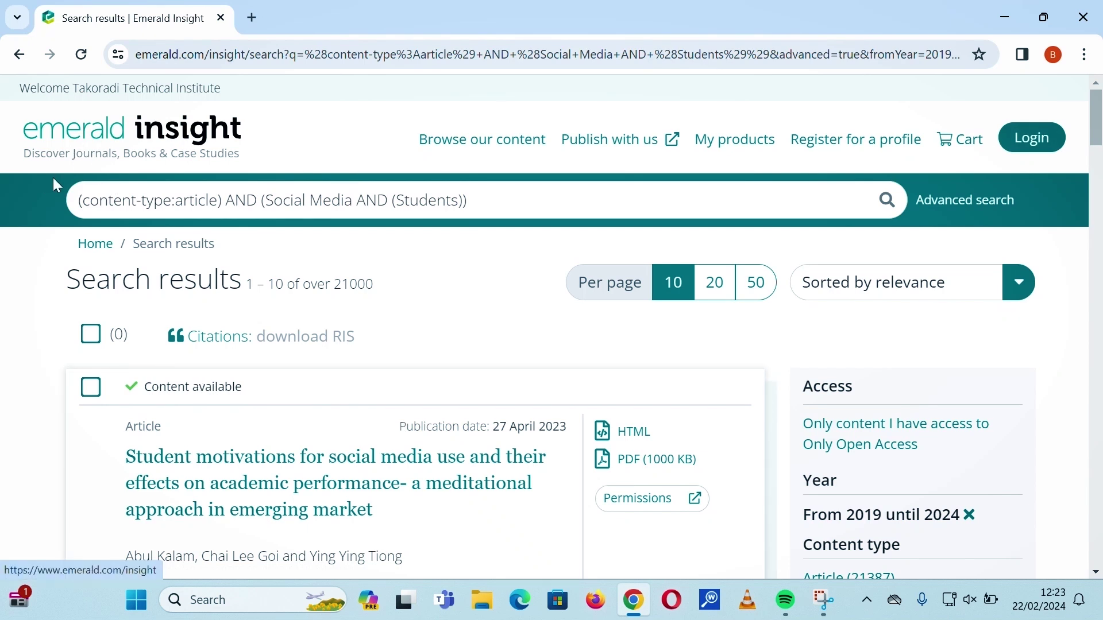
# Change the operator between Social Media and Students to OR and rerun the 2019–2024 search.
pyautogui.click(23, 61)
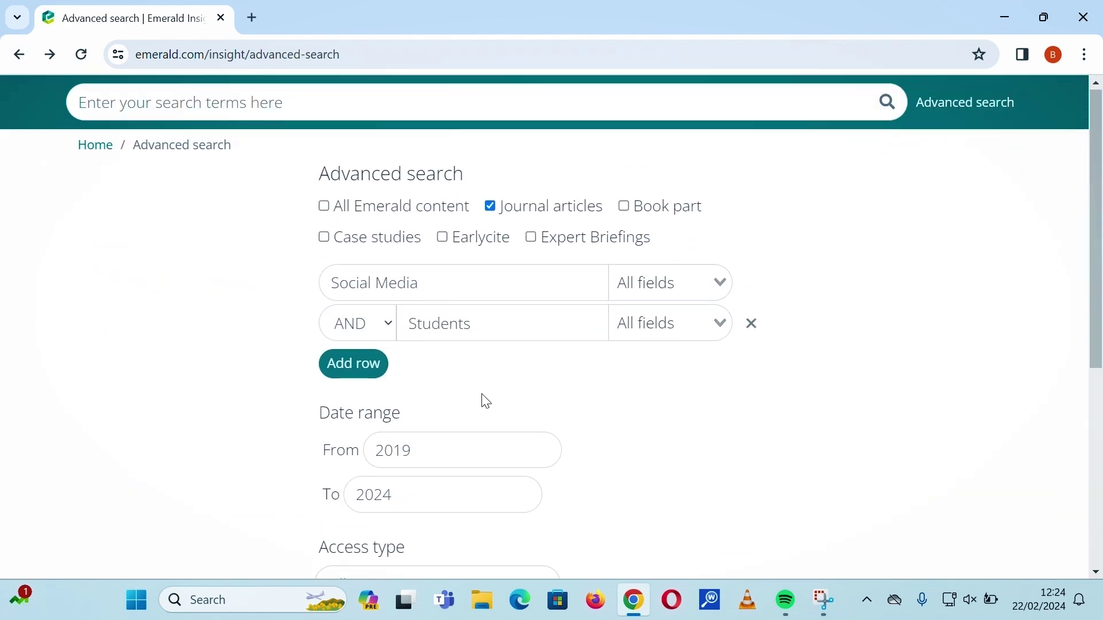
pyautogui.click(364, 325)
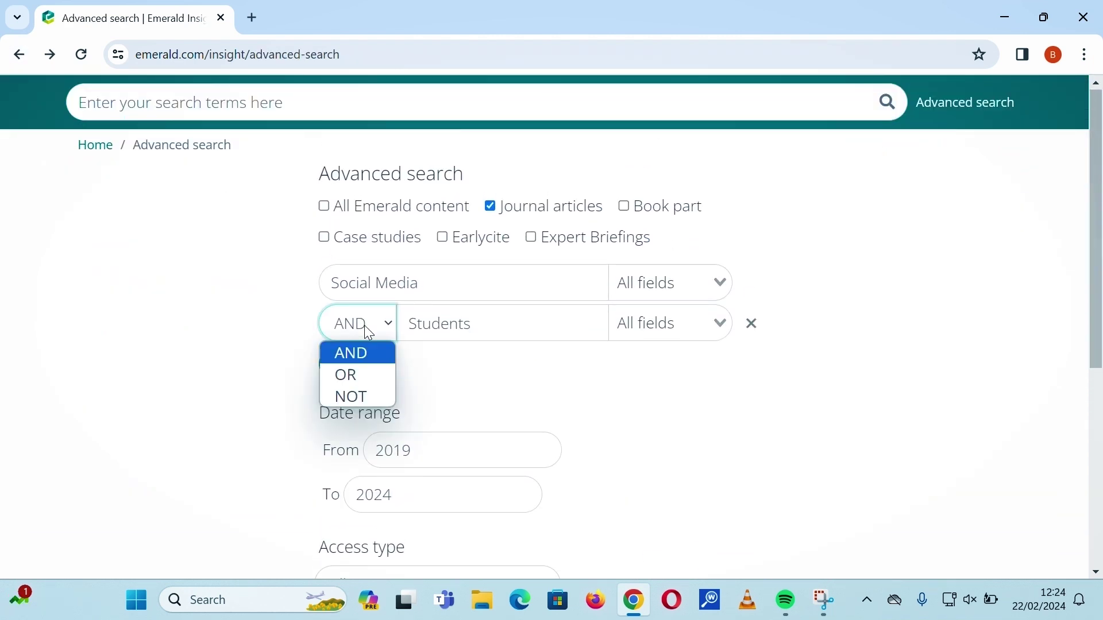
pyautogui.click(355, 374)
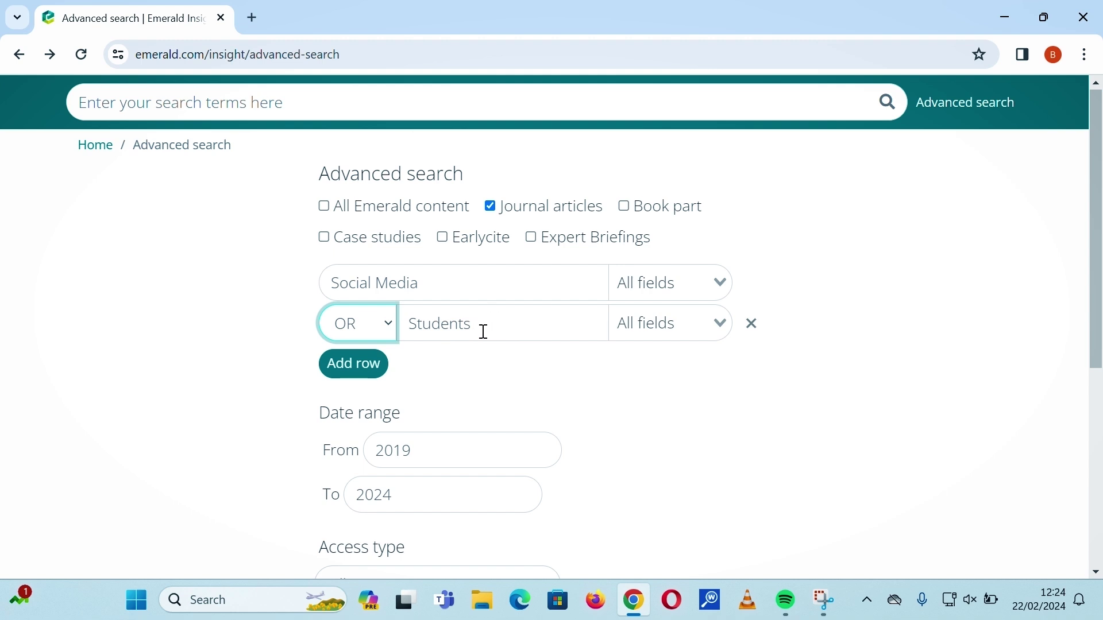
pyautogui.scroll(-5, 493, 325)
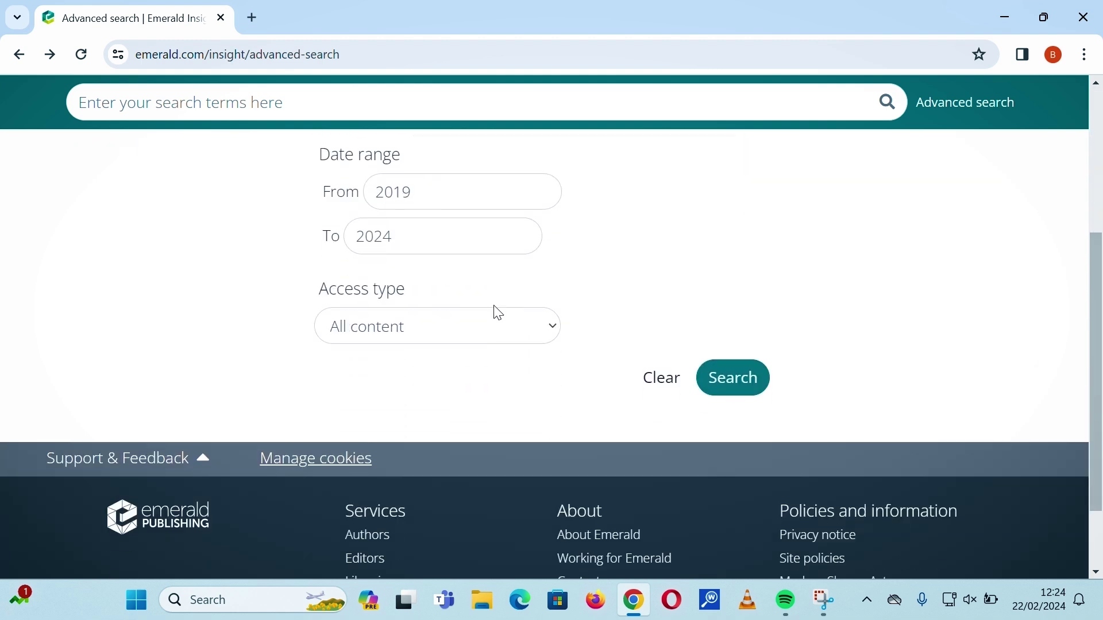
pyautogui.scroll(3, 497, 304)
pyautogui.scroll(-2, 477, 270)
pyautogui.scroll(1, 491, 241)
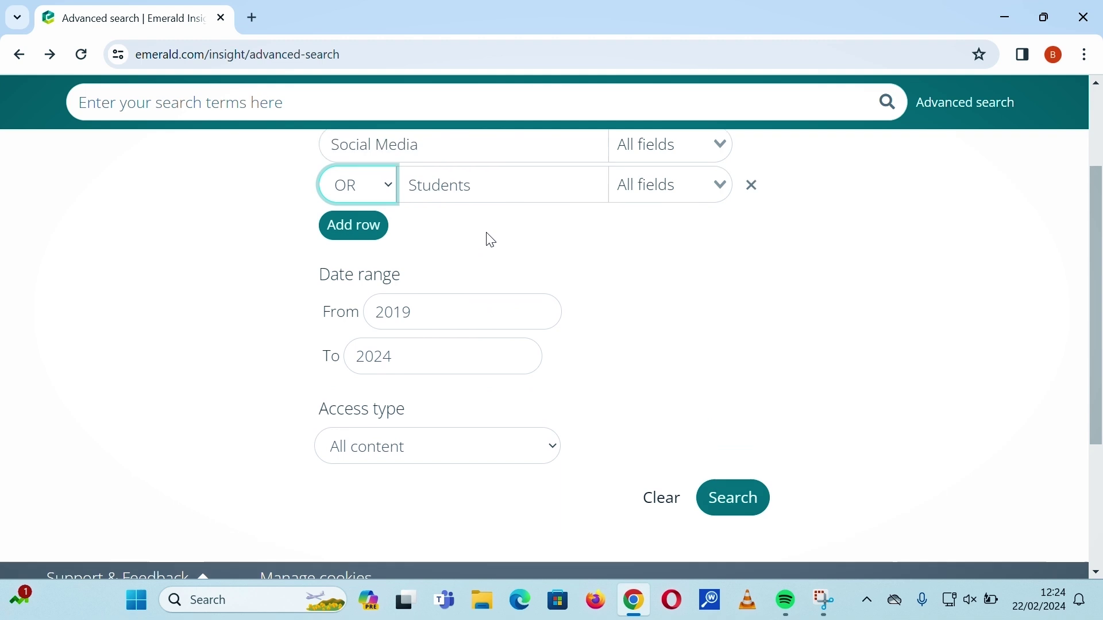
pyautogui.scroll(1, 495, 270)
pyautogui.scroll(-2, 615, 339)
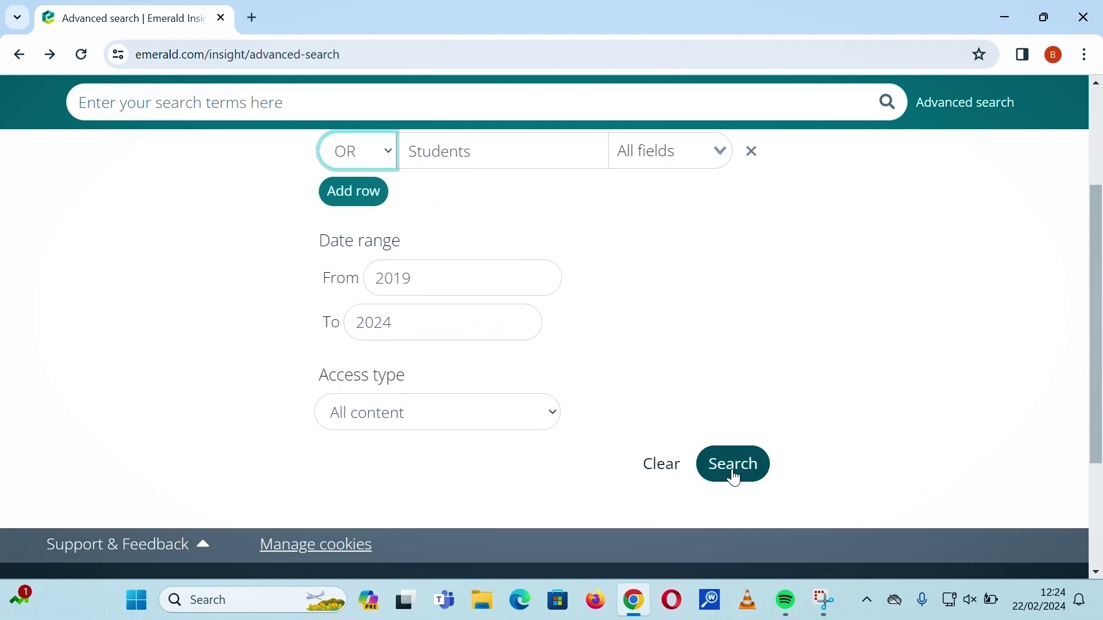
pyautogui.click(713, 475)
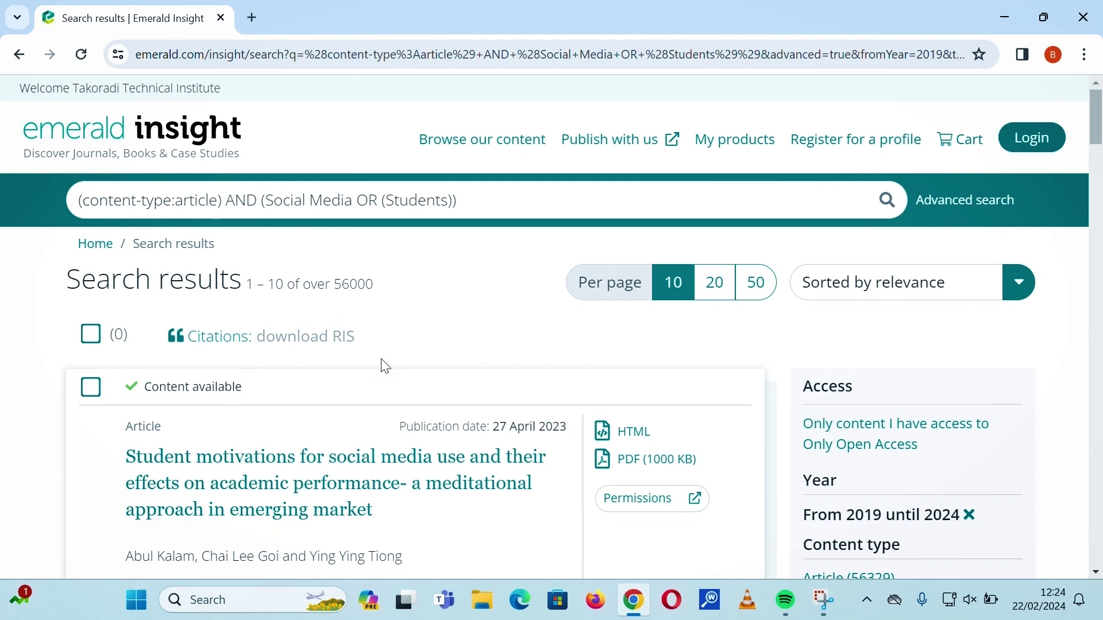
# Scroll down the Social Media OR Students results, reading article titles and abstracts.
pyautogui.scroll(-1, 358, 363)
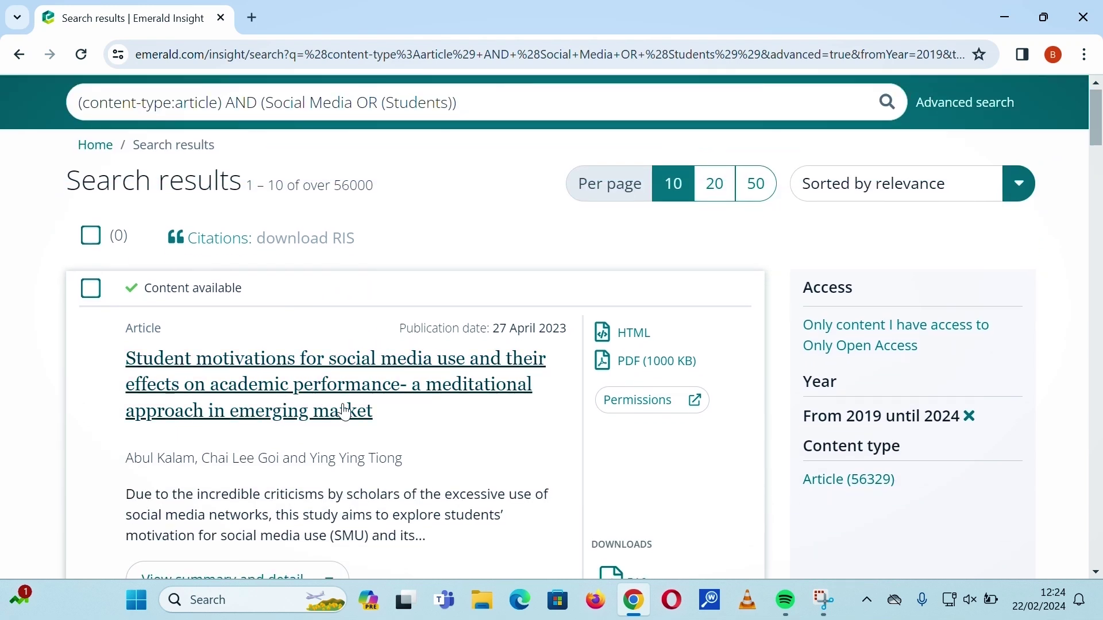
pyautogui.scroll(-1, 578, 409)
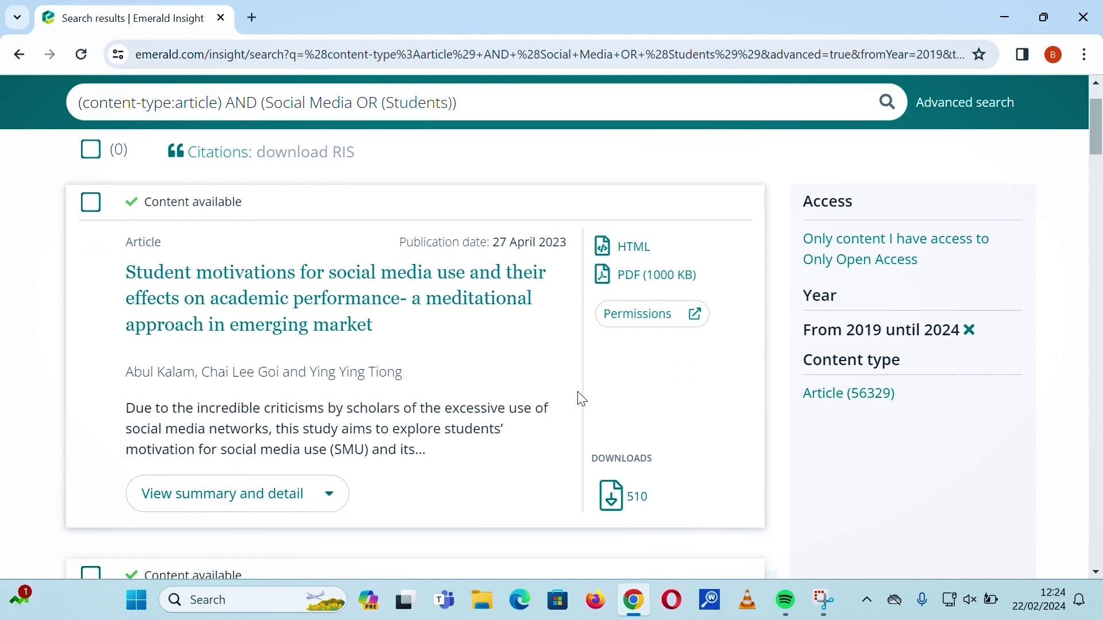
pyautogui.scroll(-3, 509, 382)
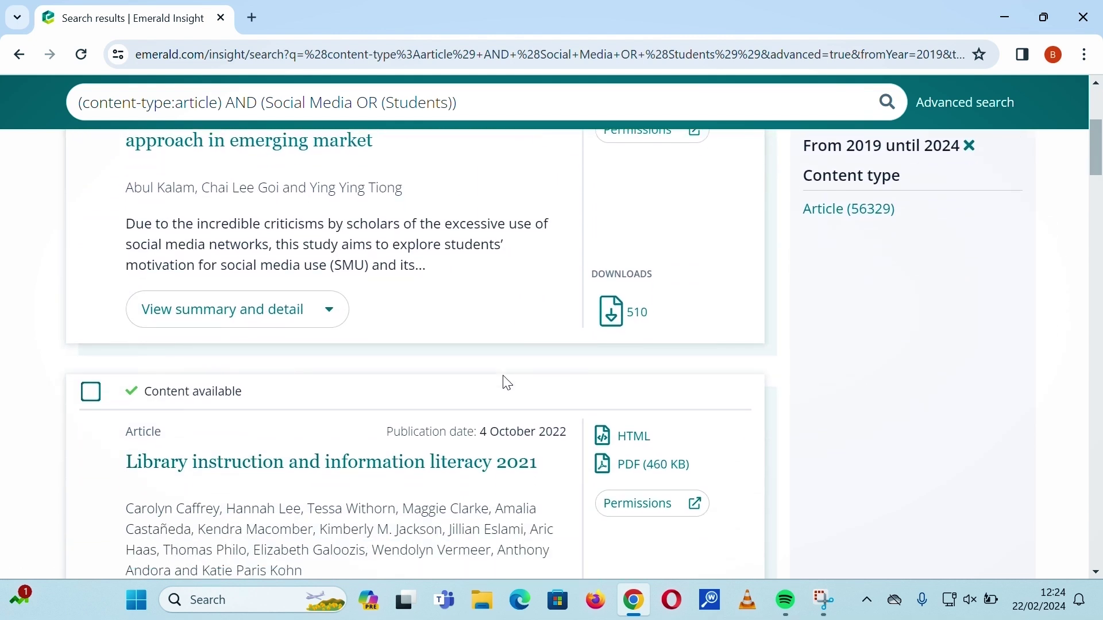
pyautogui.scroll(-2, 506, 382)
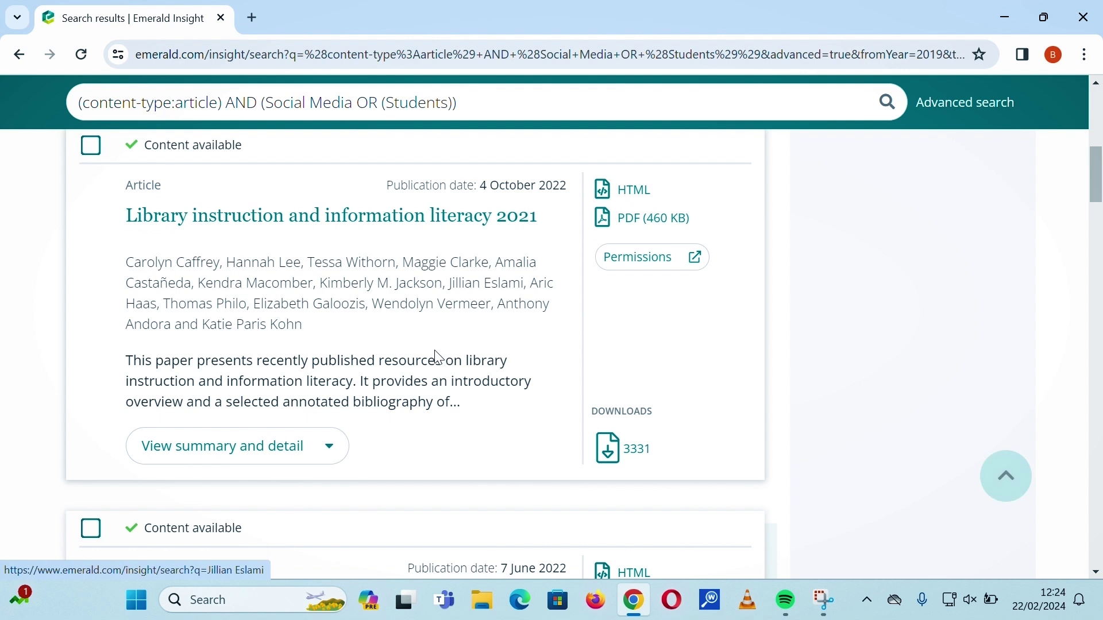
pyautogui.scroll(-3, 434, 352)
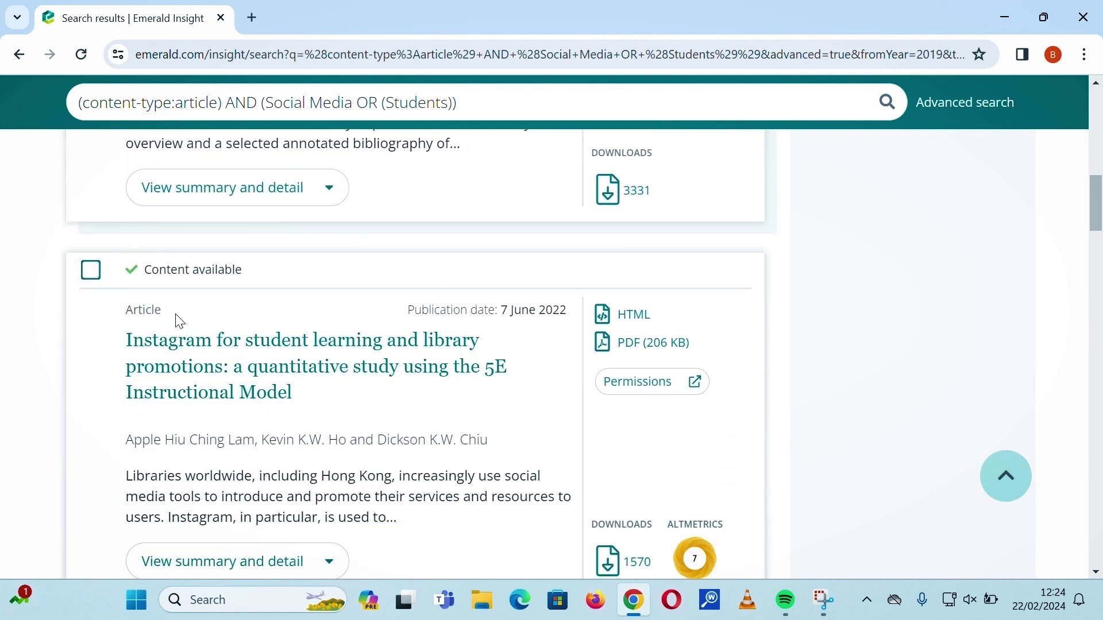
pyautogui.scroll(-2, 226, 387)
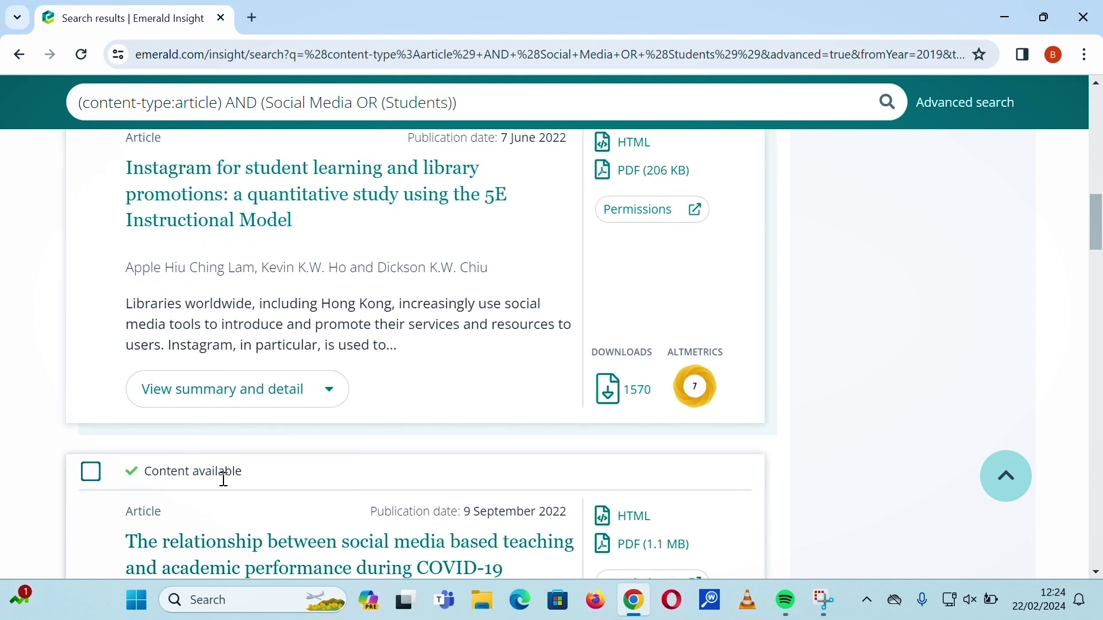
pyautogui.scroll(-2, 222, 475)
pyautogui.scroll(-5, 219, 453)
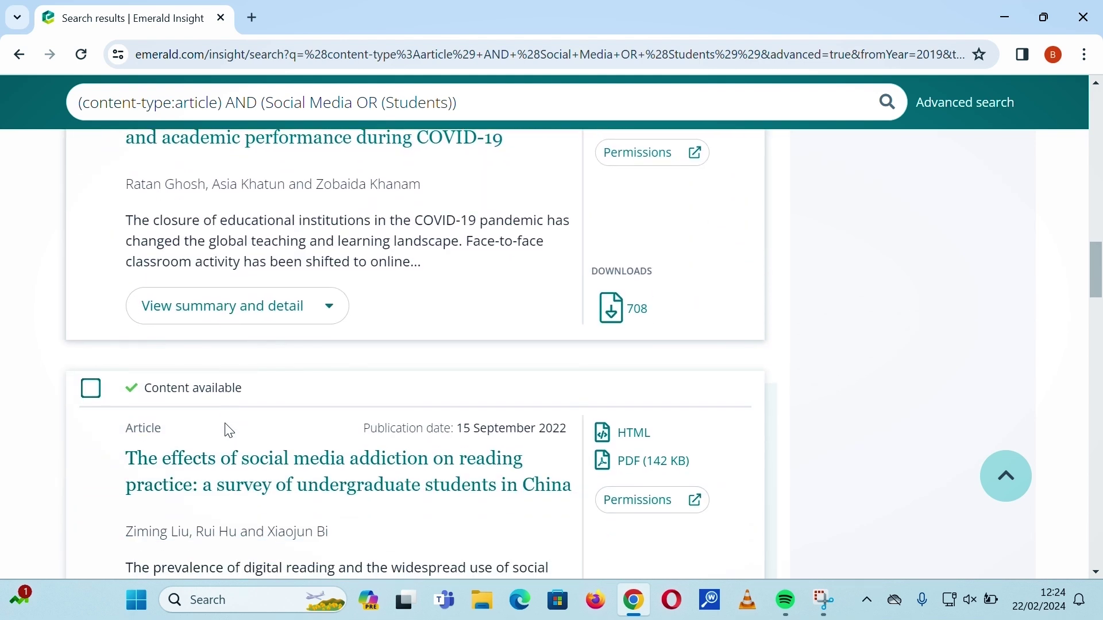
pyautogui.scroll(-1, 183, 385)
pyautogui.scroll(-3, 180, 374)
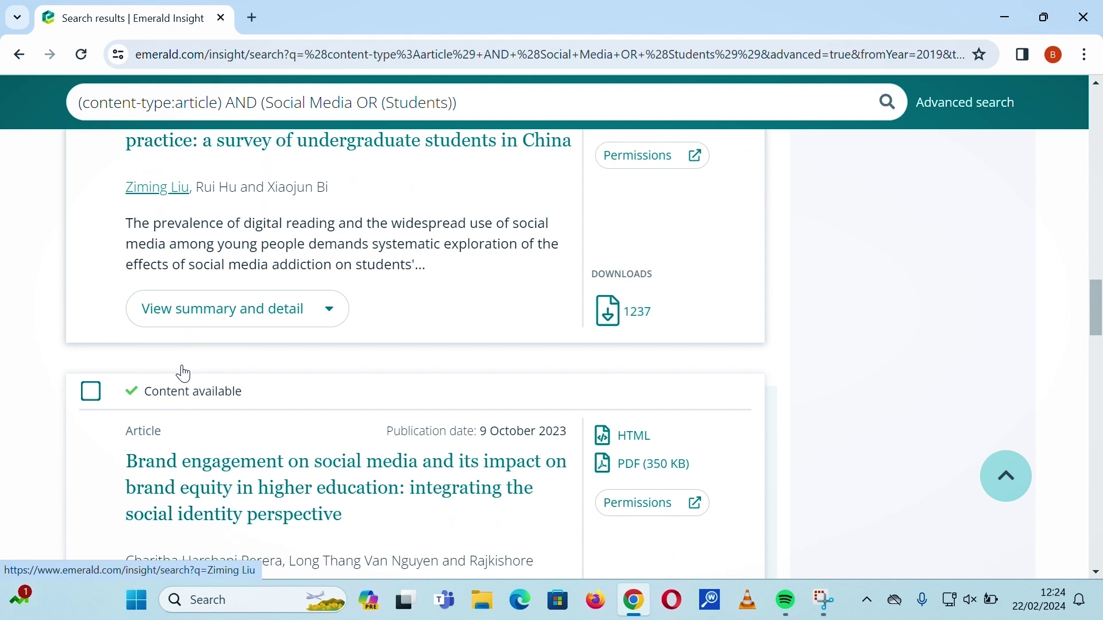
pyautogui.scroll(-7, 216, 425)
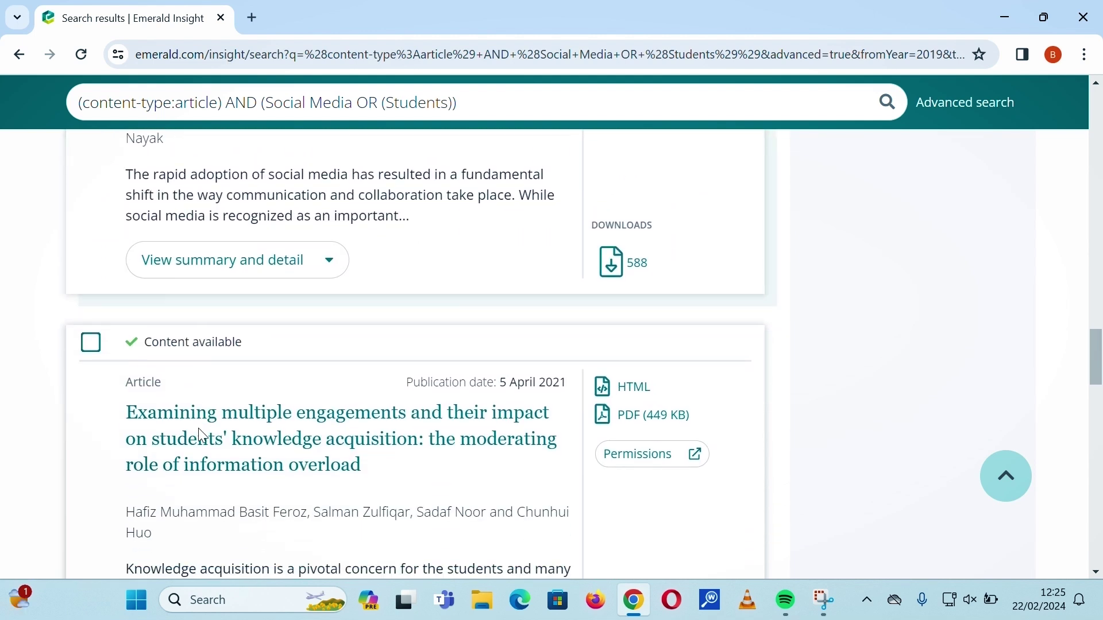
# Scroll back up the 2019–2024 result list and review the articles again.
pyautogui.scroll(4, 261, 332)
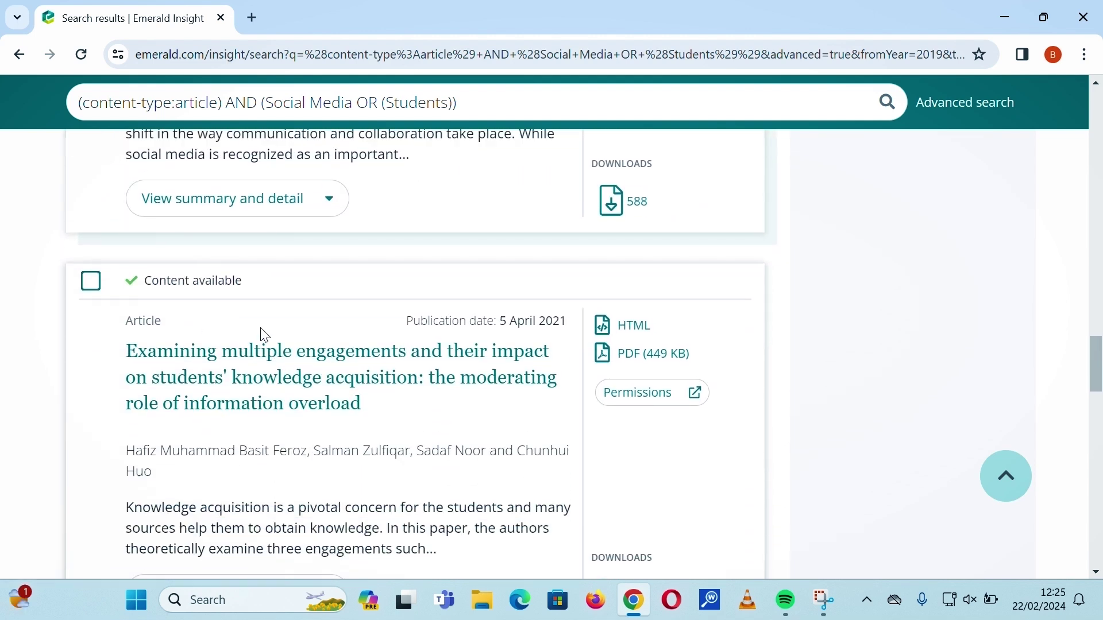
pyautogui.scroll(7, 294, 350)
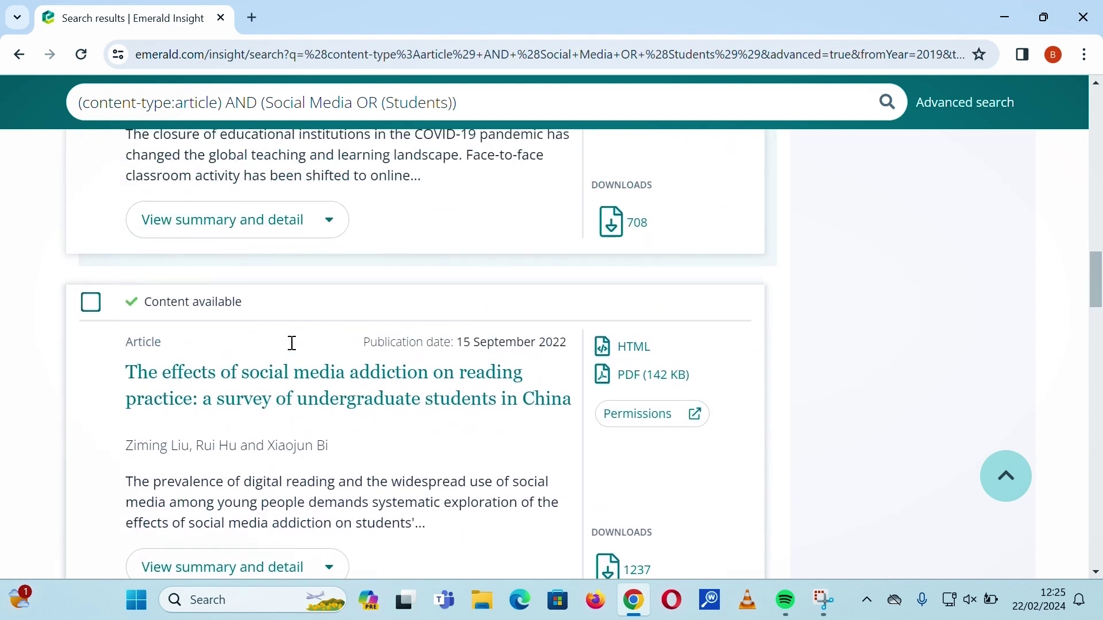
pyautogui.scroll(1, 345, 356)
pyautogui.scroll(1, 315, 330)
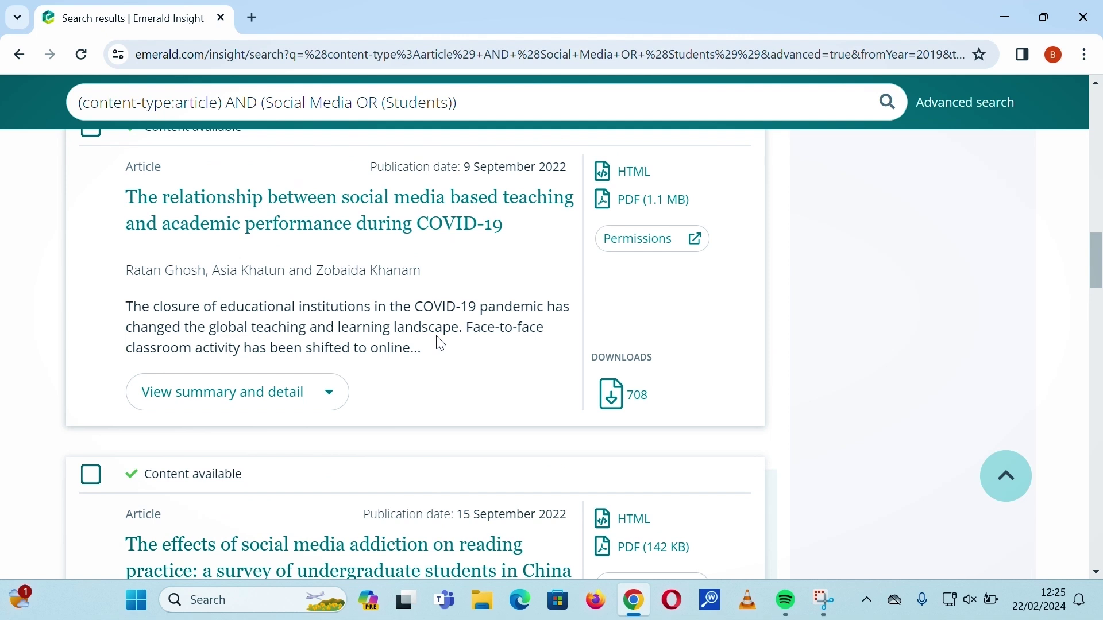
pyautogui.scroll(4, 438, 342)
pyautogui.scroll(1, 399, 302)
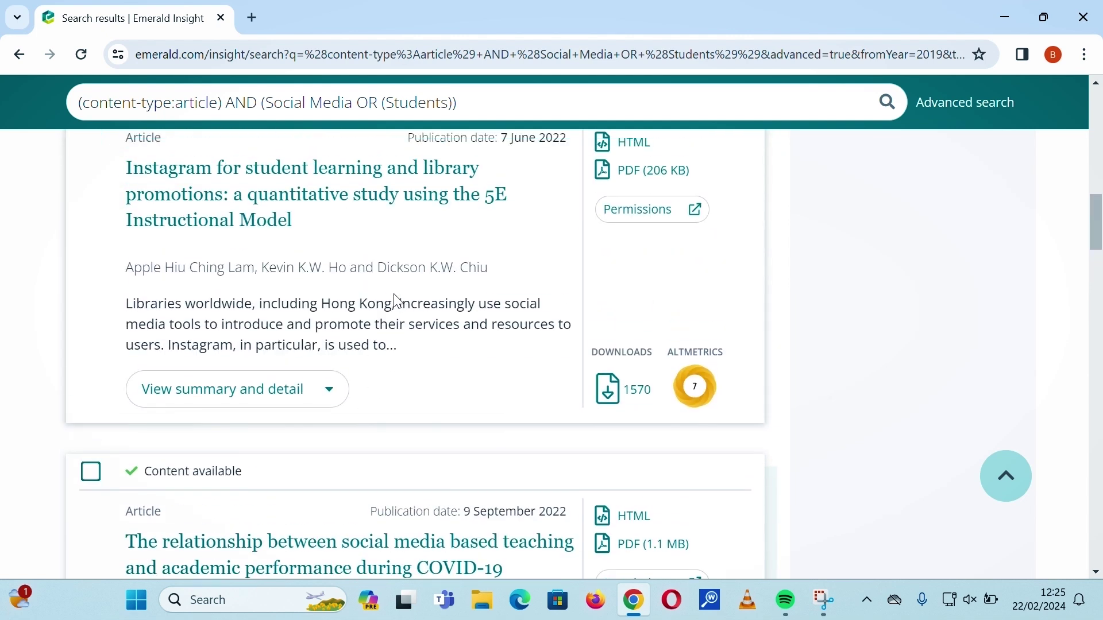
pyautogui.scroll(1, 437, 350)
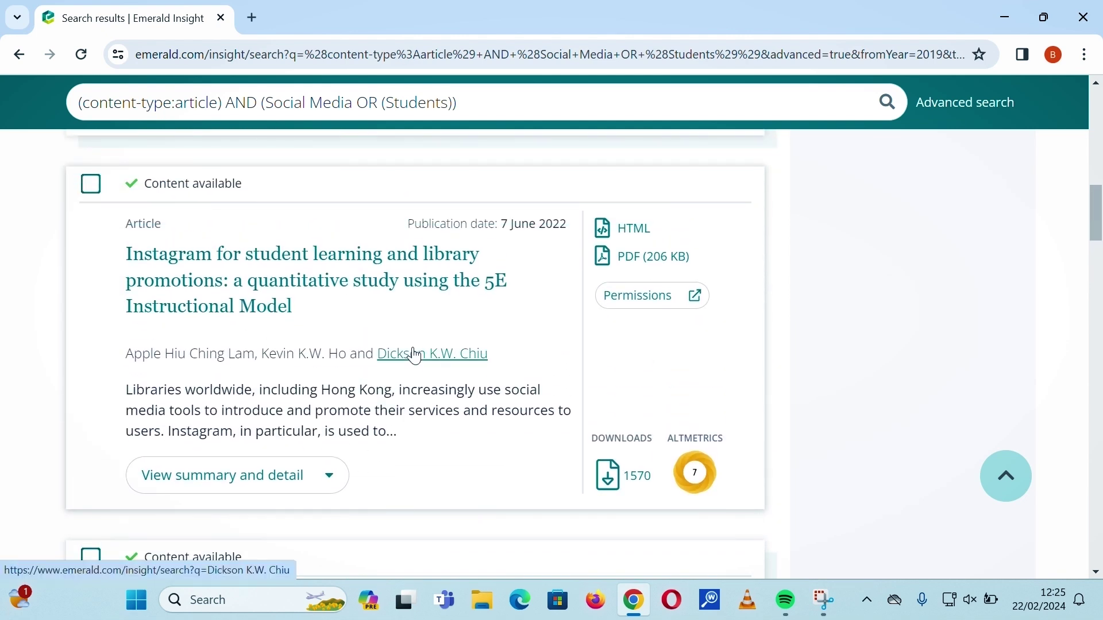
pyautogui.scroll(1, 414, 355)
pyautogui.scroll(3, 414, 355)
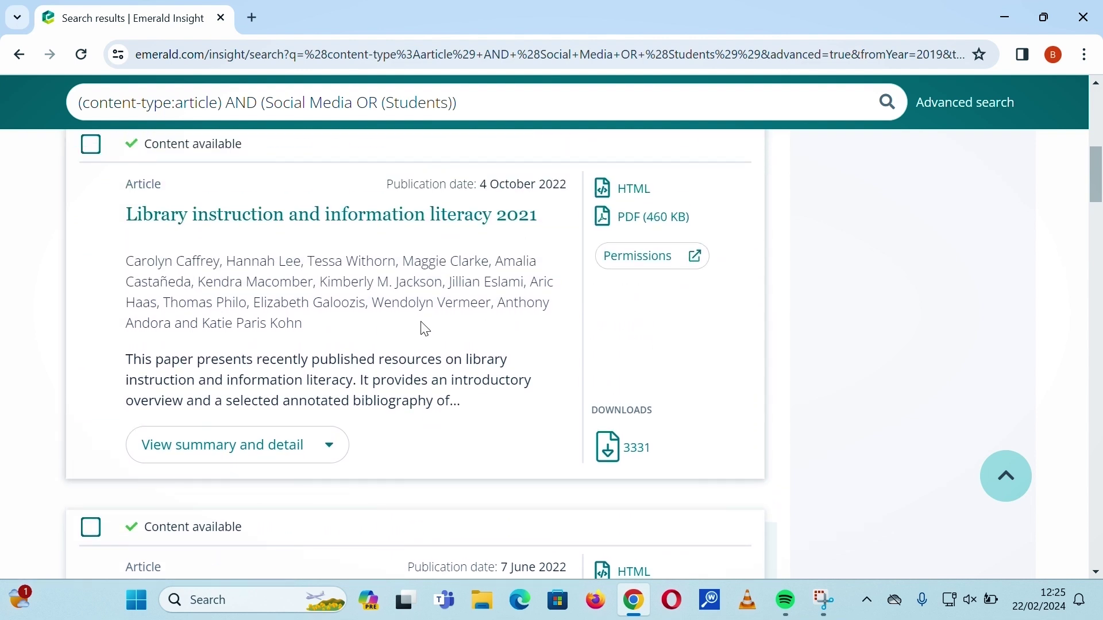
pyautogui.scroll(-1, 425, 330)
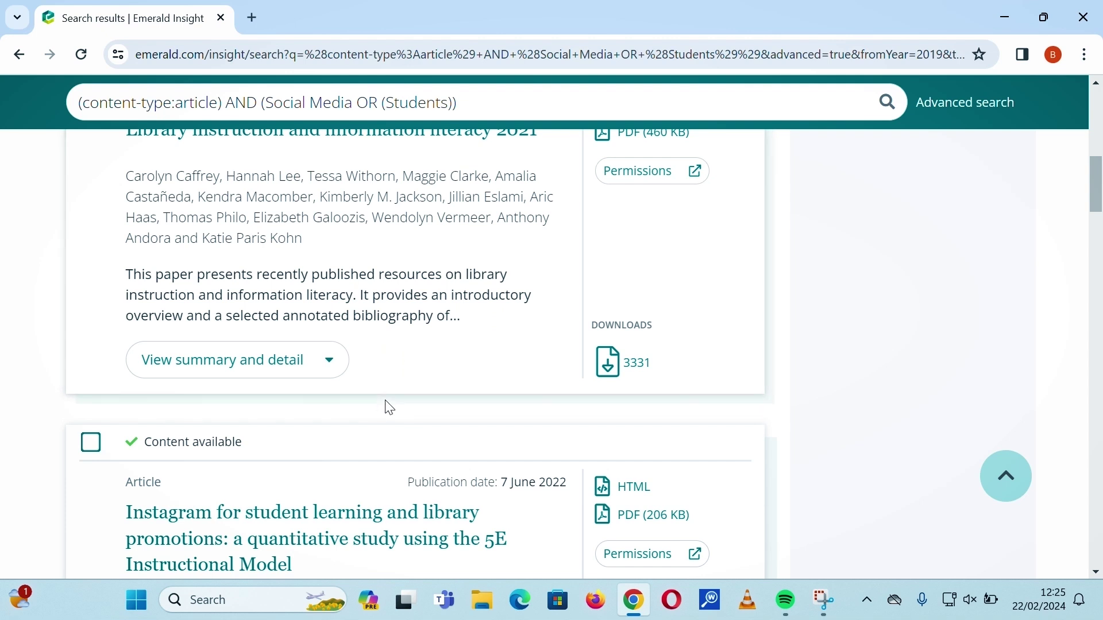
pyautogui.scroll(-3, 412, 337)
pyautogui.scroll(-5, 411, 339)
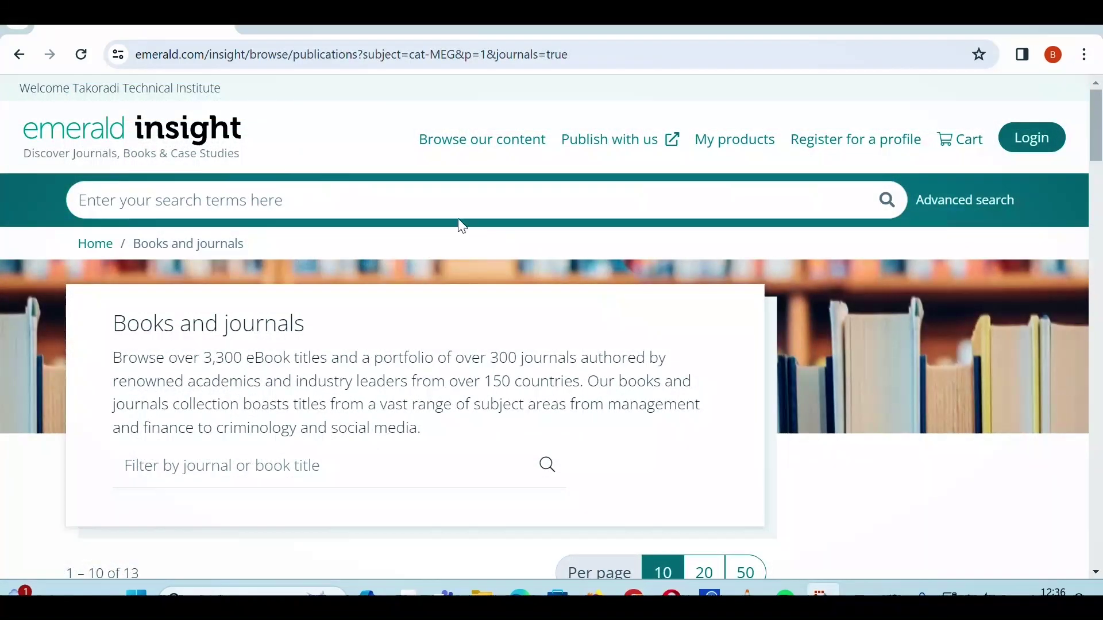
# Go from the Emerald Insight home page to the Books and journals catalogue.
pyautogui.click(192, 154)
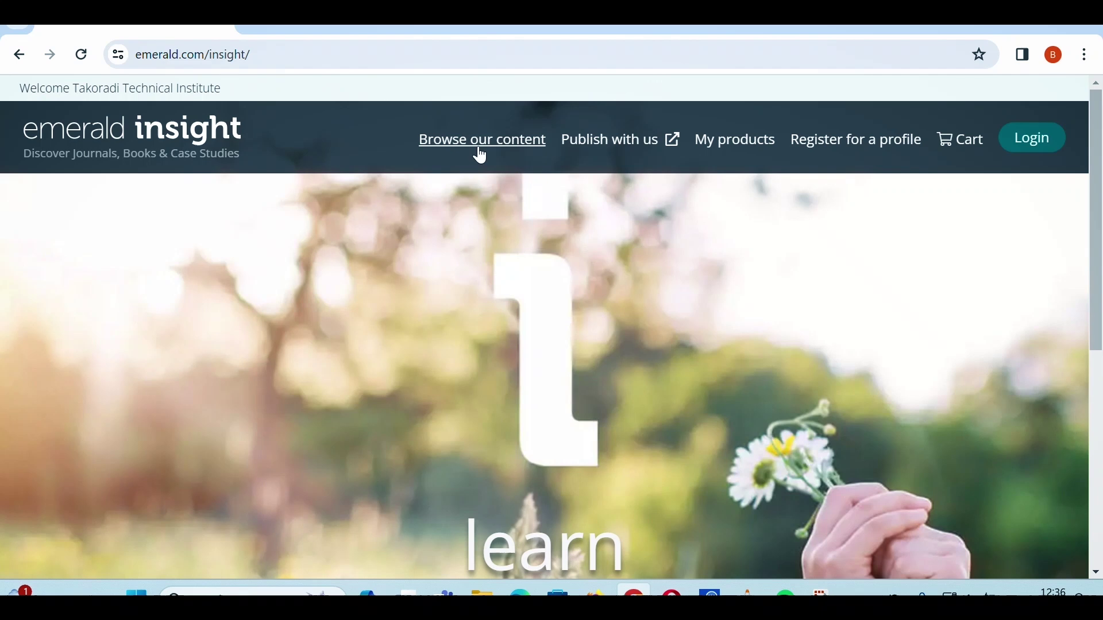
pyautogui.click(489, 141)
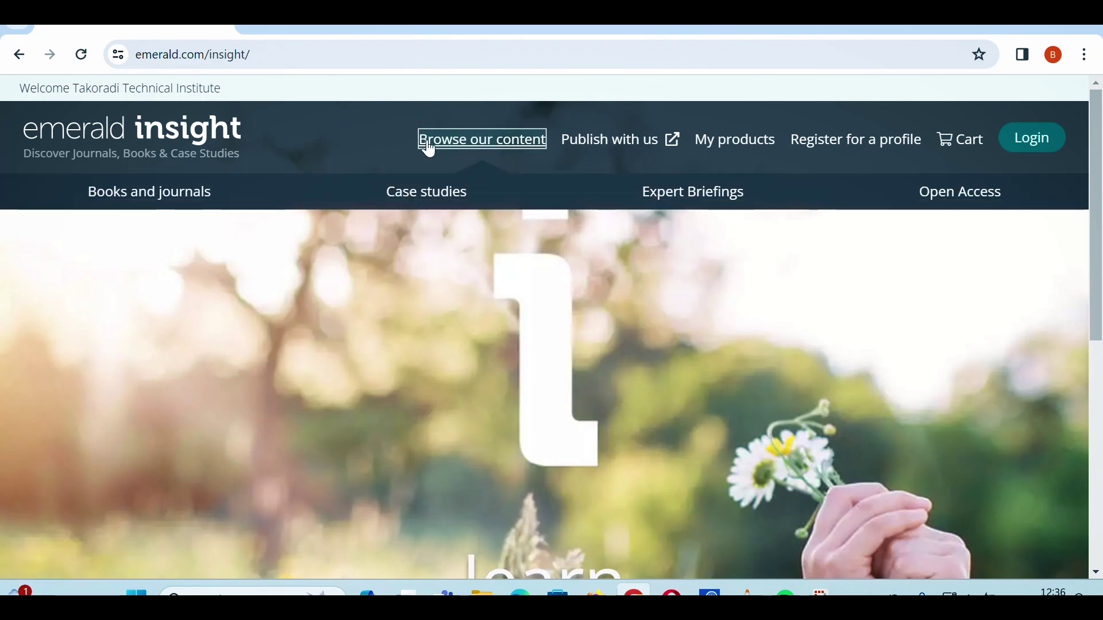
pyautogui.click(183, 199)
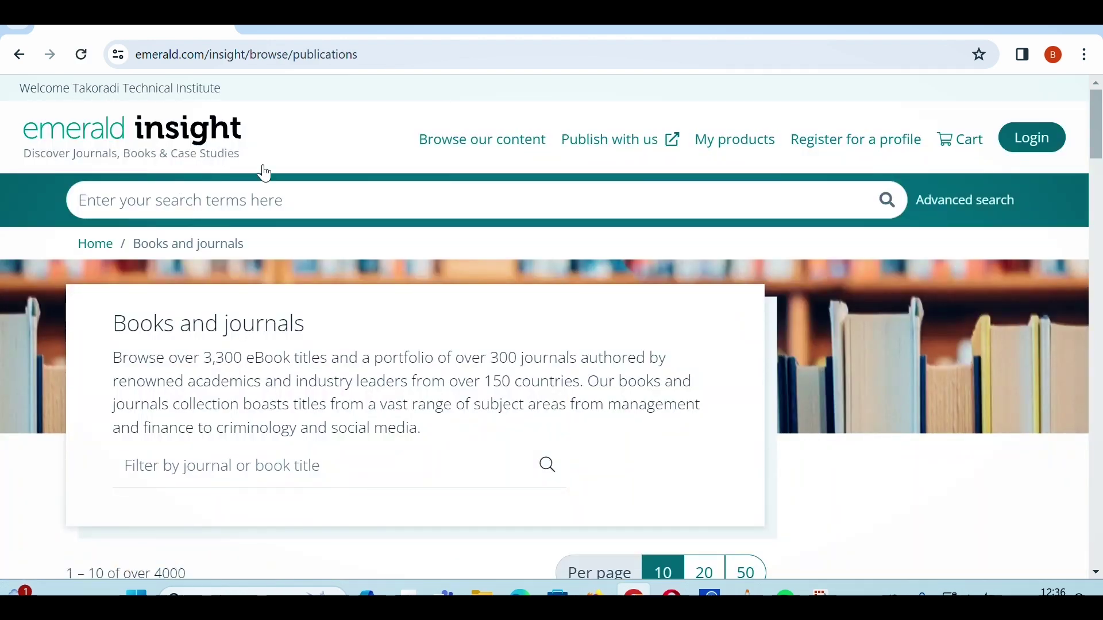
# Scroll to the Title and Subject filters beside the 4000+ title listing.
pyautogui.scroll(-4, 455, 239)
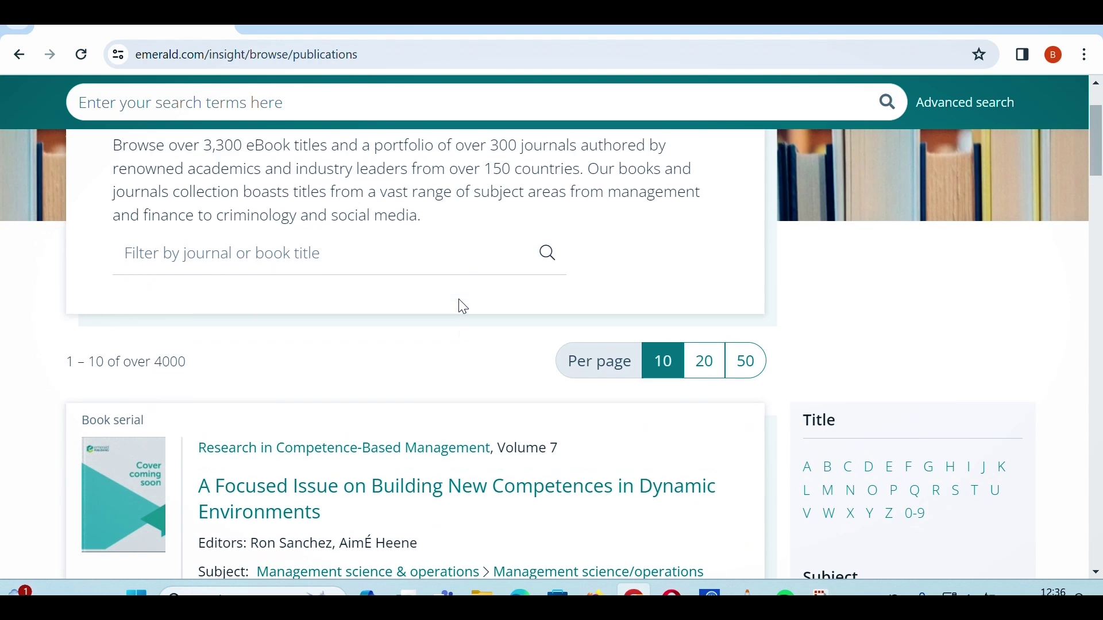
pyautogui.scroll(3, 460, 299)
pyautogui.scroll(-1, 458, 295)
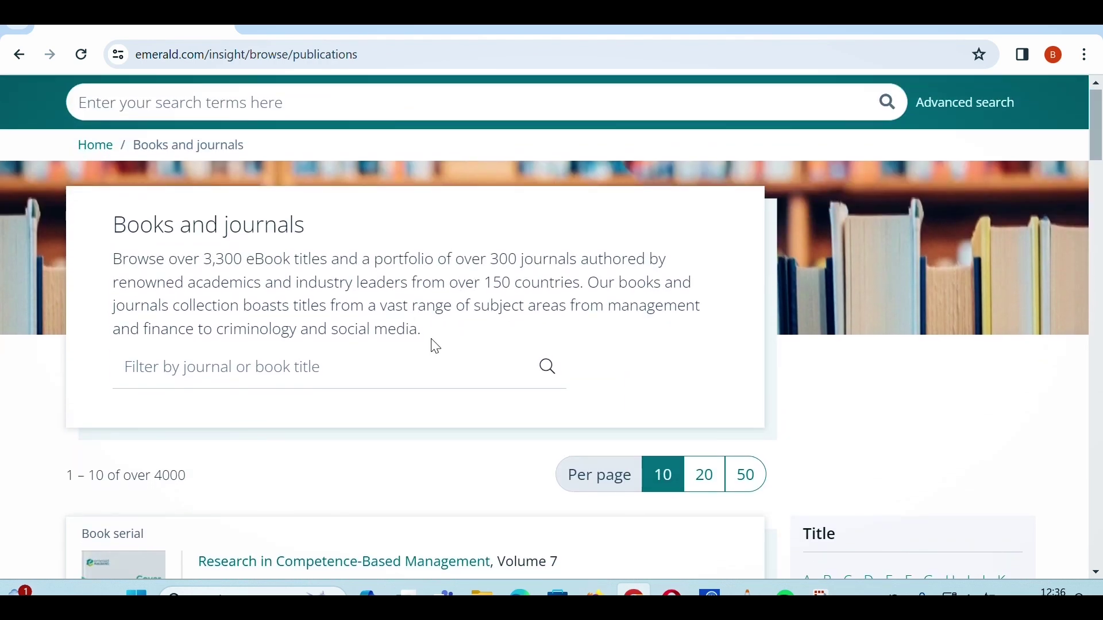
pyautogui.scroll(-4, 470, 347)
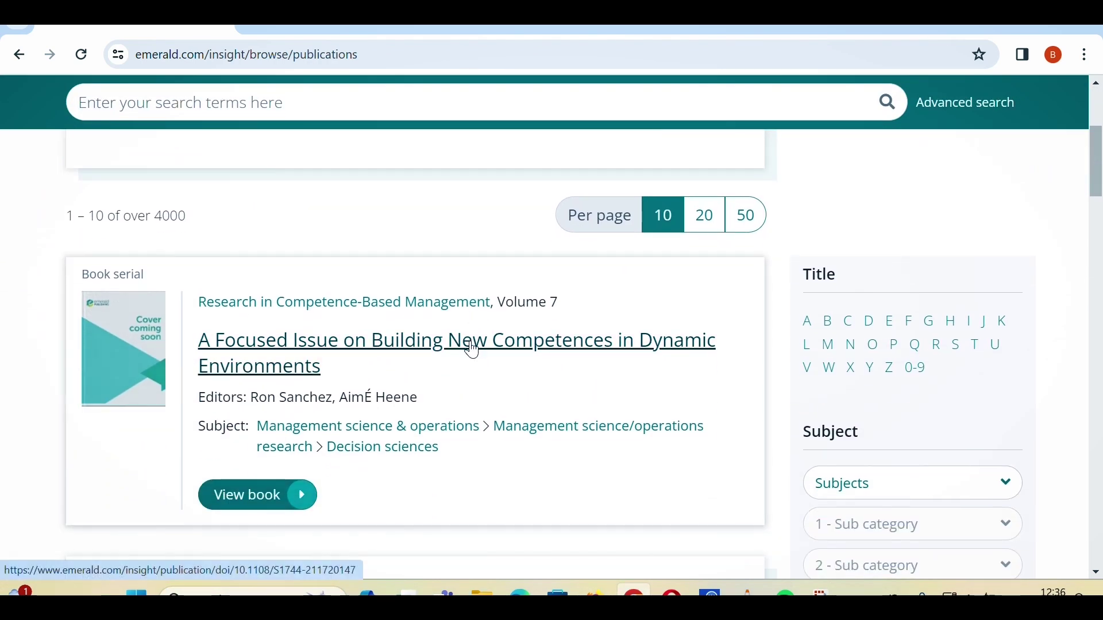
pyautogui.scroll(-1, 473, 351)
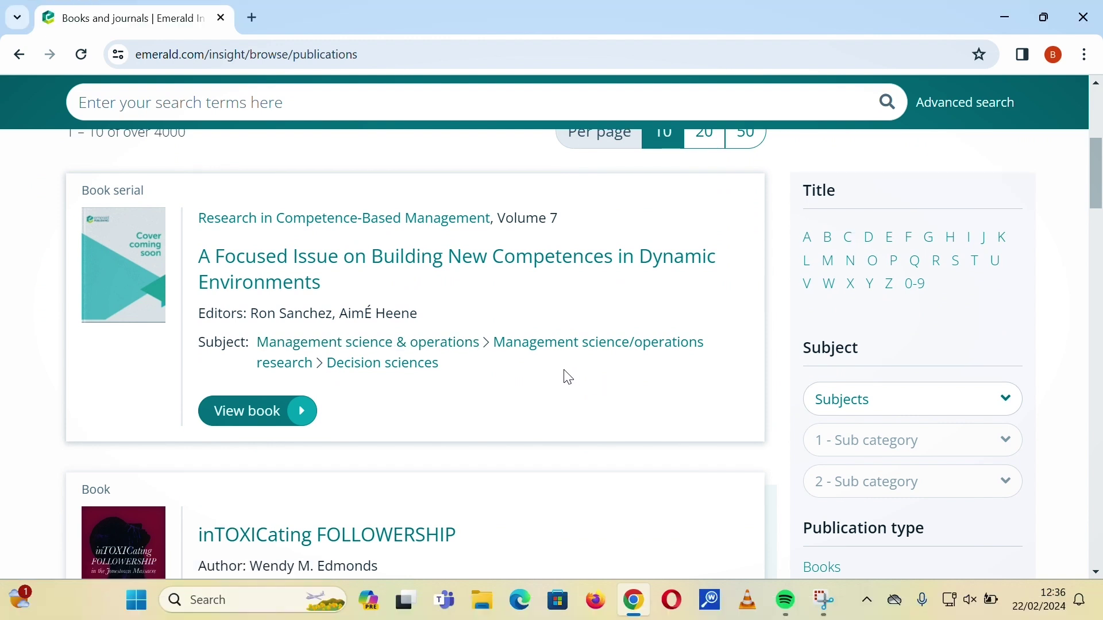
pyautogui.scroll(1, 568, 377)
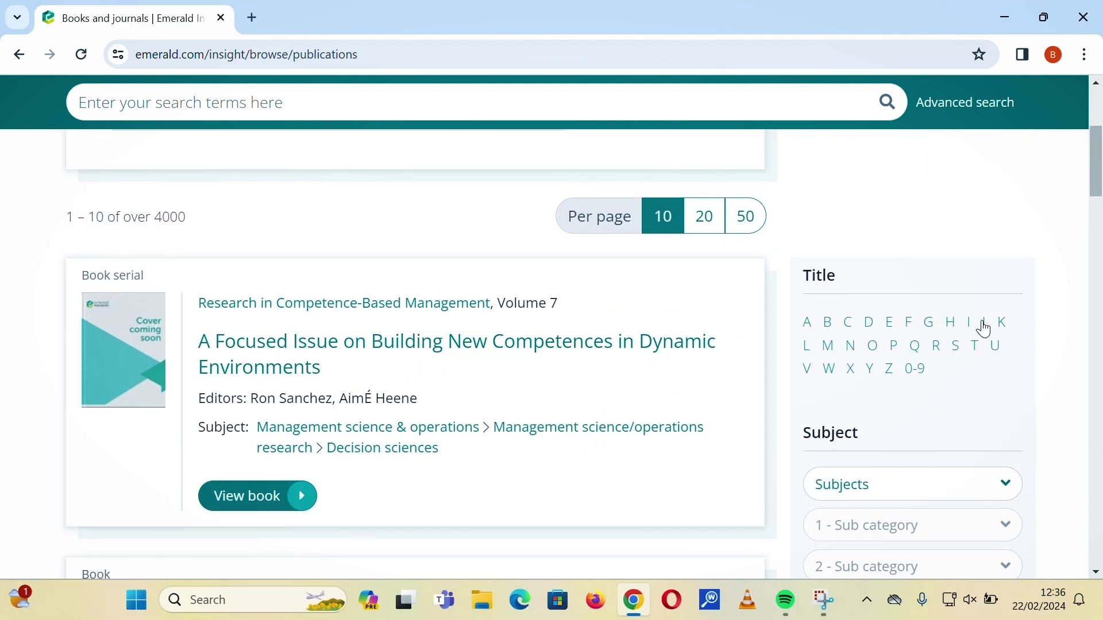
# Filter the Books and journals list to the Engineering subject, leaving 34 publications.
pyautogui.scroll(-1, 938, 451)
pyautogui.click(896, 406)
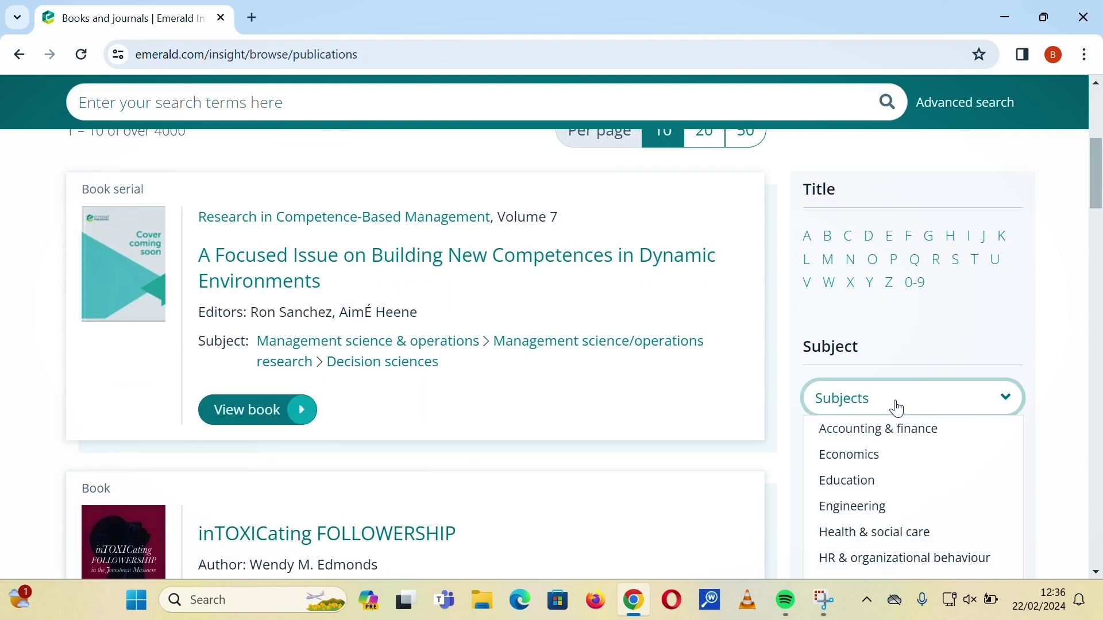
pyautogui.scroll(-1, 896, 406)
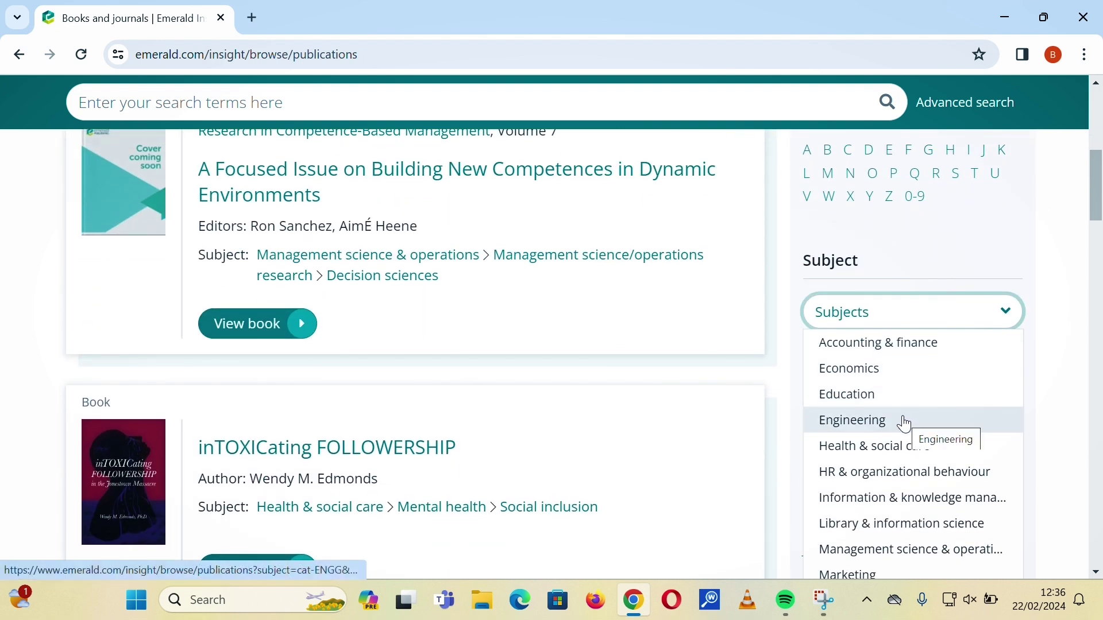
pyautogui.scroll(1, 855, 428)
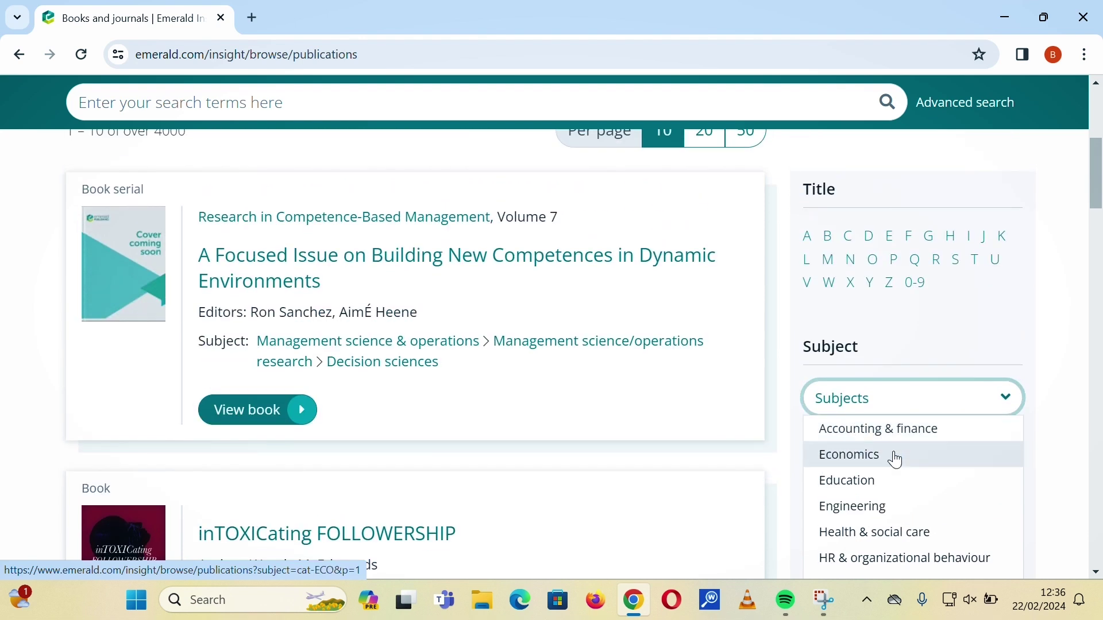
pyautogui.click(876, 503)
pyautogui.scroll(-1, 609, 364)
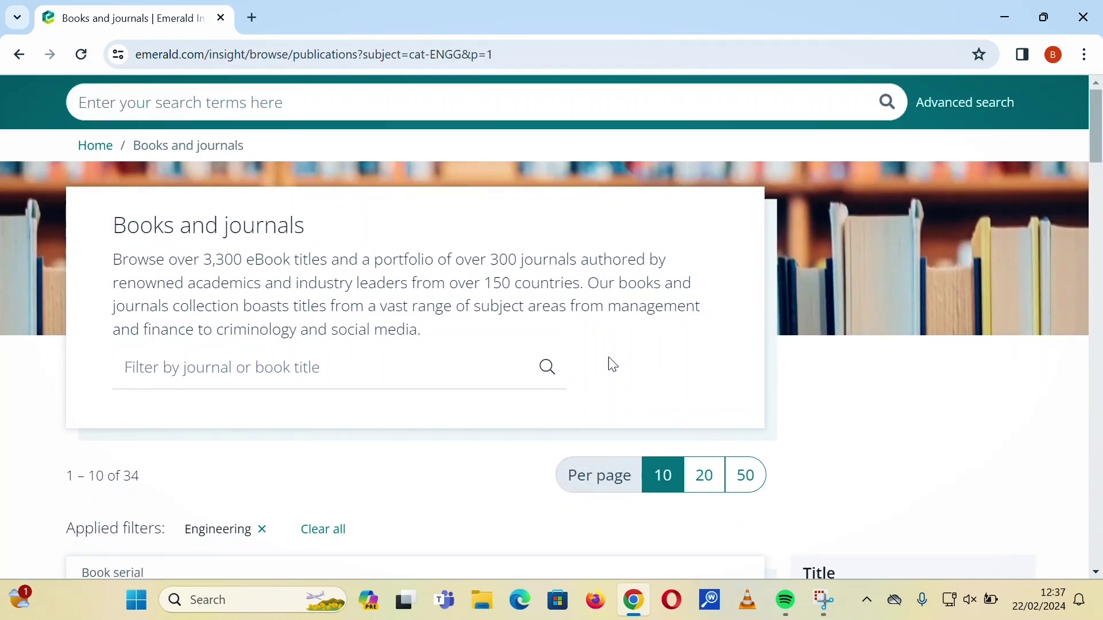
pyautogui.scroll(-5, 452, 331)
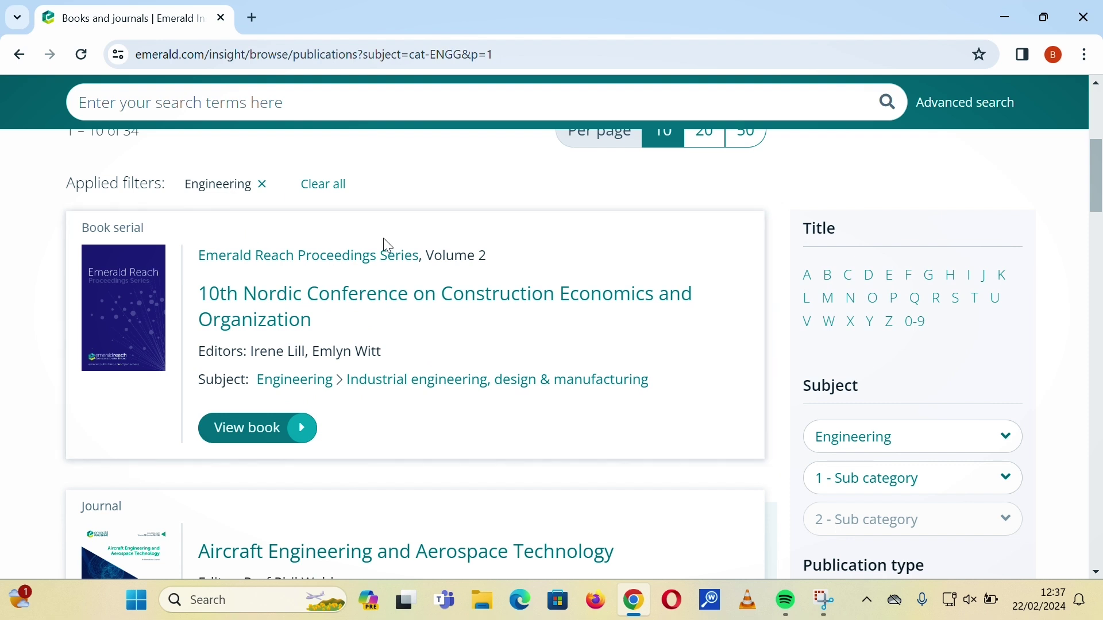
pyautogui.scroll(-2, 584, 382)
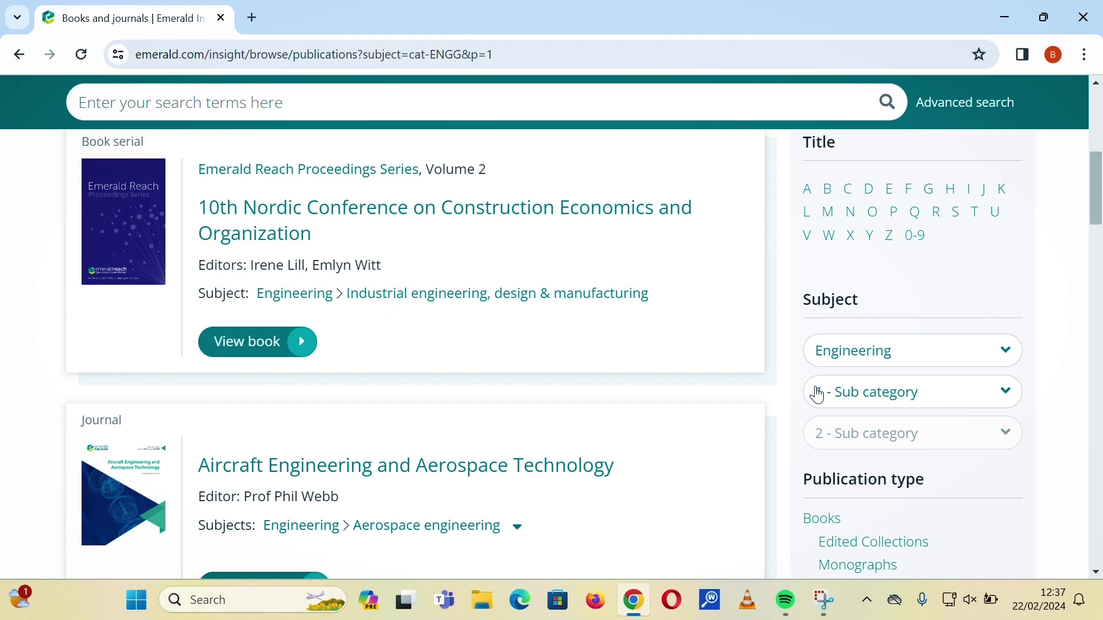
# Choose Mechanical engineering in the '1 - Sub category' filter.
pyautogui.click(839, 397)
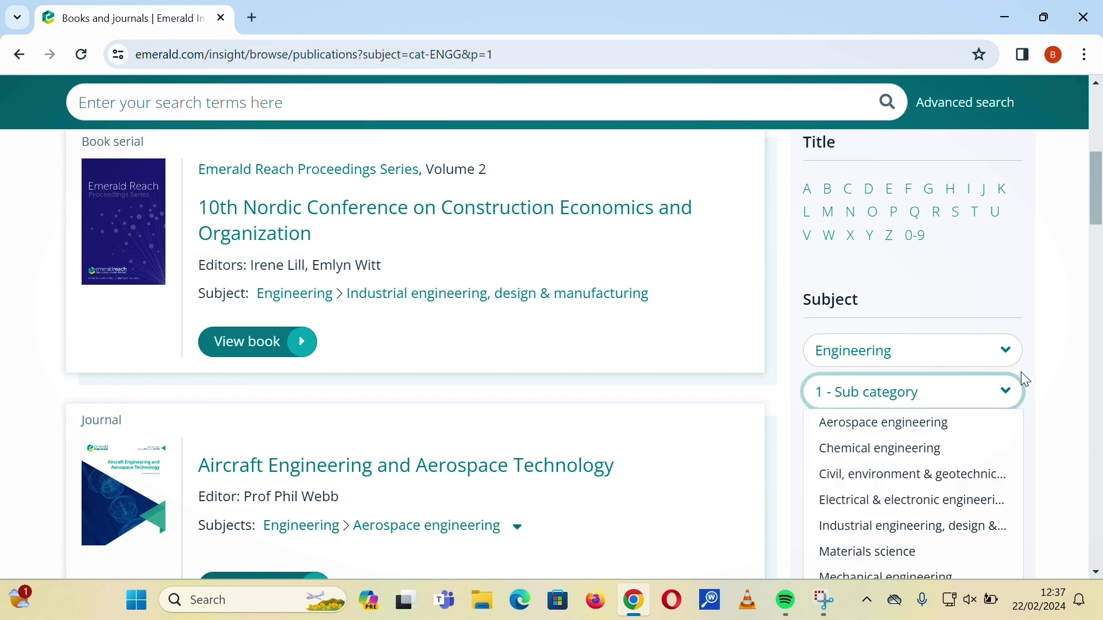
pyautogui.scroll(-2, 1011, 376)
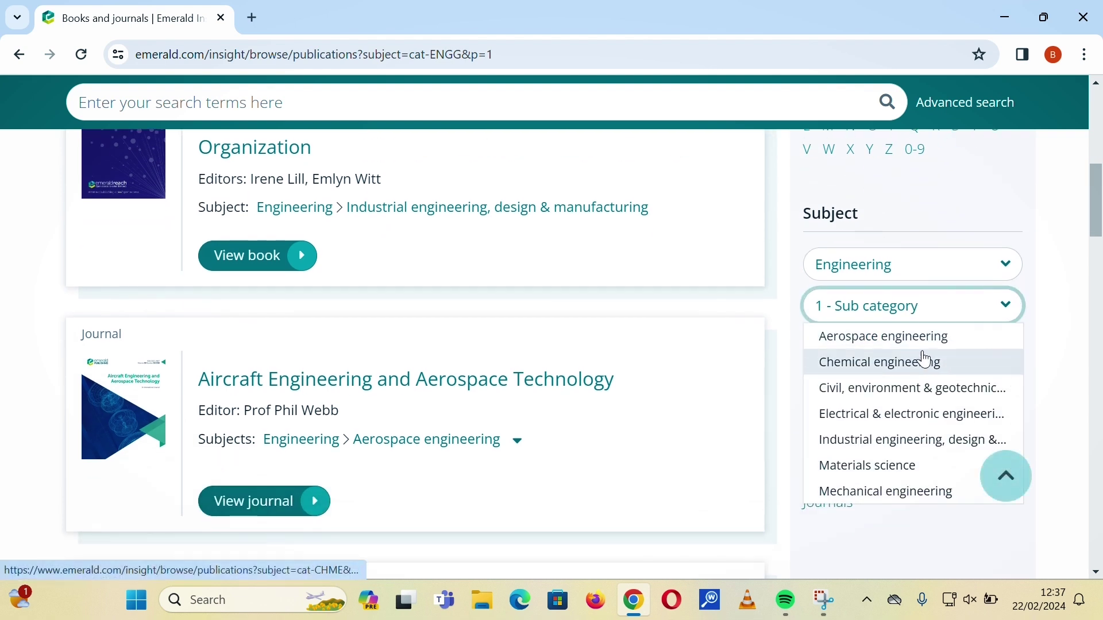
pyautogui.scroll(-2, 913, 373)
pyautogui.click(897, 406)
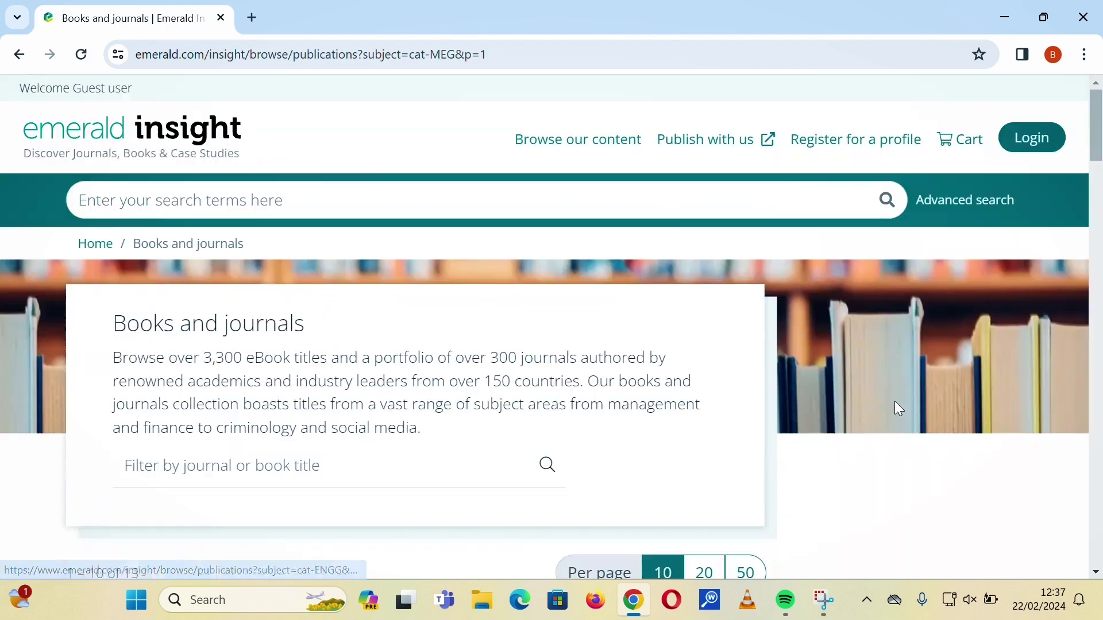
# Browse the 13 Mechanical engineering titles, led by Aircraft Engineering and Aerospace Technology.
pyautogui.scroll(-3, 421, 346)
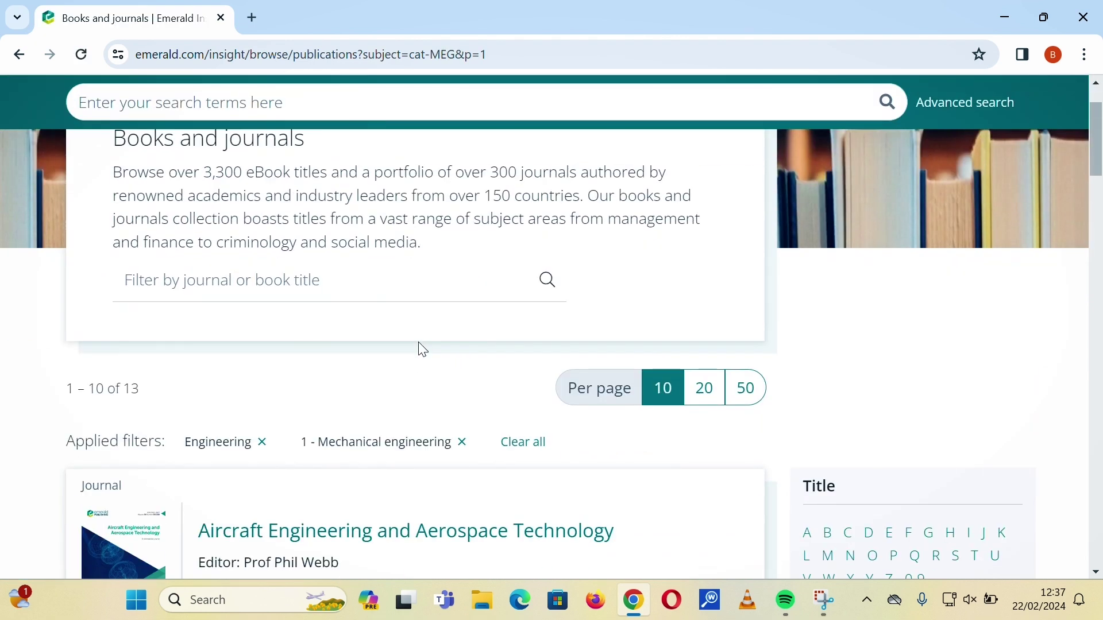
pyautogui.scroll(-3, 418, 348)
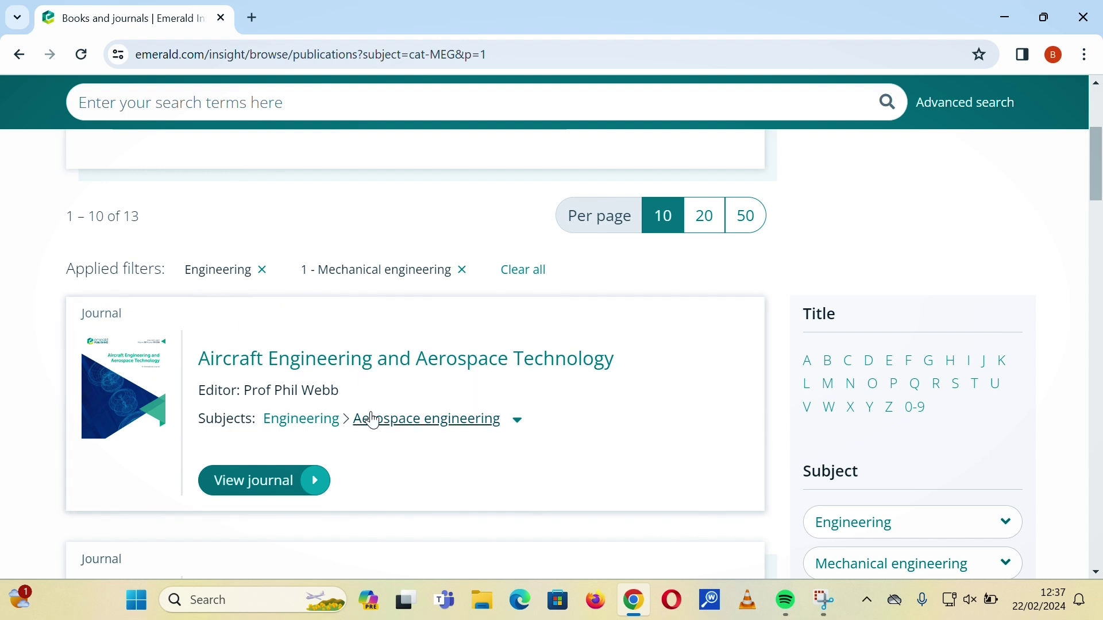
pyautogui.scroll(-1, 362, 413)
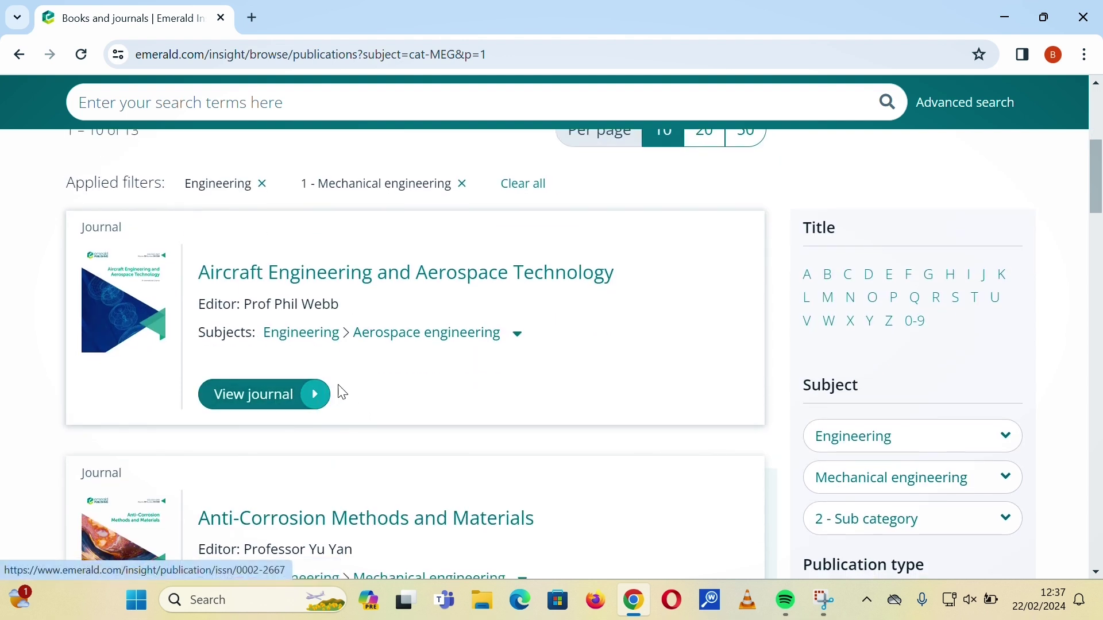
pyautogui.scroll(-1, 406, 424)
pyautogui.scroll(-1, 321, 377)
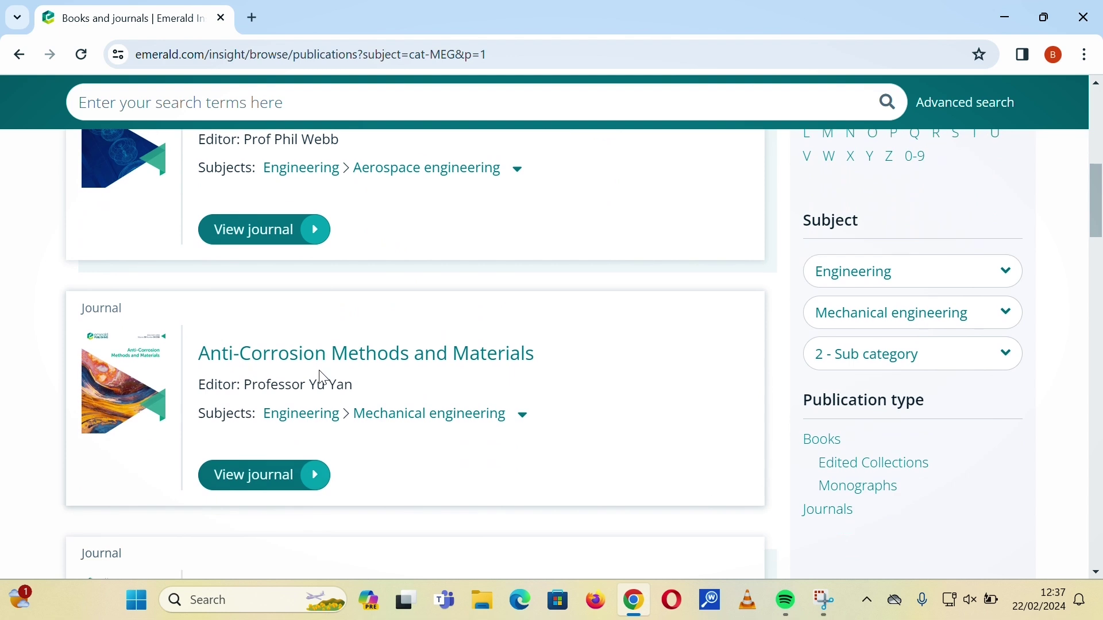
pyautogui.scroll(2, 322, 370)
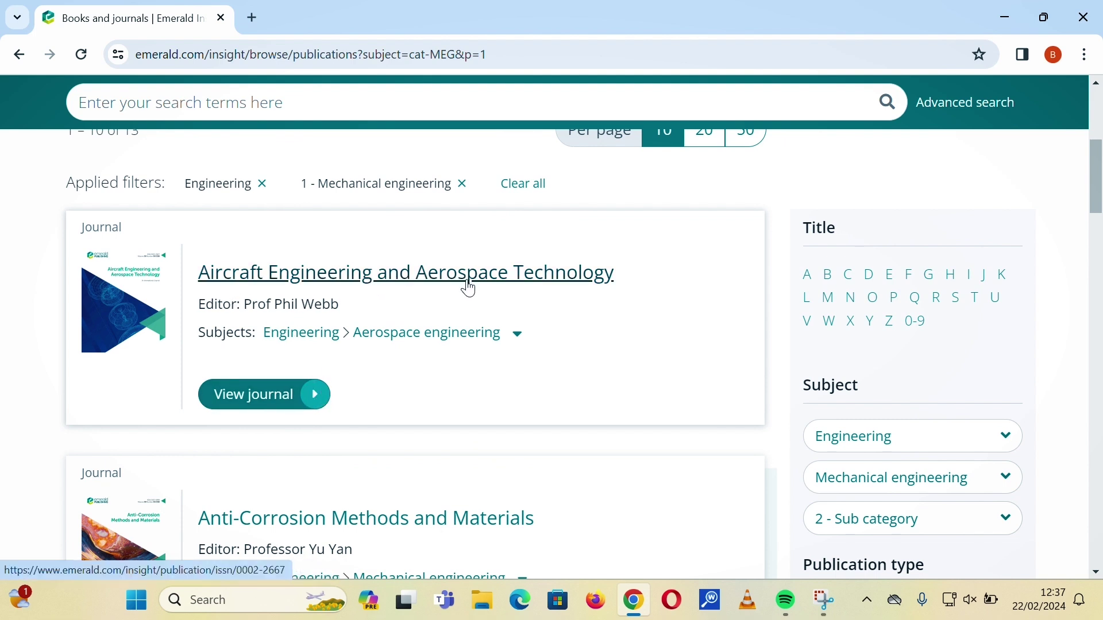
pyautogui.scroll(-2, 323, 413)
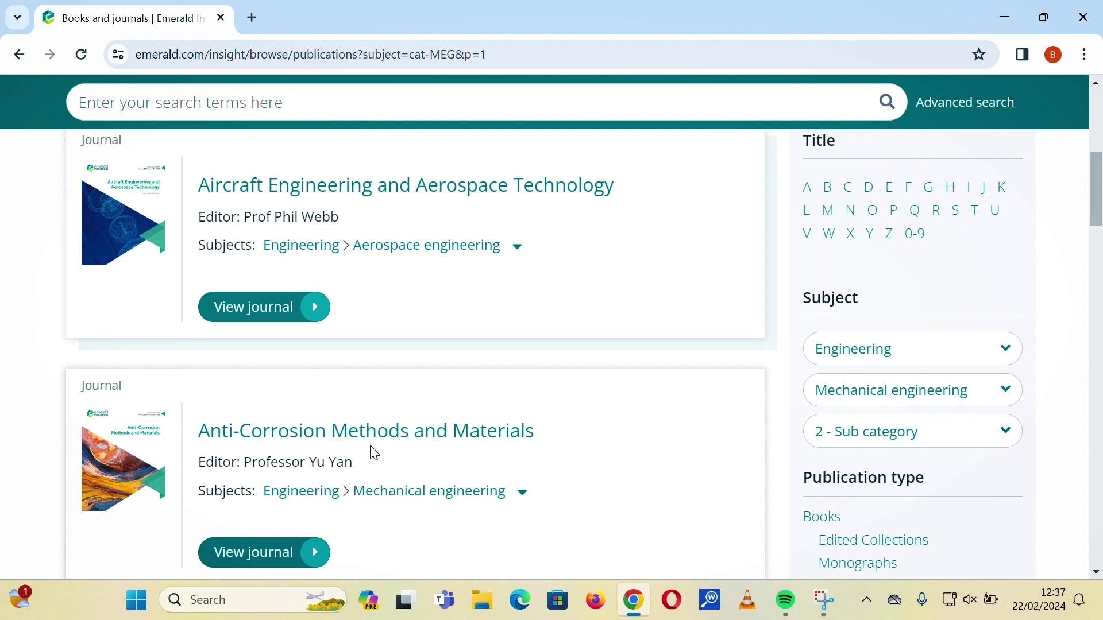
pyautogui.scroll(-2, 371, 452)
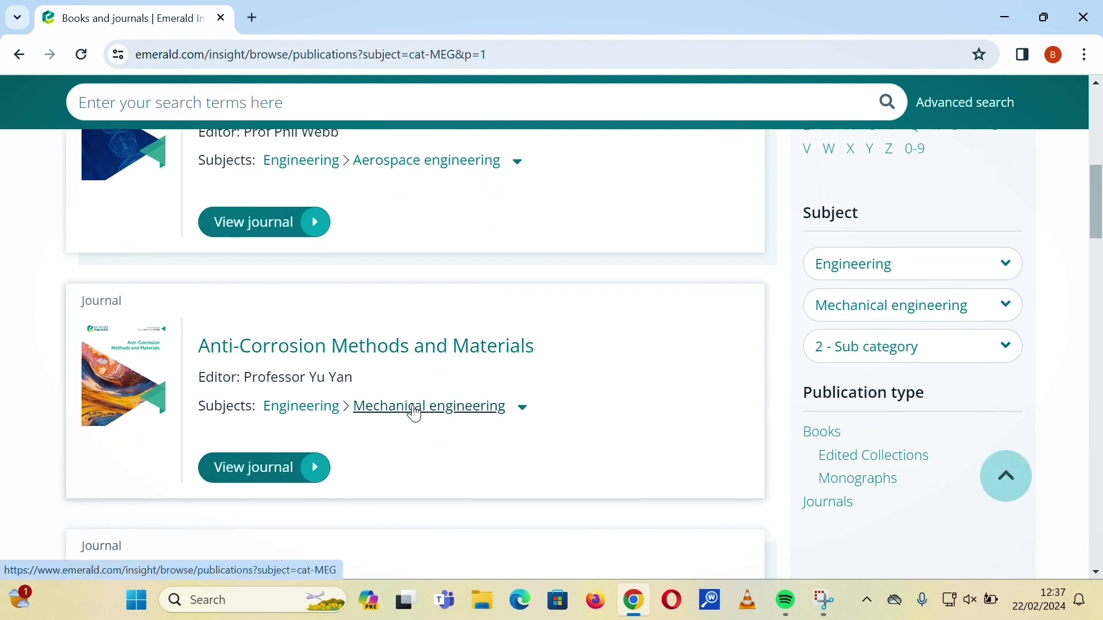
pyautogui.scroll(-3, 415, 414)
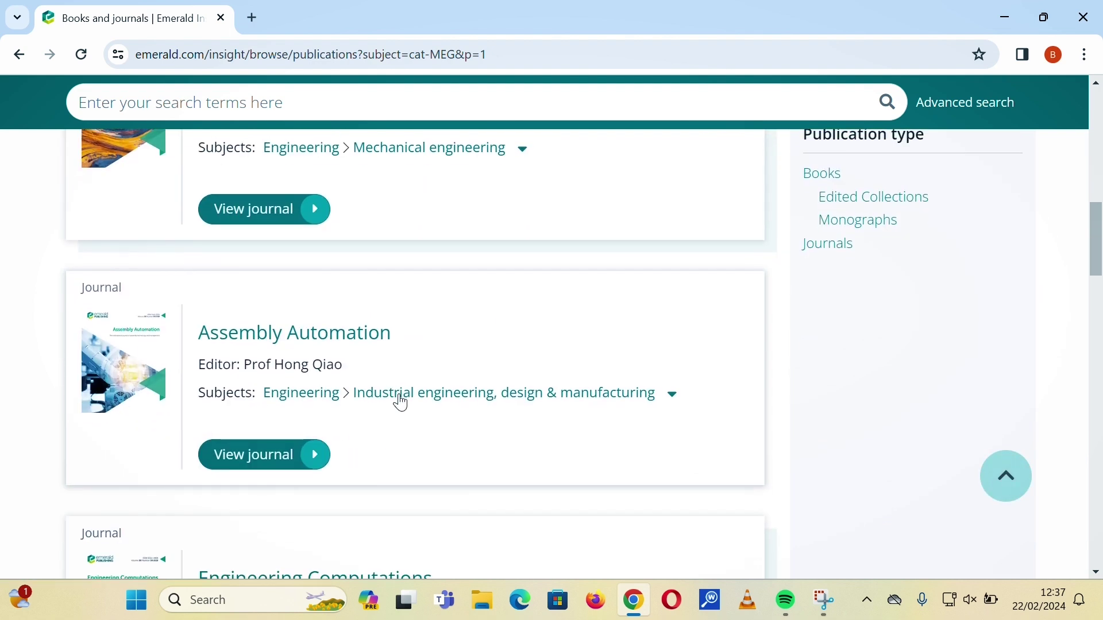
pyautogui.scroll(6, 401, 403)
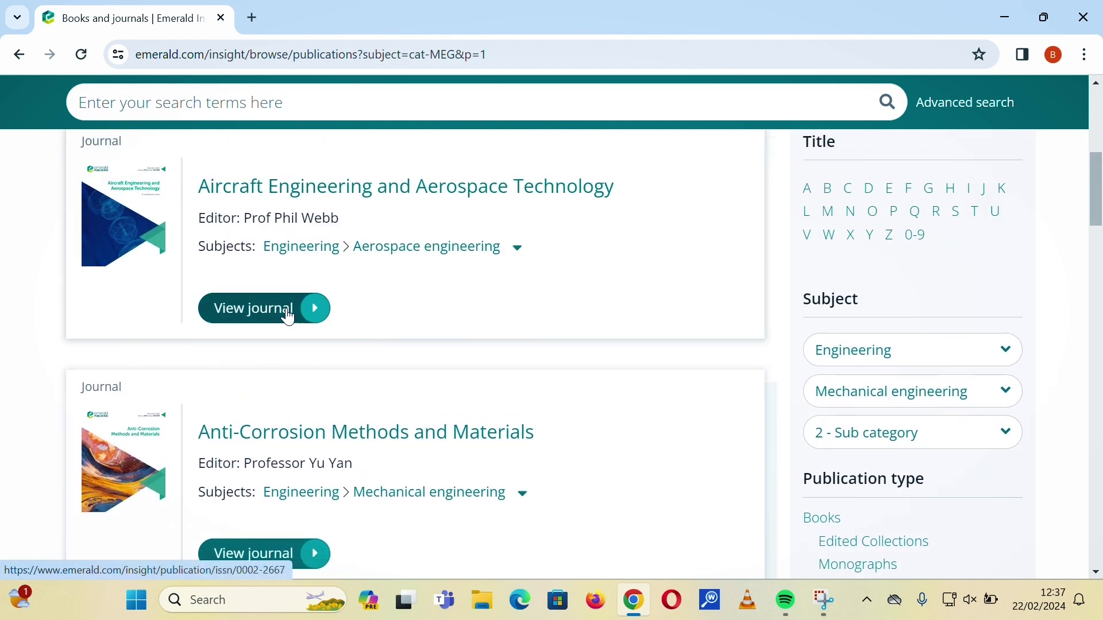
pyautogui.click(289, 317)
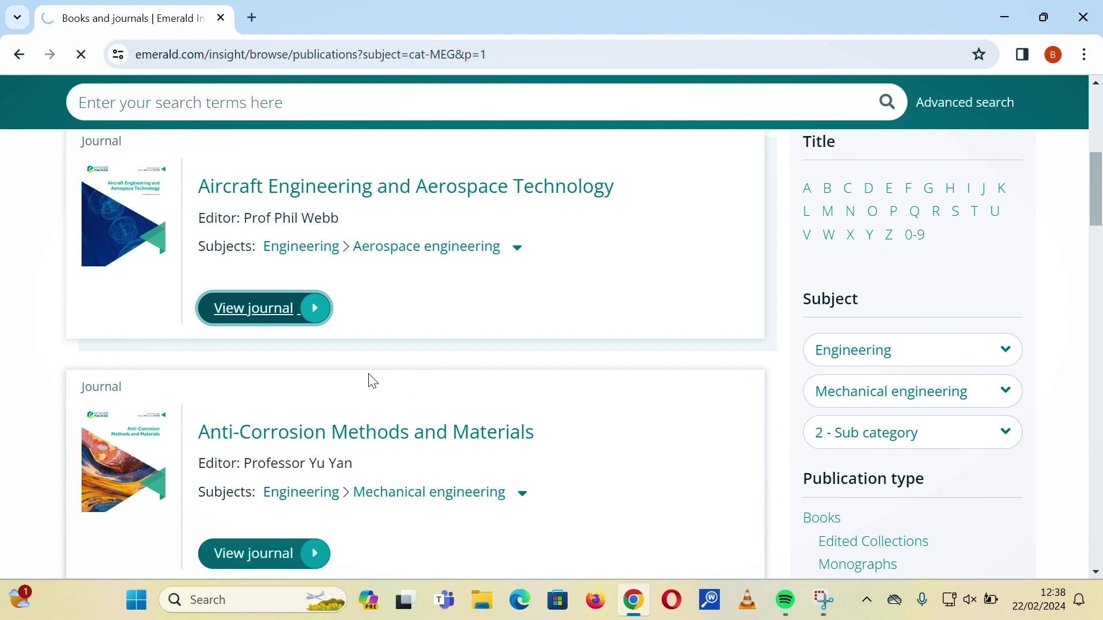
pyautogui.scroll(-7, 308, 338)
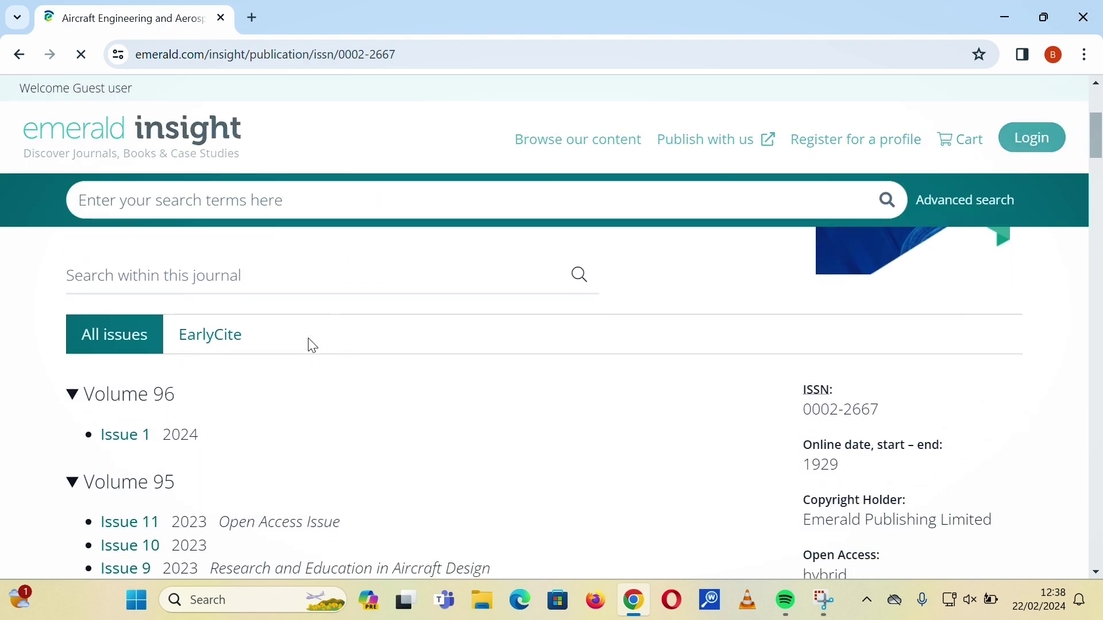
pyautogui.click(19, 55)
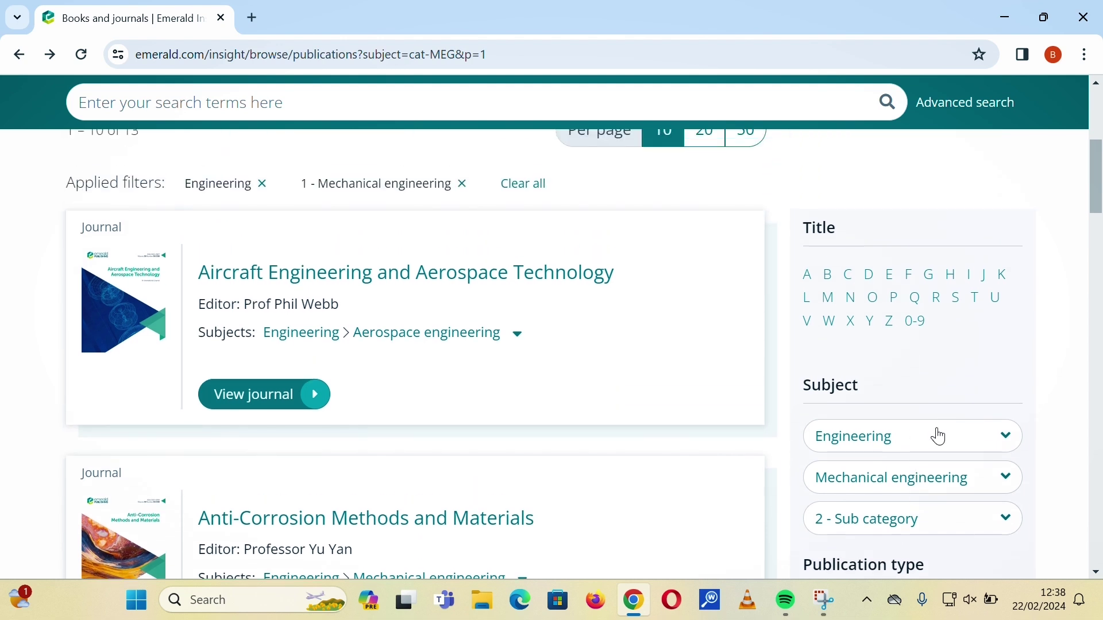
# Look through the Subject list, then close it without changing the filter.
pyautogui.click(934, 442)
pyautogui.scroll(-1, 952, 477)
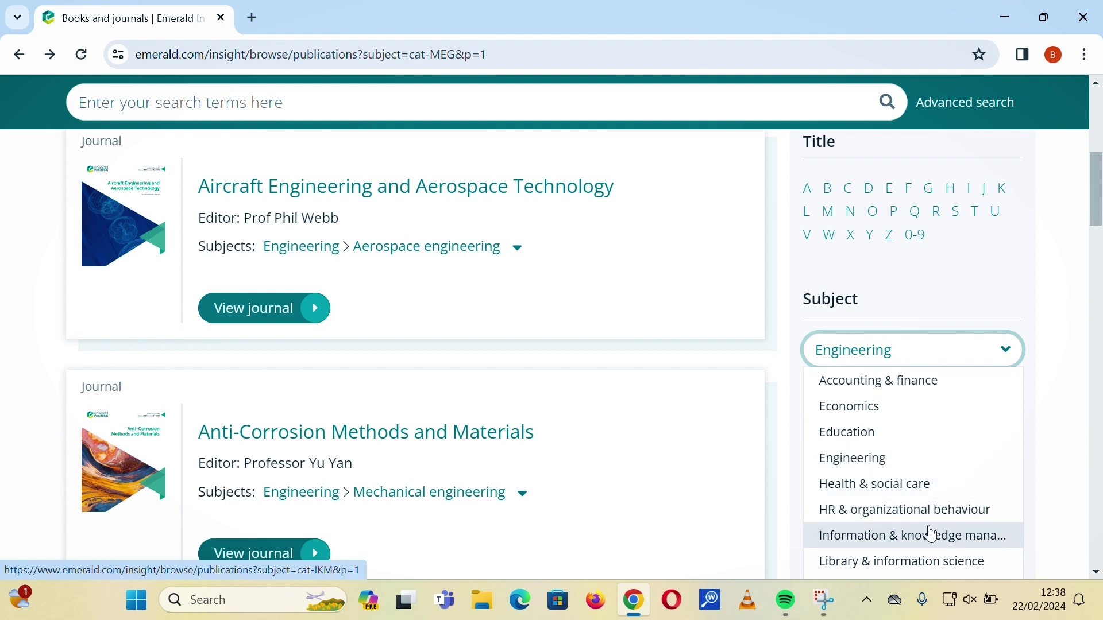
pyautogui.scroll(-1, 911, 497)
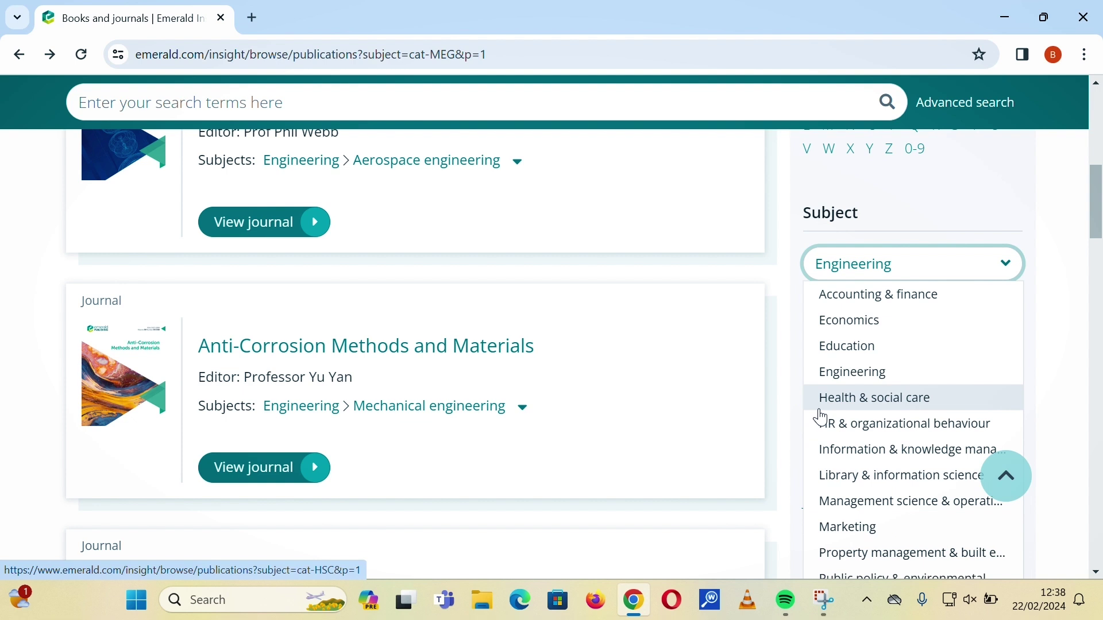
pyautogui.scroll(-2, 744, 402)
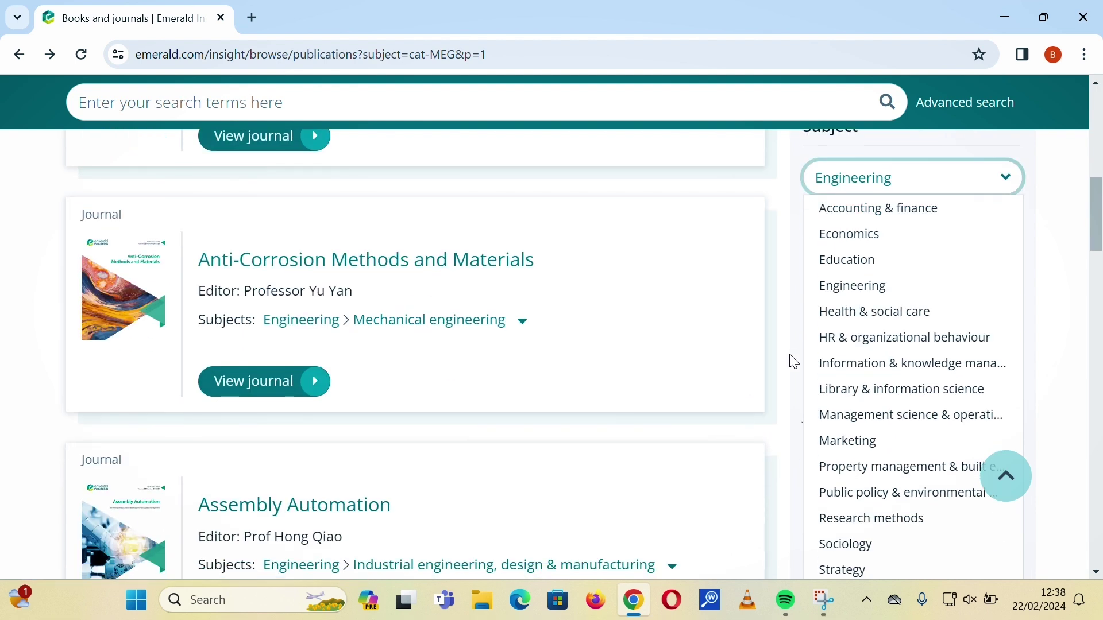
pyautogui.scroll(-2, 793, 362)
pyautogui.scroll(3, 792, 362)
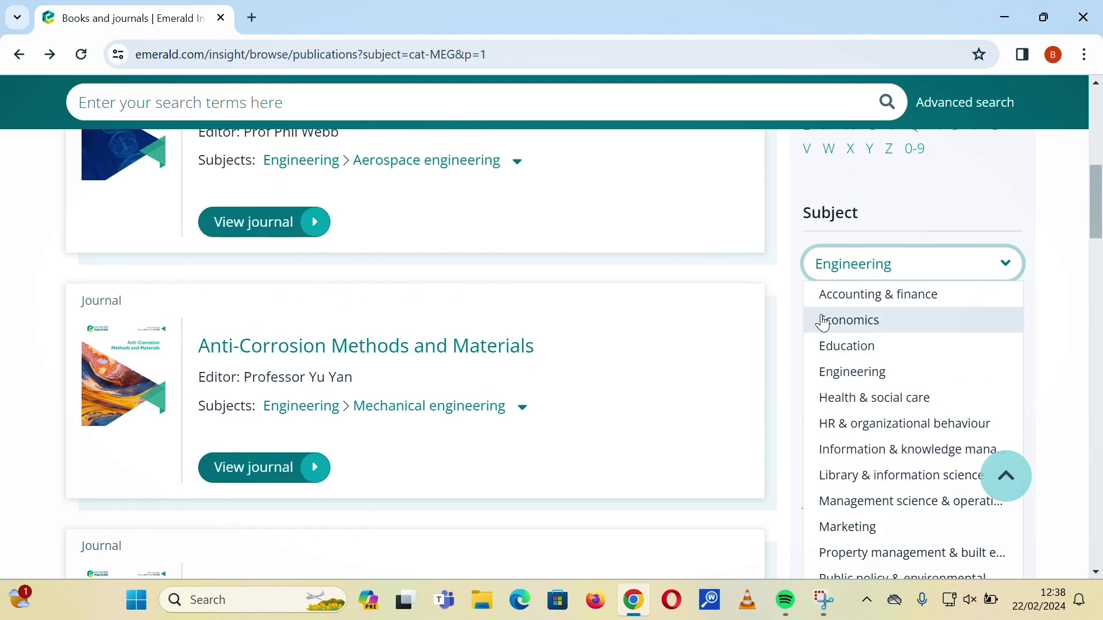
pyautogui.click(857, 271)
# Return to the unfiltered Books and journals listing through Browse our content.
pyautogui.scroll(6, 379, 453)
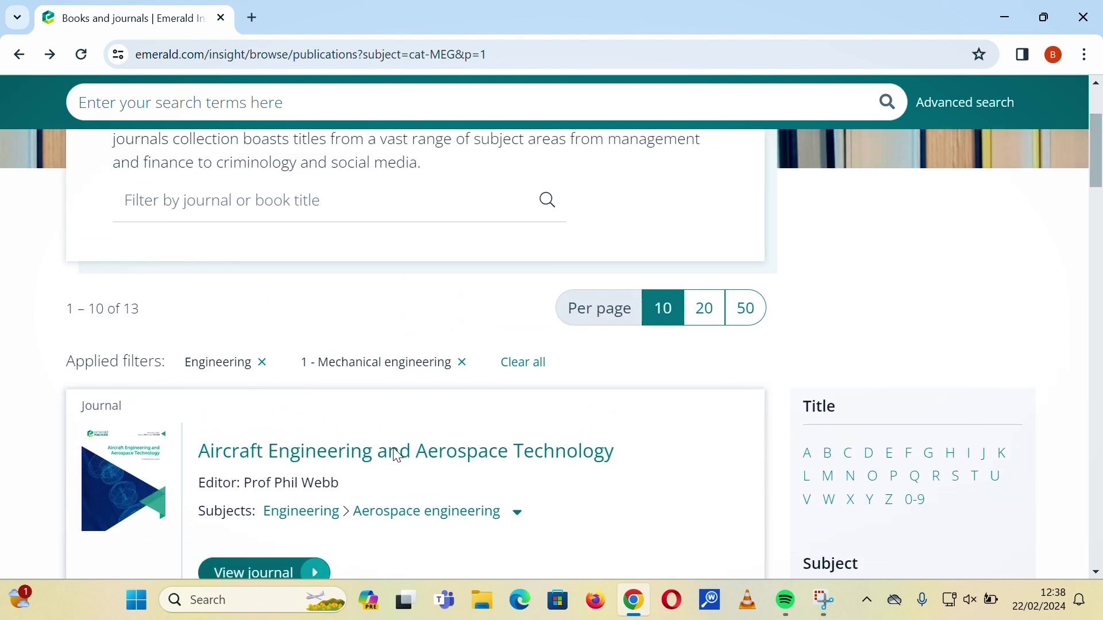
pyautogui.scroll(5, 396, 457)
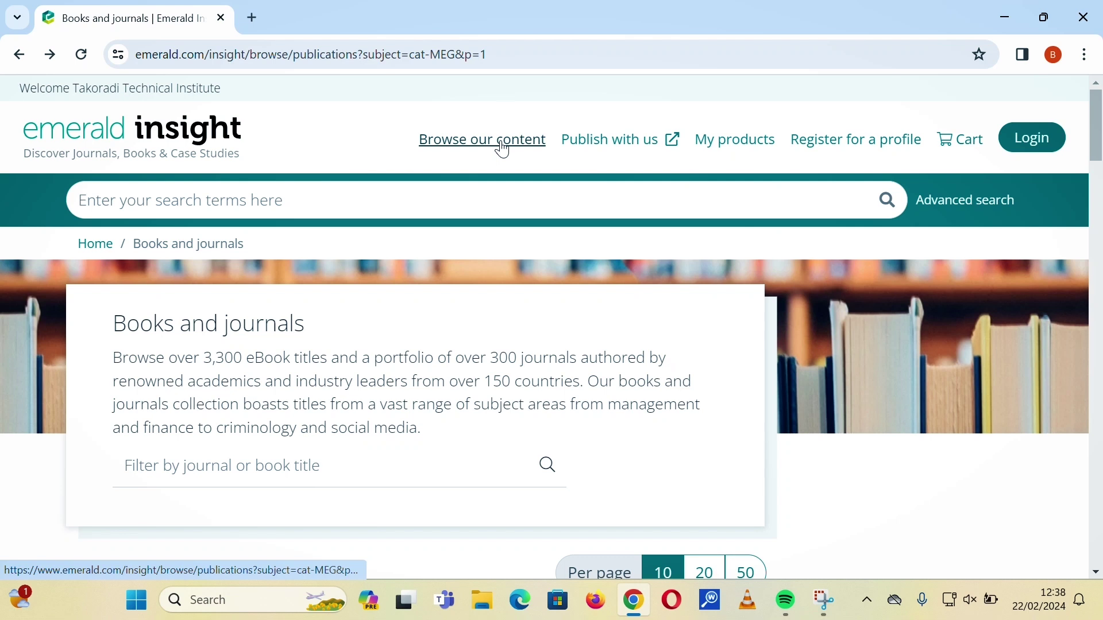
pyautogui.click(460, 141)
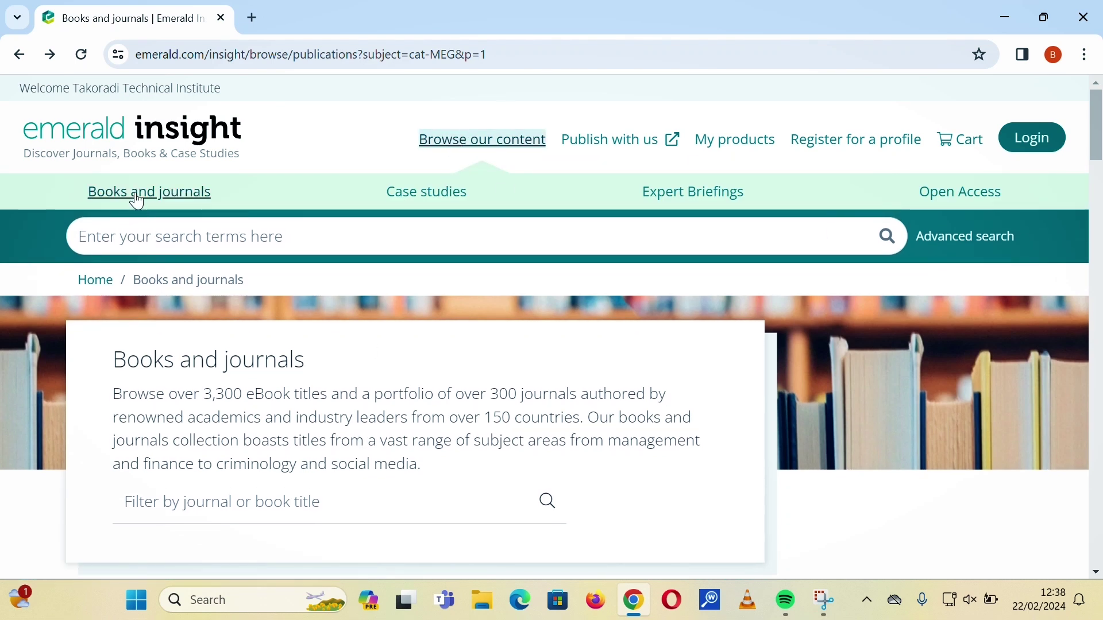
pyautogui.click(136, 191)
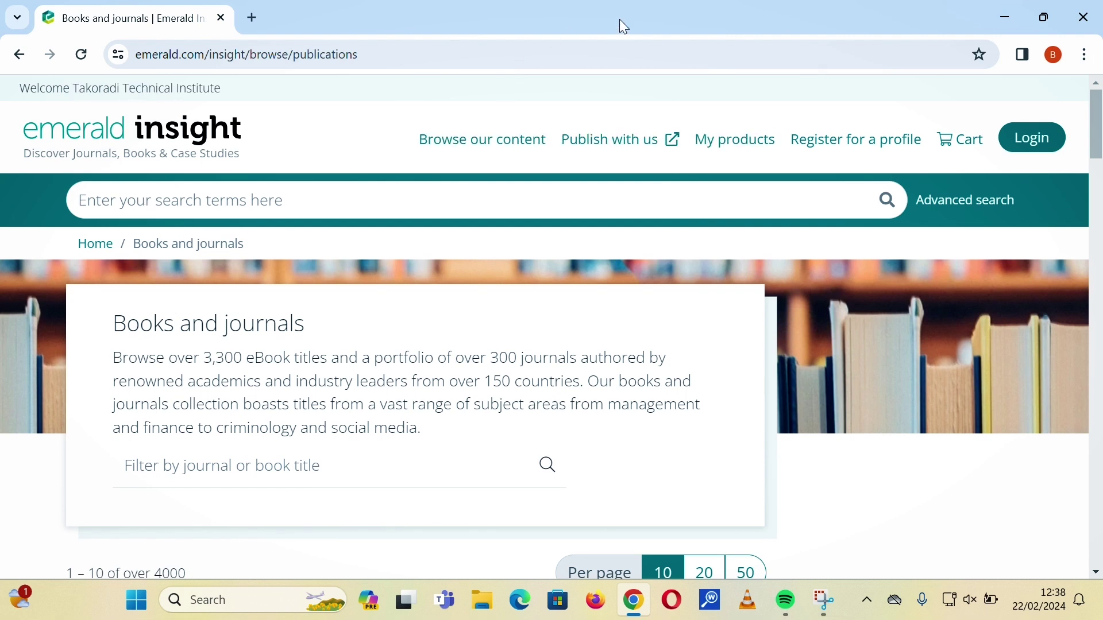